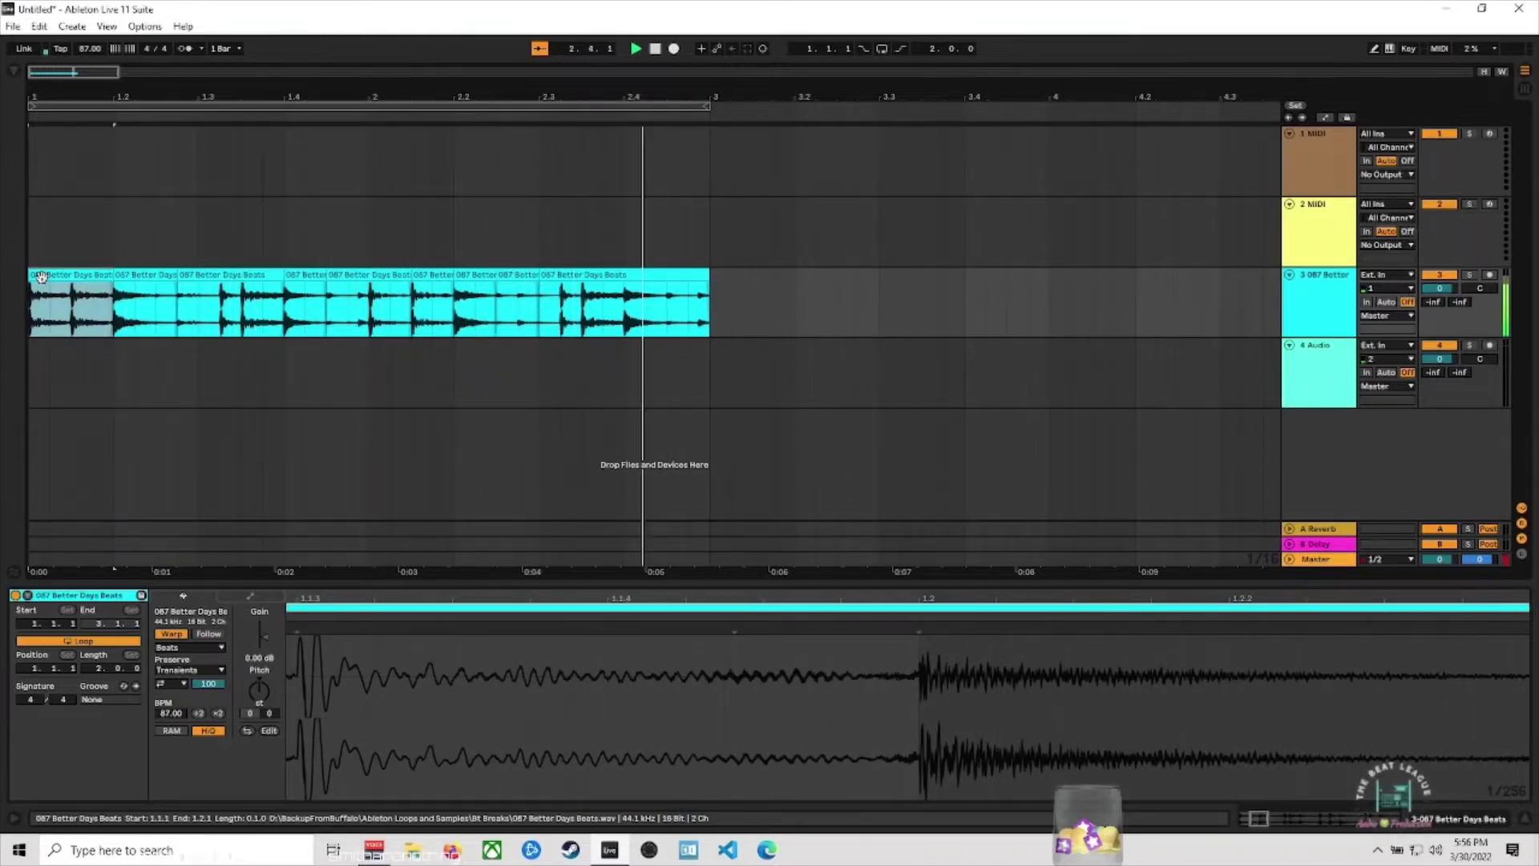
# Audition the break slices on track 3 from 1.2.1, 2.2.1 and 2.2.3 to identify their drum sounds.
pyautogui.moveTo(172, 101); pyautogui.dragTo(172, 94)
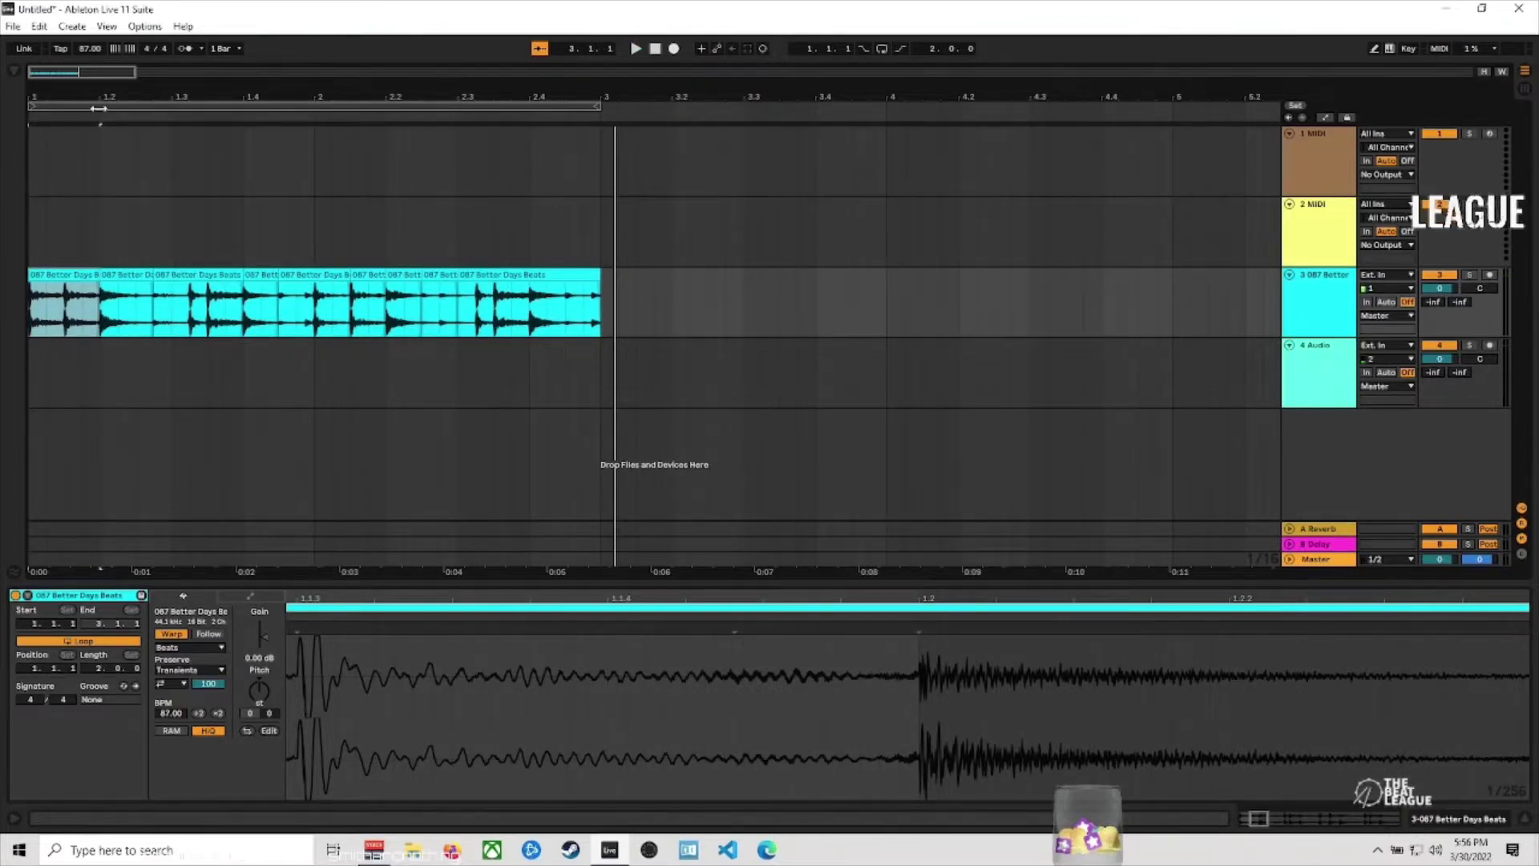
pyautogui.moveTo(98, 103); pyautogui.dragTo(98, 129)
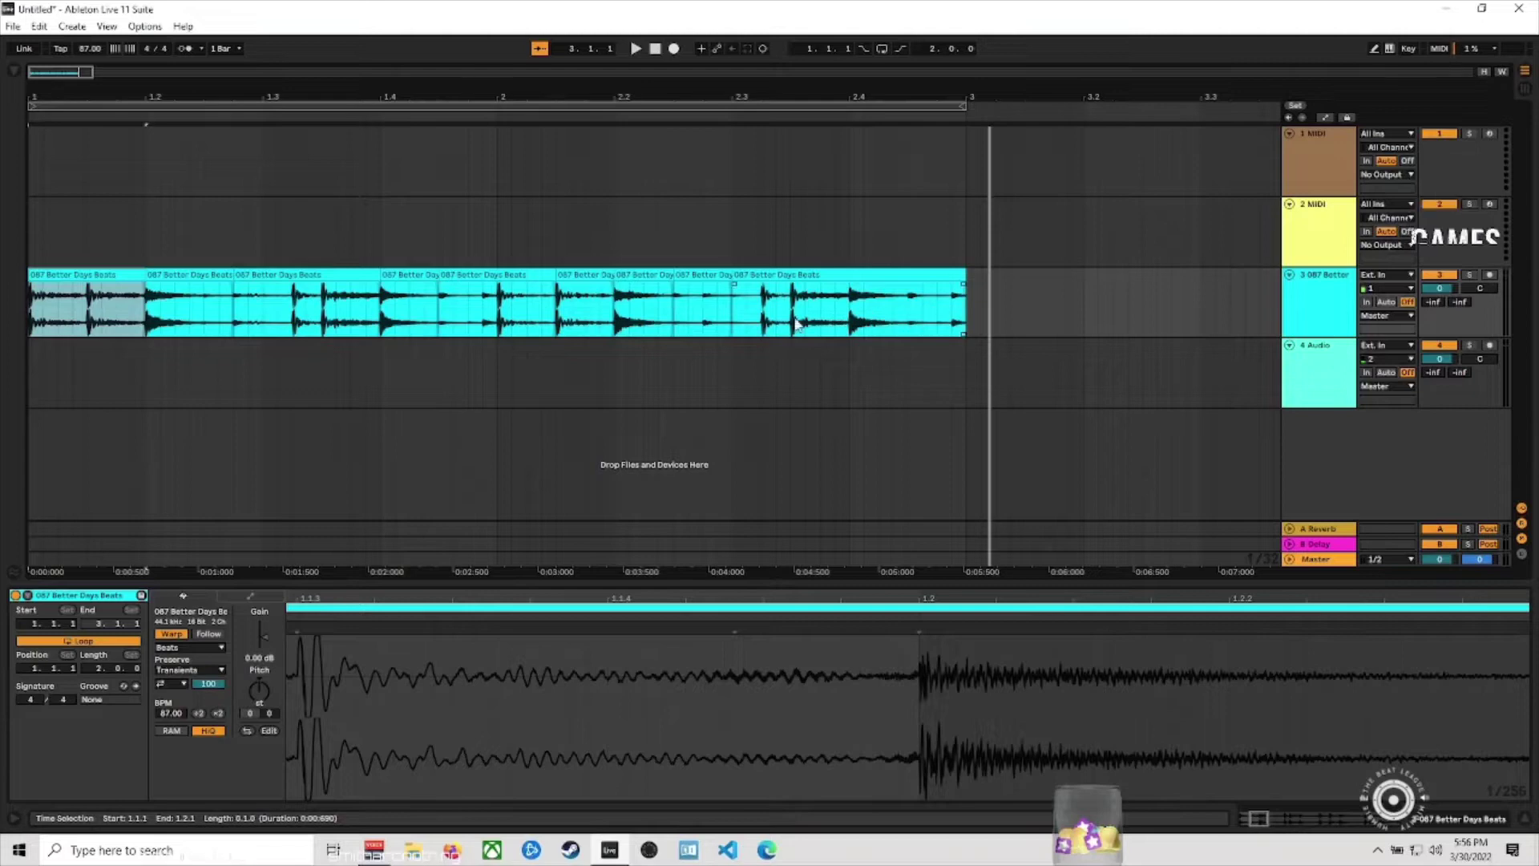
pyautogui.click(145, 311)
pyautogui.press('space')
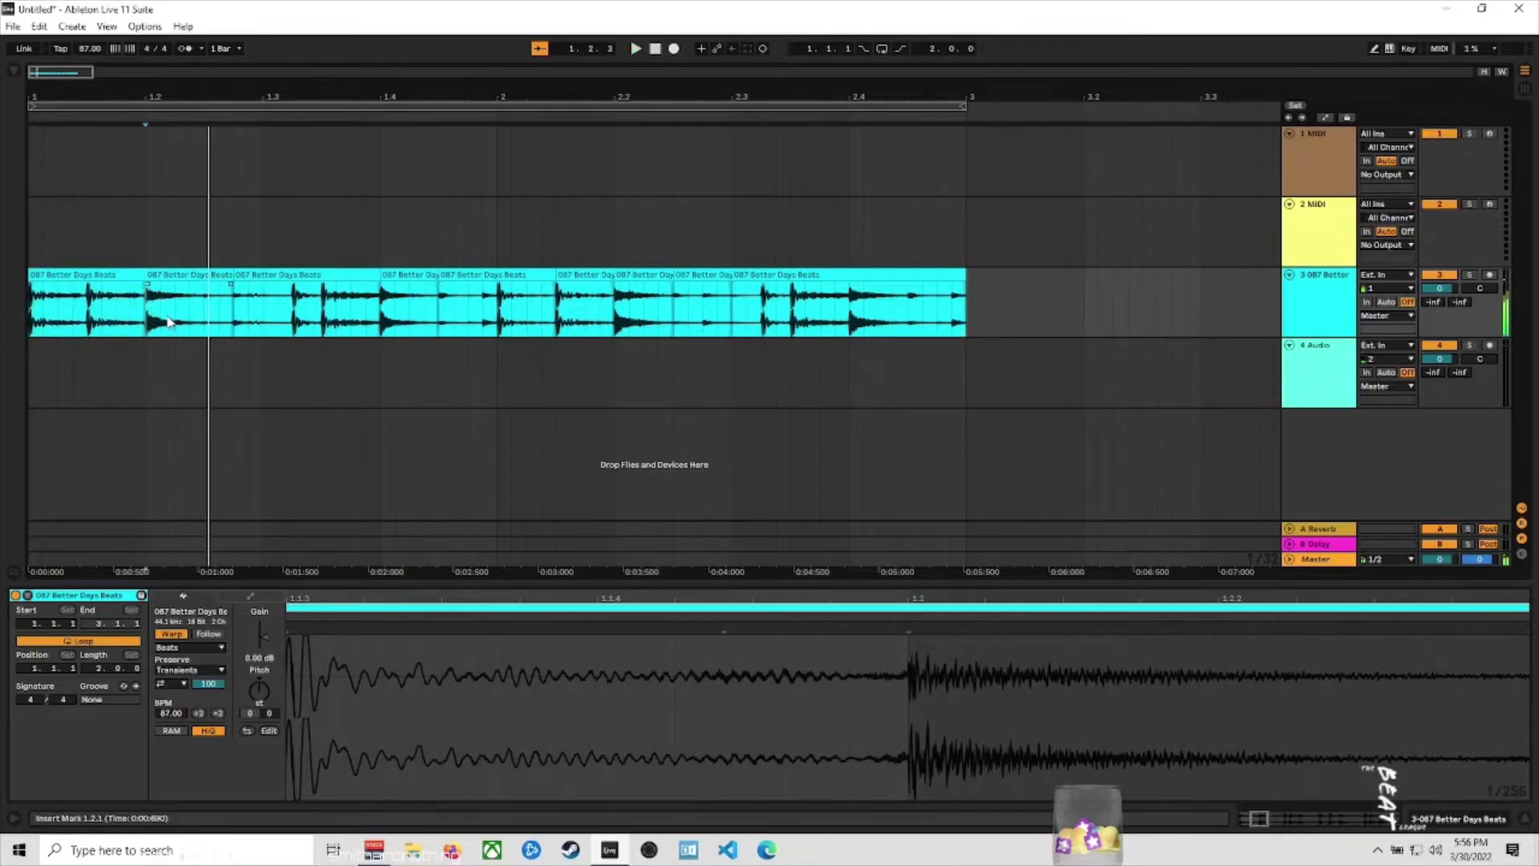
pyautogui.press('space')
pyautogui.click(645, 275)
pyautogui.press('space')
pyautogui.press('space')
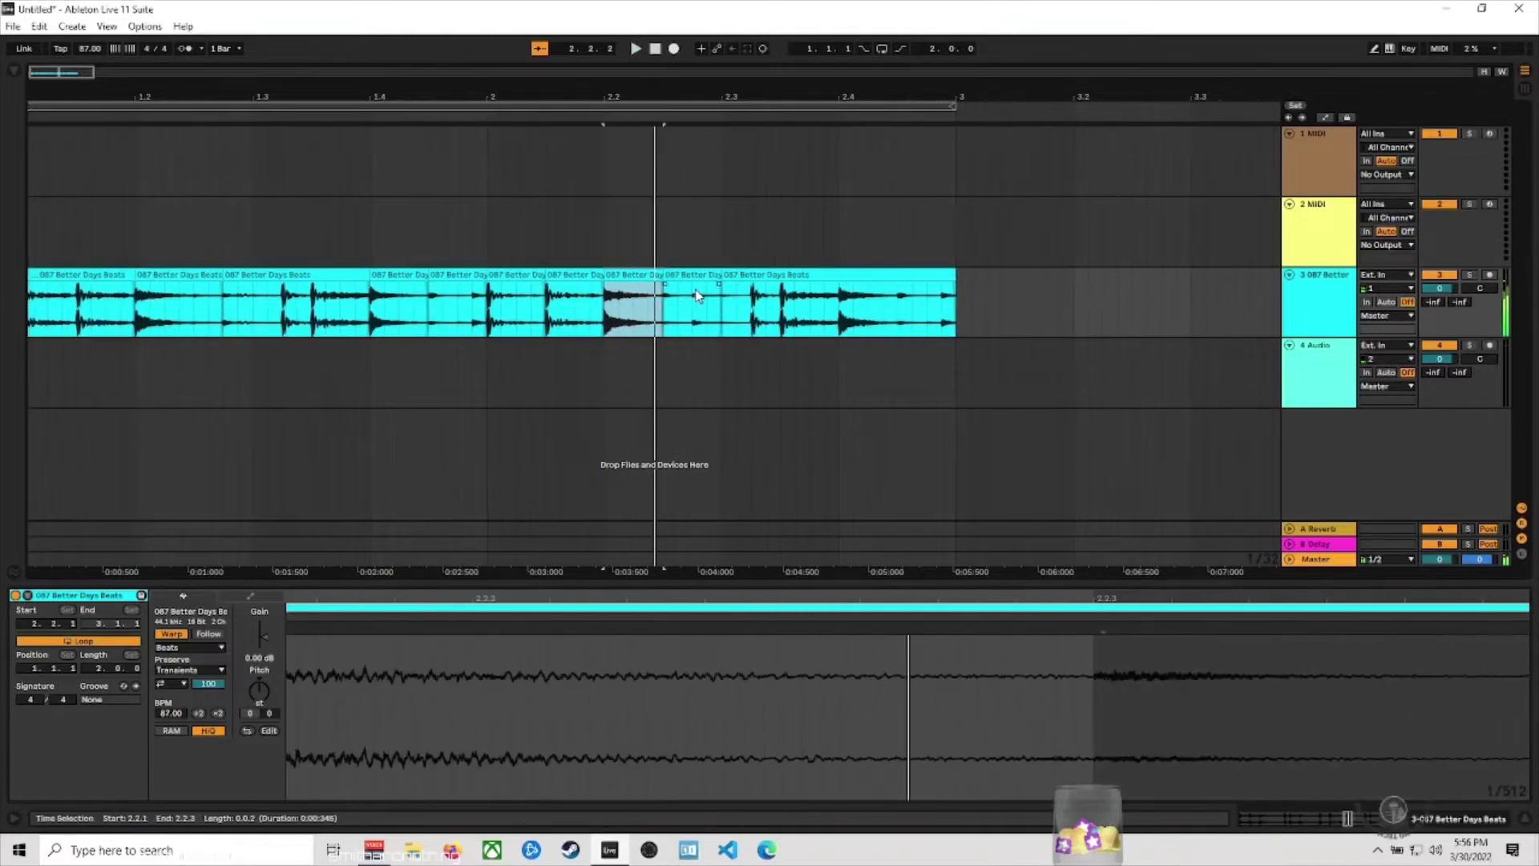
pyautogui.press('space')
pyautogui.press('space')
pyautogui.click(696, 275)
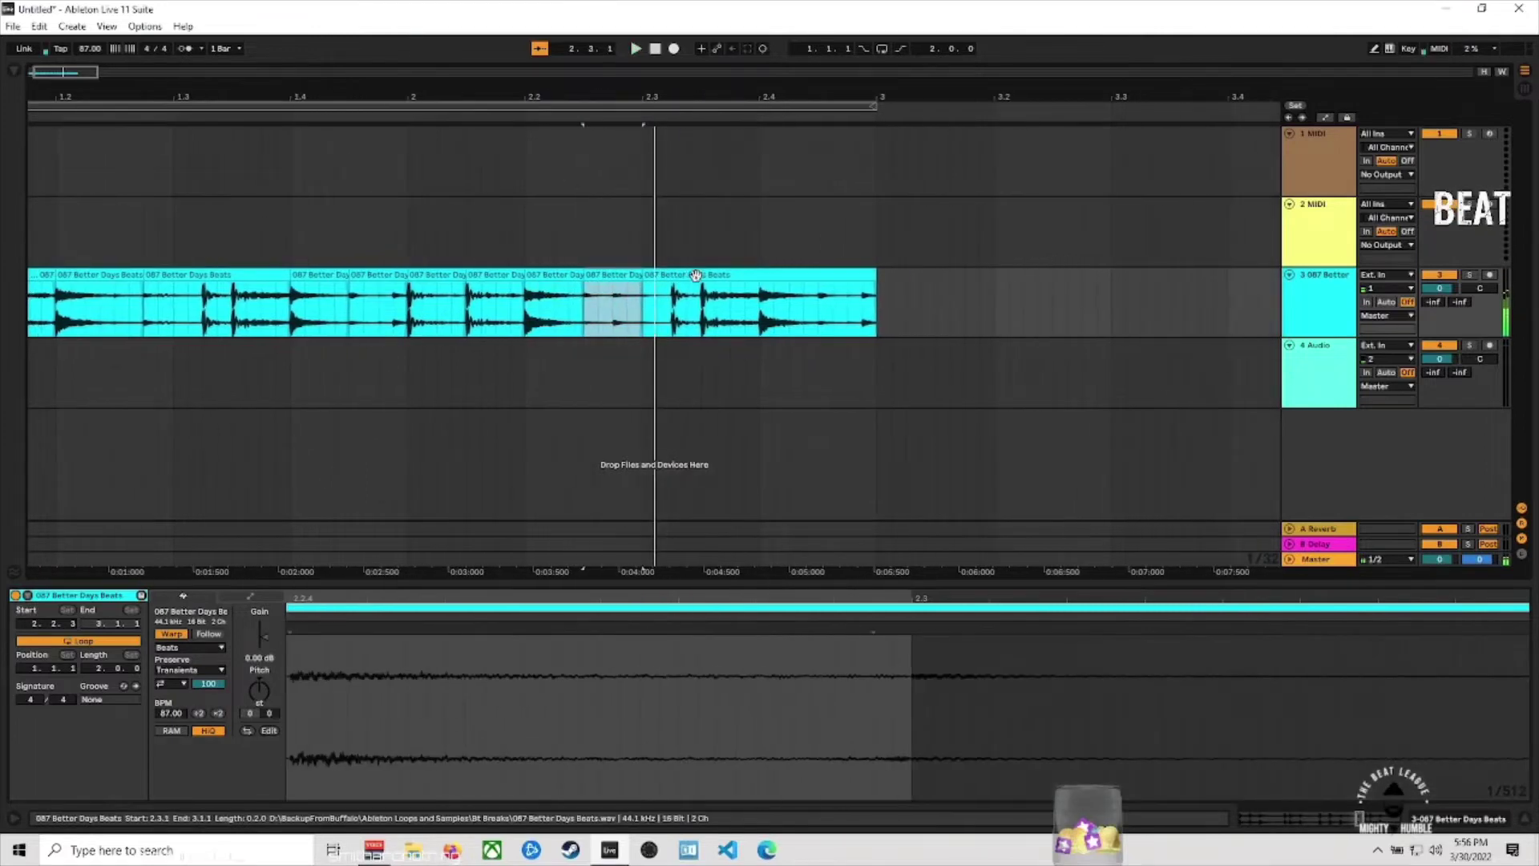
# Audition the slice at 1.4.3 on track 3 and play the break from around 1.3.
pyautogui.click(361, 278)
pyautogui.press('space')
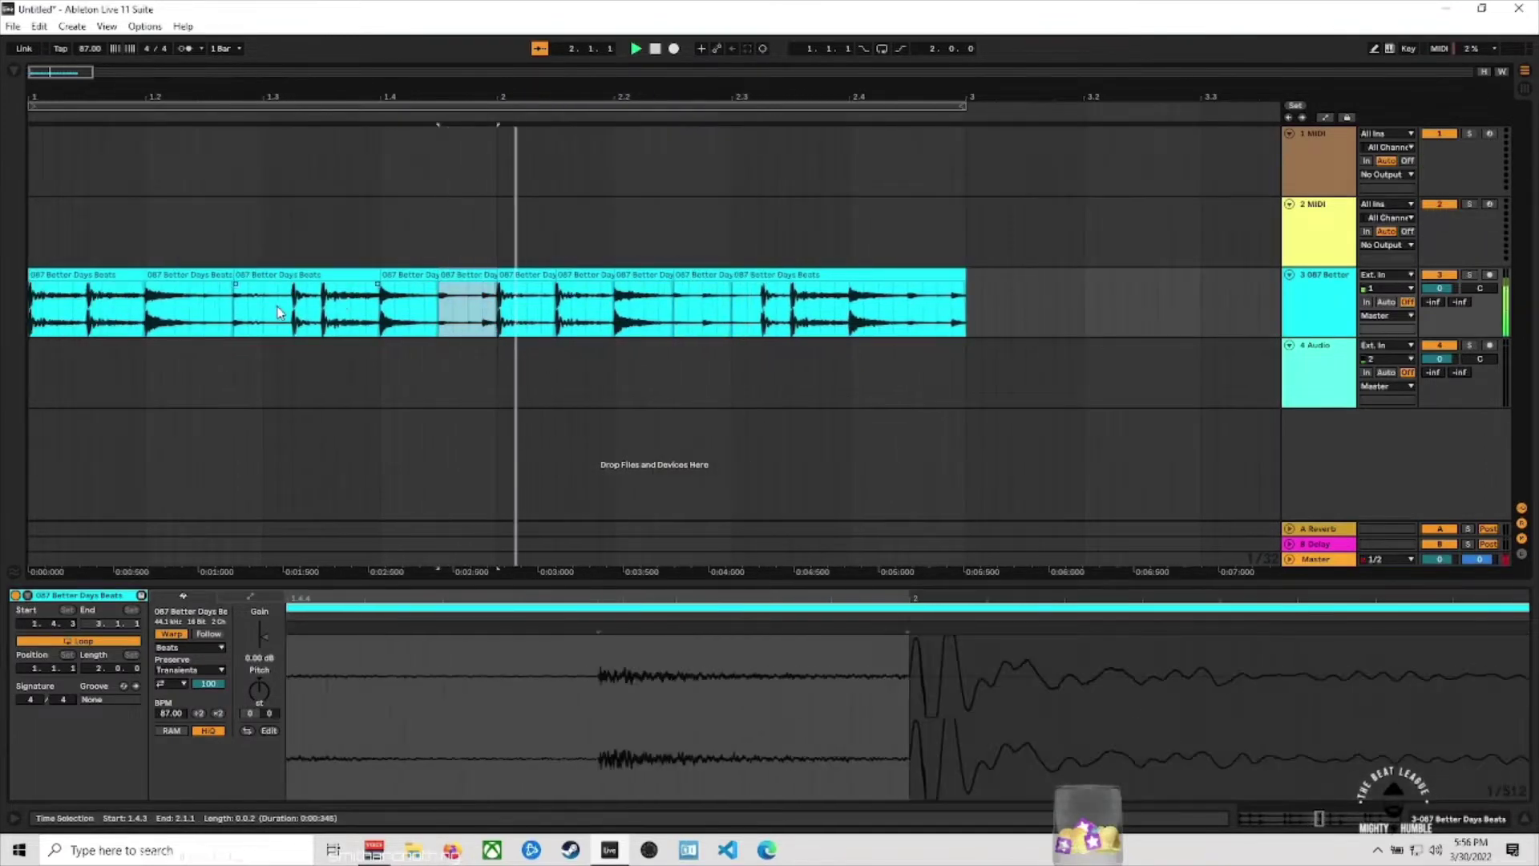
pyautogui.press('space')
pyautogui.click(278, 312)
pyautogui.press('space')
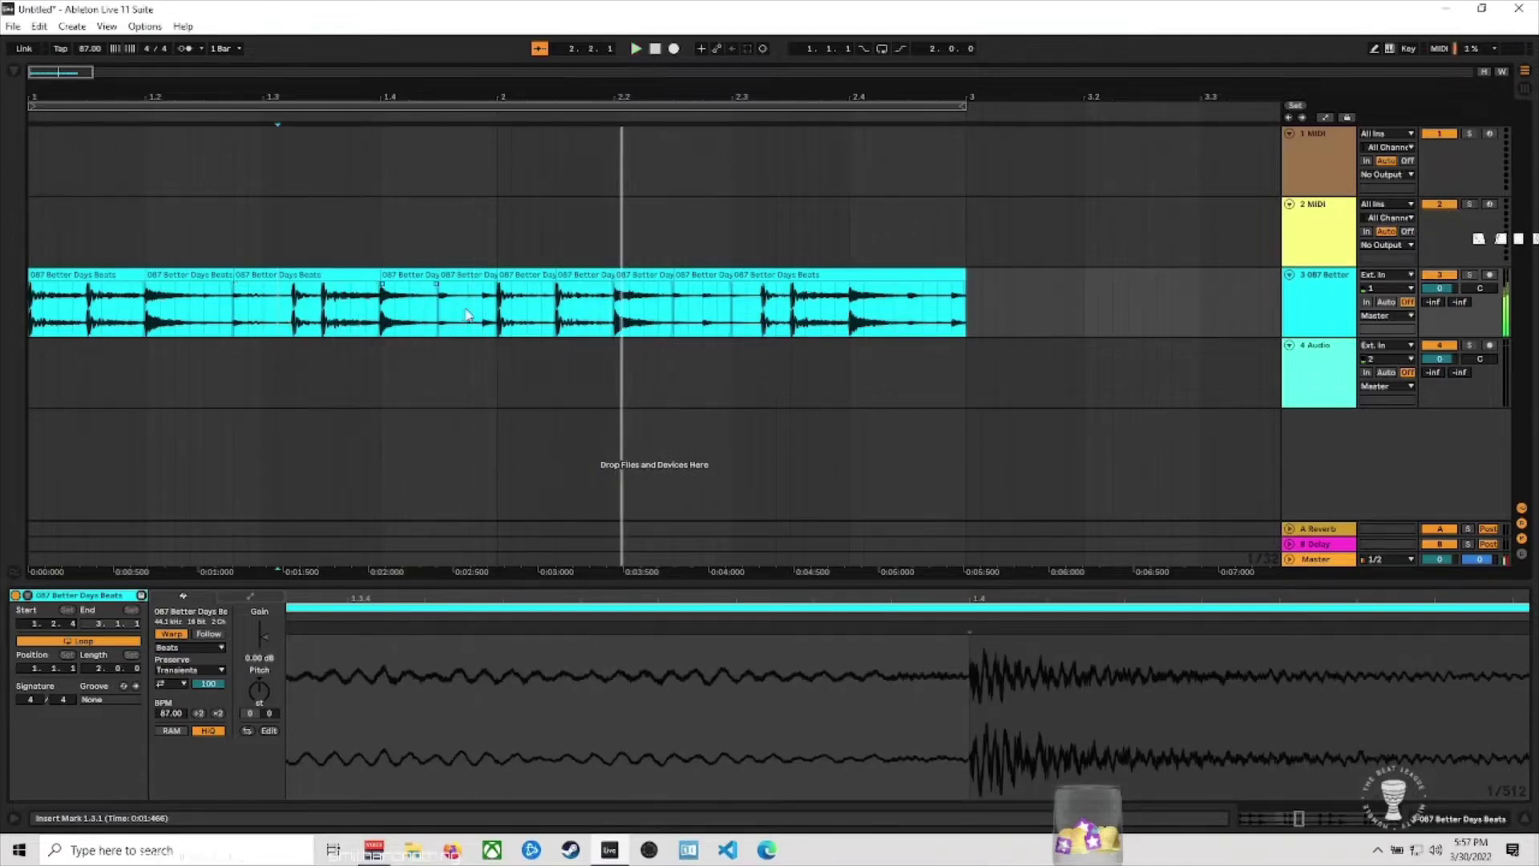
pyautogui.press('space')
pyautogui.press('space')
# Audition the slice at 2.1.3 on track 3, then move it to 1.1.1 and the 1.4.1 slice to 1.2.1 on track 4.
pyautogui.moveTo(559, 313); pyautogui.dragTo(605, 313)
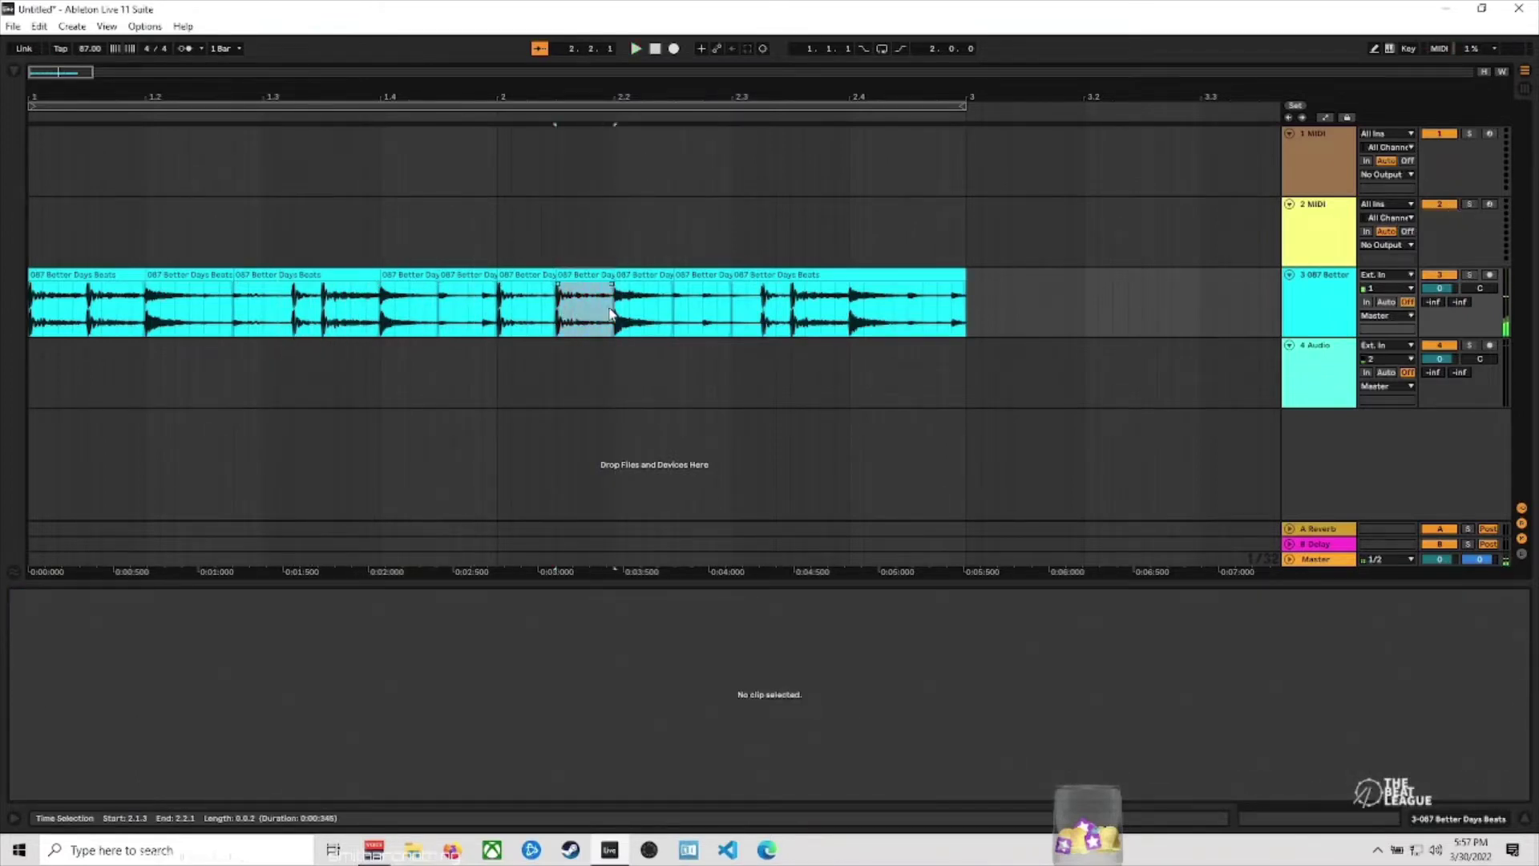
pyautogui.press('space')
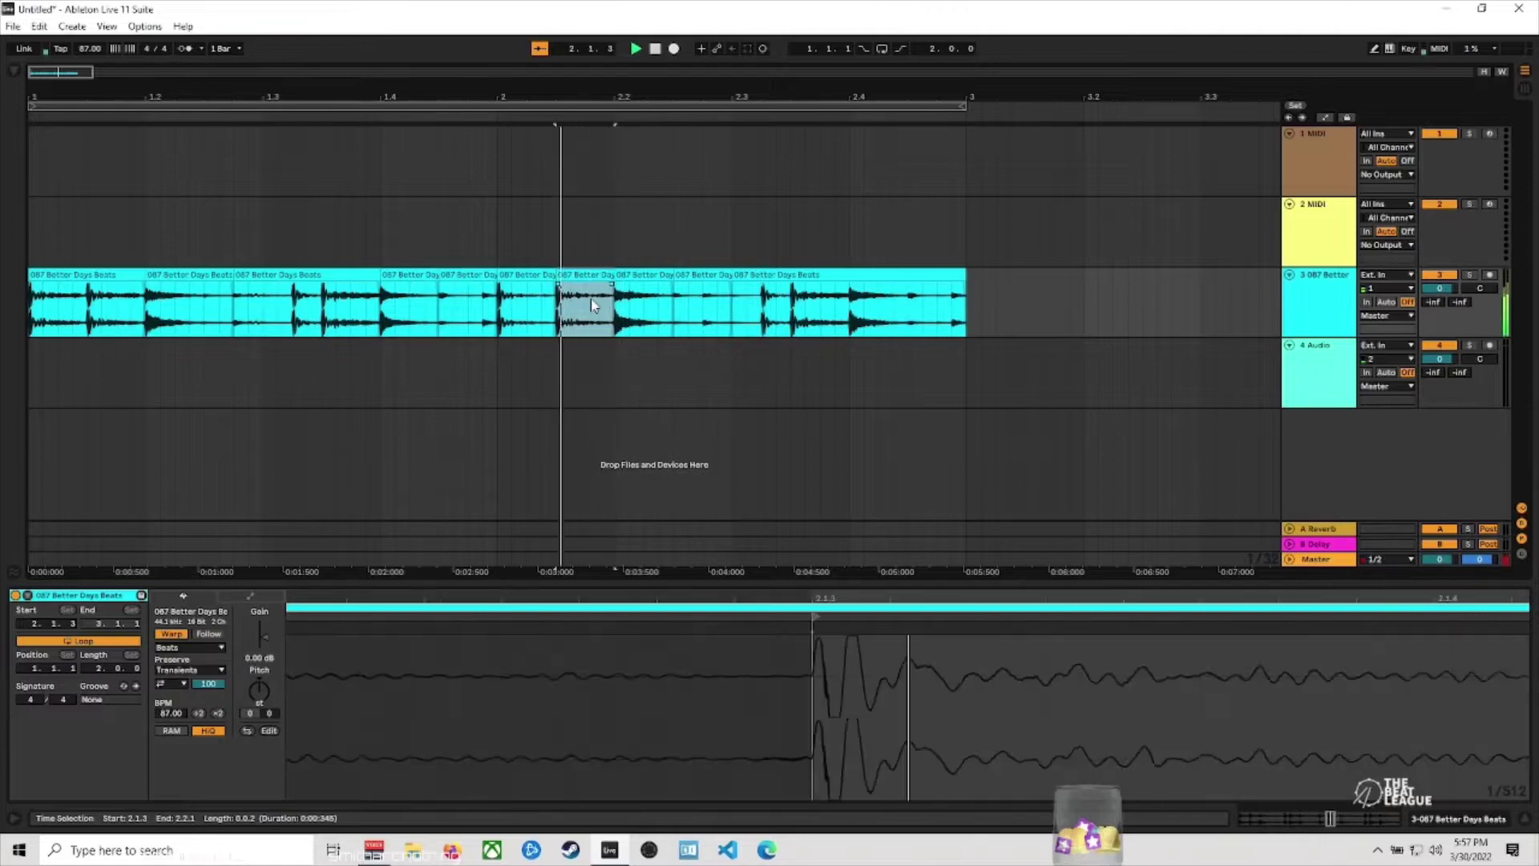
pyautogui.moveTo(407, 91); pyautogui.dragTo(407, 74)
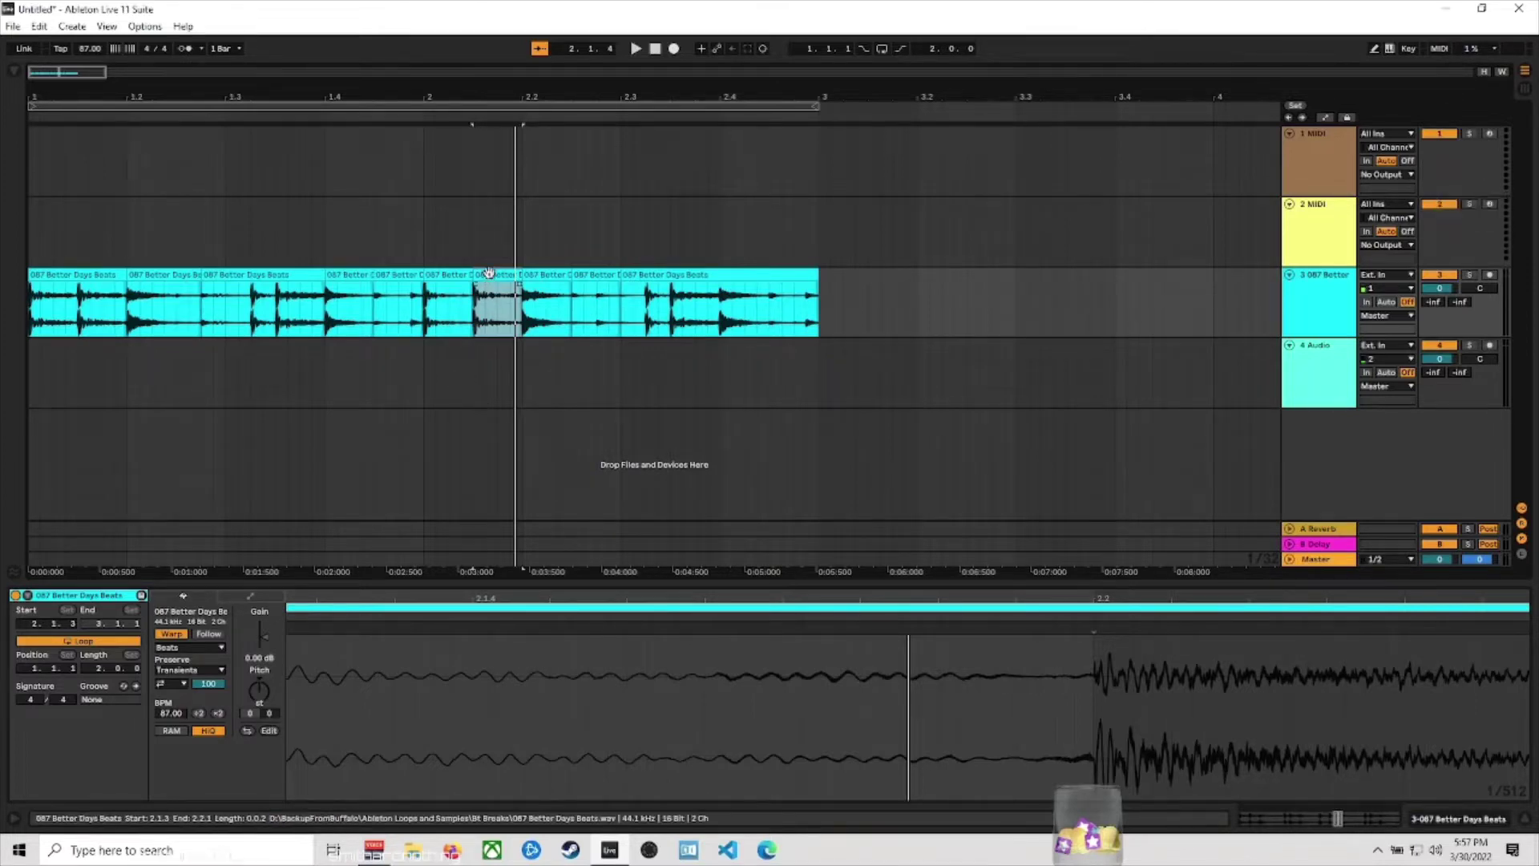
pyautogui.click(496, 311)
pyautogui.moveTo(496, 311); pyautogui.dragTo(51, 382)
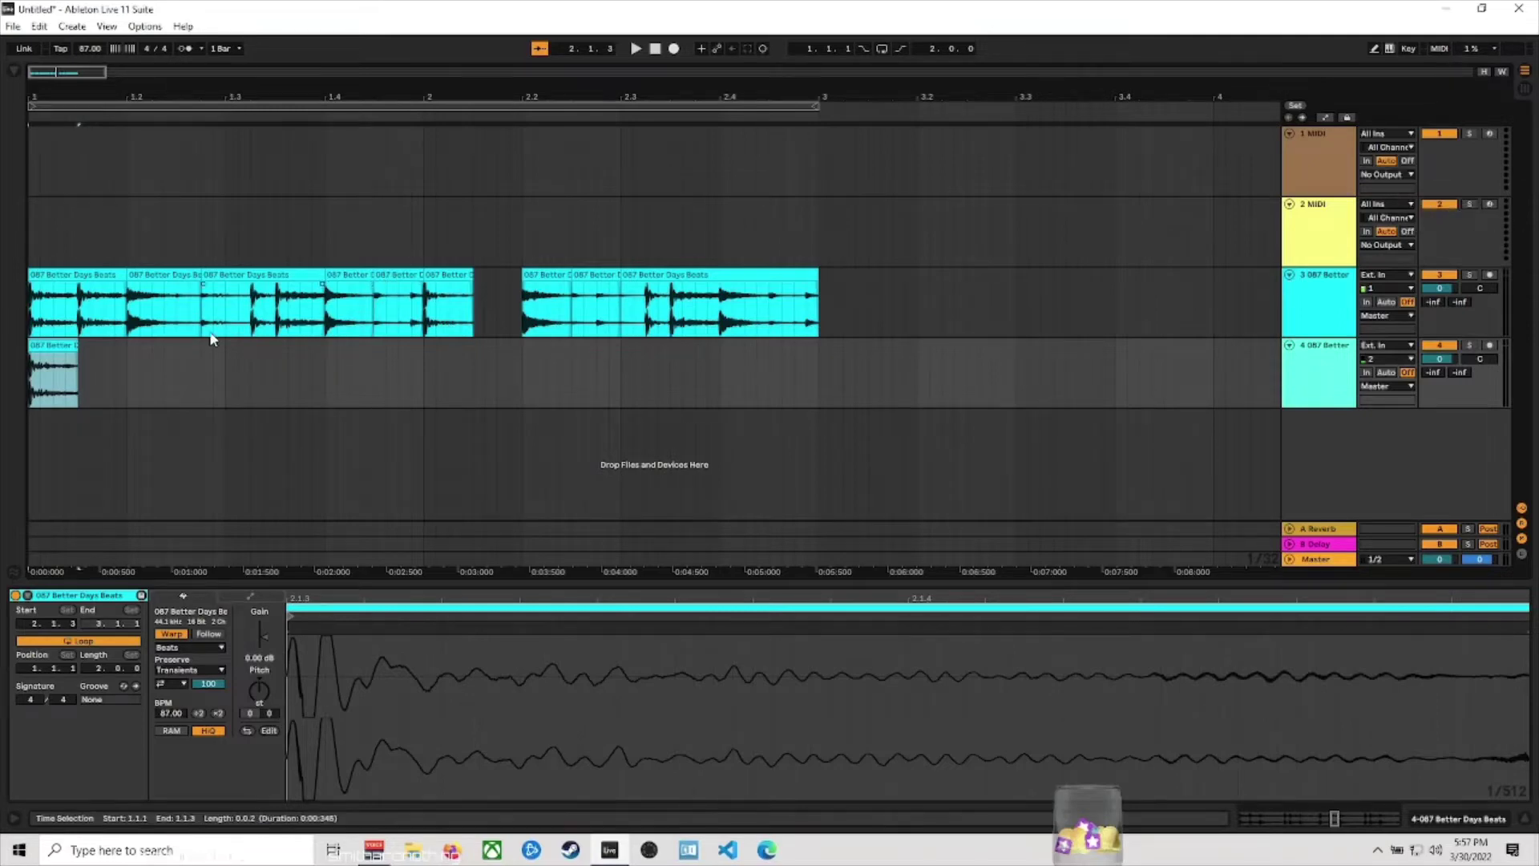
pyautogui.moveTo(351, 325)
pyautogui.mouseDown()
pyautogui.moveTo(353, 396)
pyautogui.moveTo(128, 396)
pyautogui.moveTo(154, 401)
pyautogui.mouseUp()
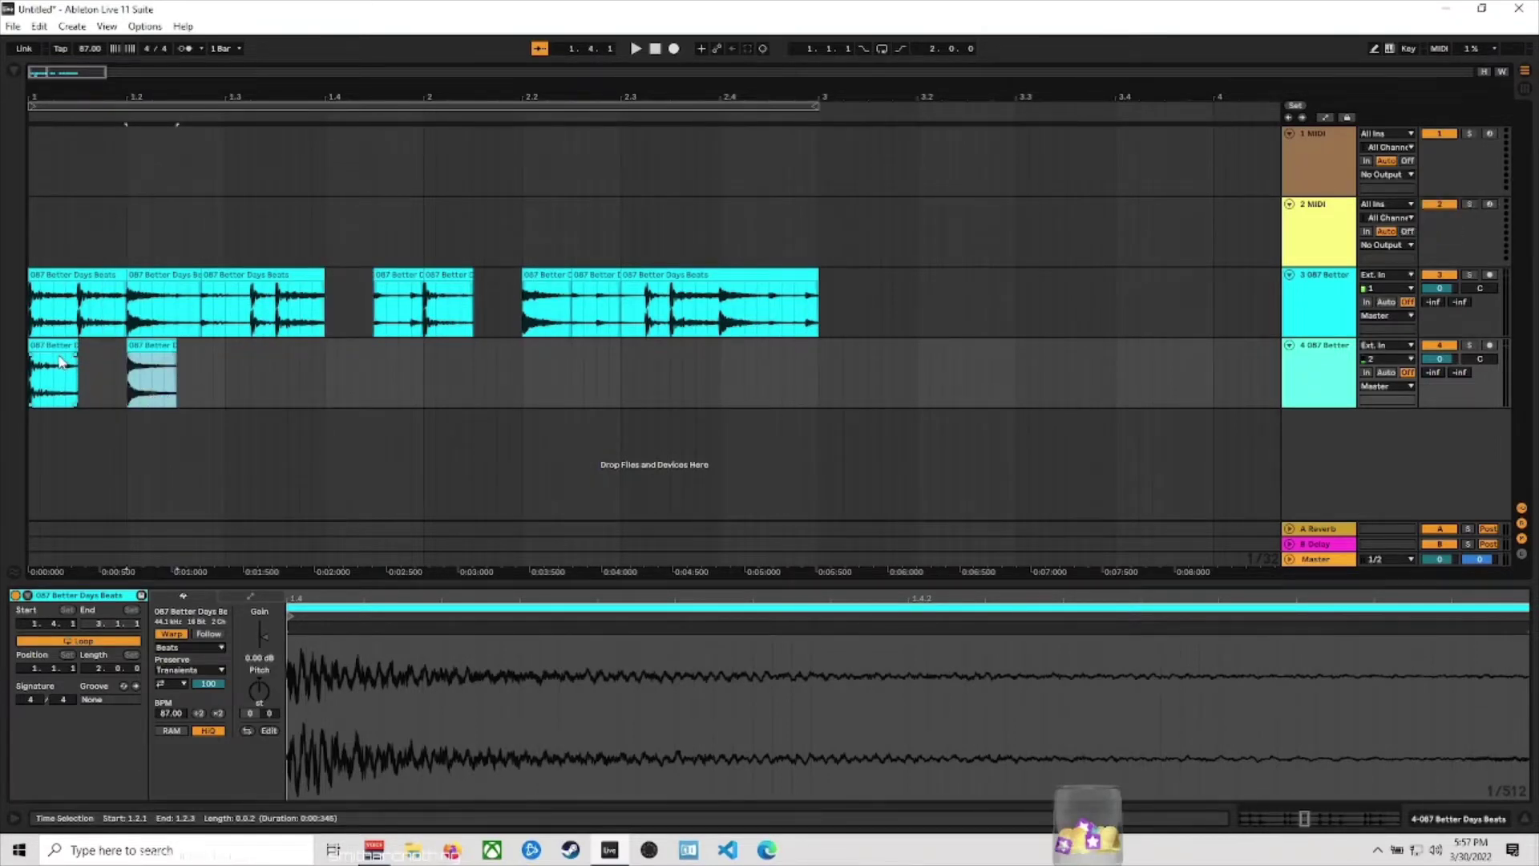
# Move the slice at 1.4.3 on track 3 to 1.1.3 on track 4, and mute track 3 during playback.
pyautogui.click(152, 369)
pyautogui.press('space')
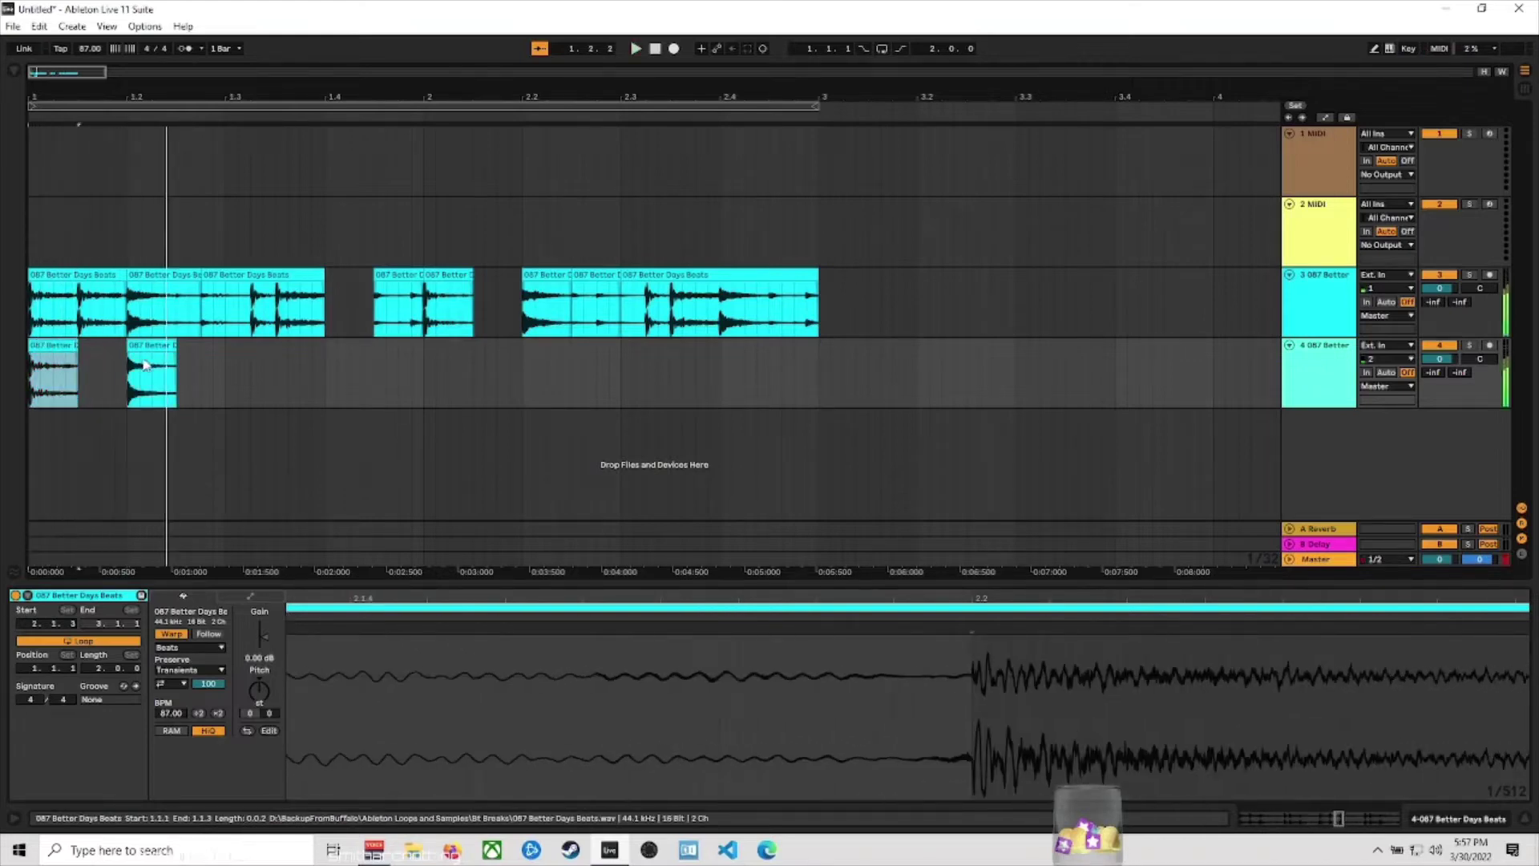
pyautogui.click(1442, 274)
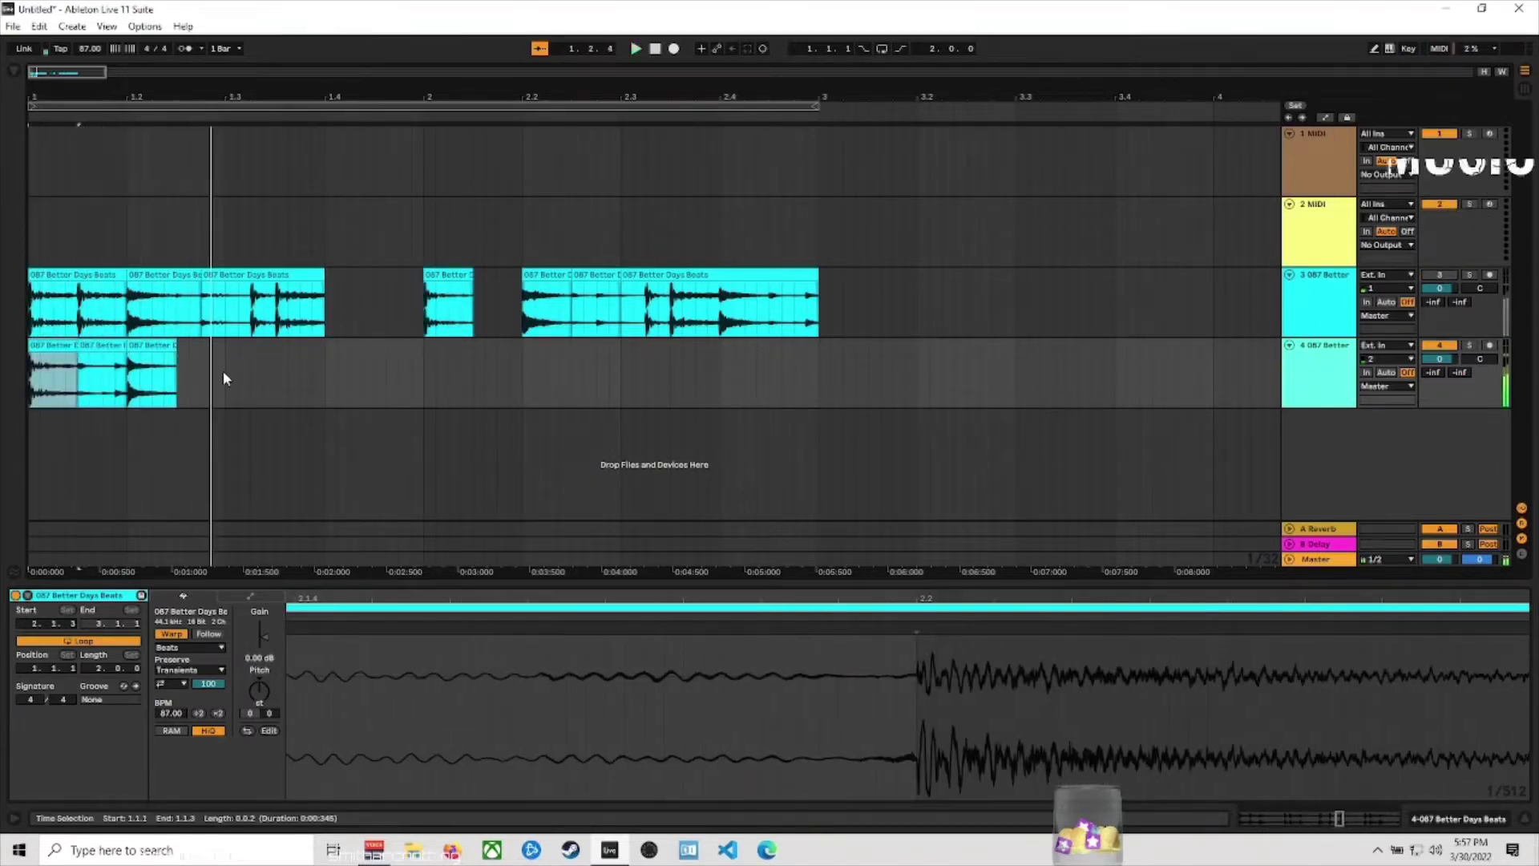
# Duplicate the first two beats of track 4 to 1.3.1 and play the pattern from the start.
pyautogui.moveTo(224, 378); pyautogui.dragTo(77, 377)
pyautogui.hotkey('ctrl', 'd')
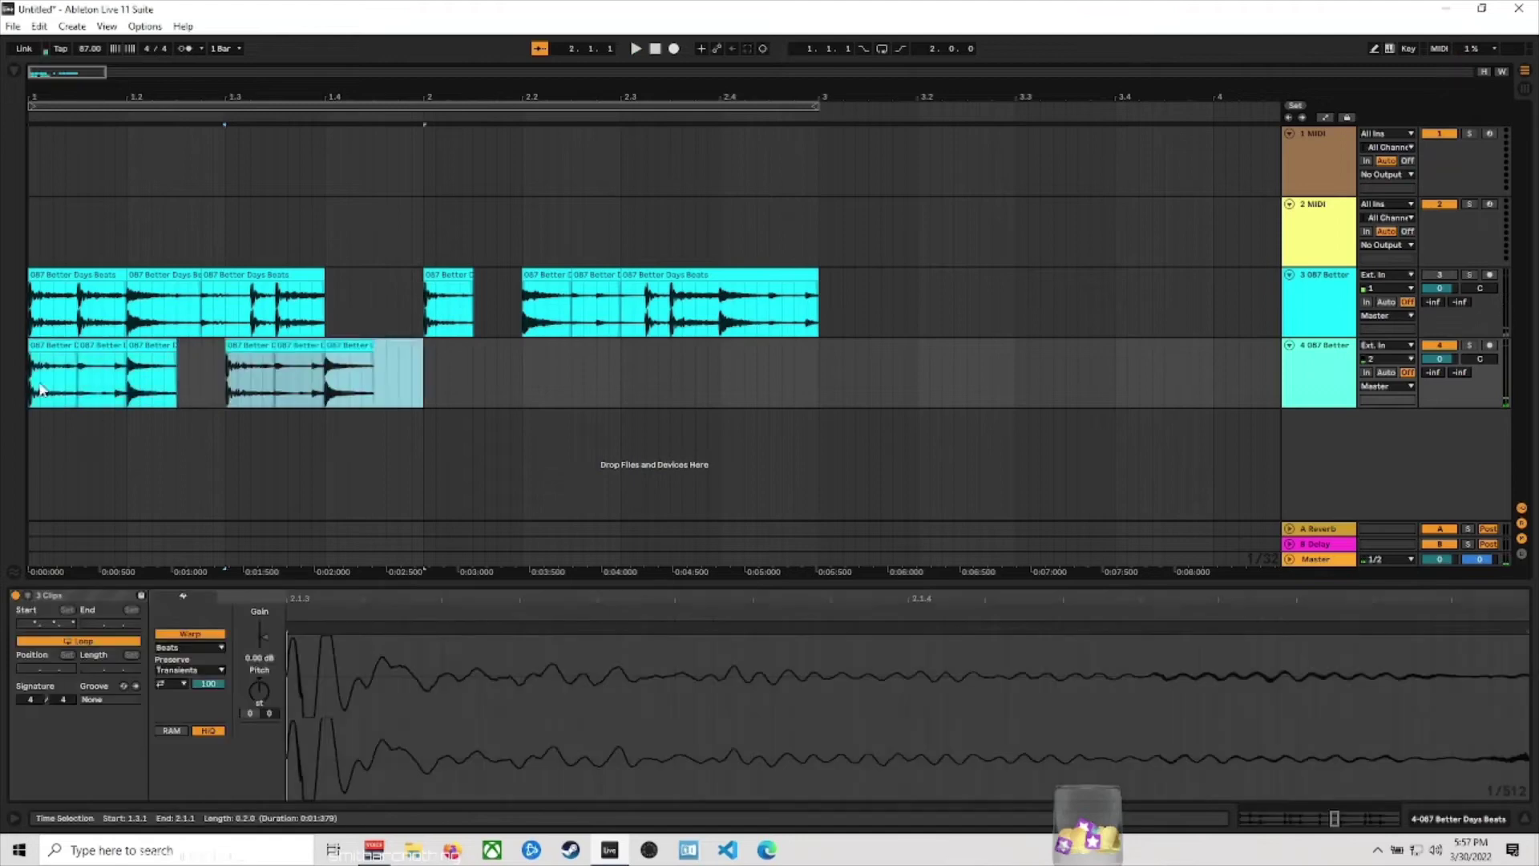
pyautogui.click(49, 346)
pyautogui.press('space')
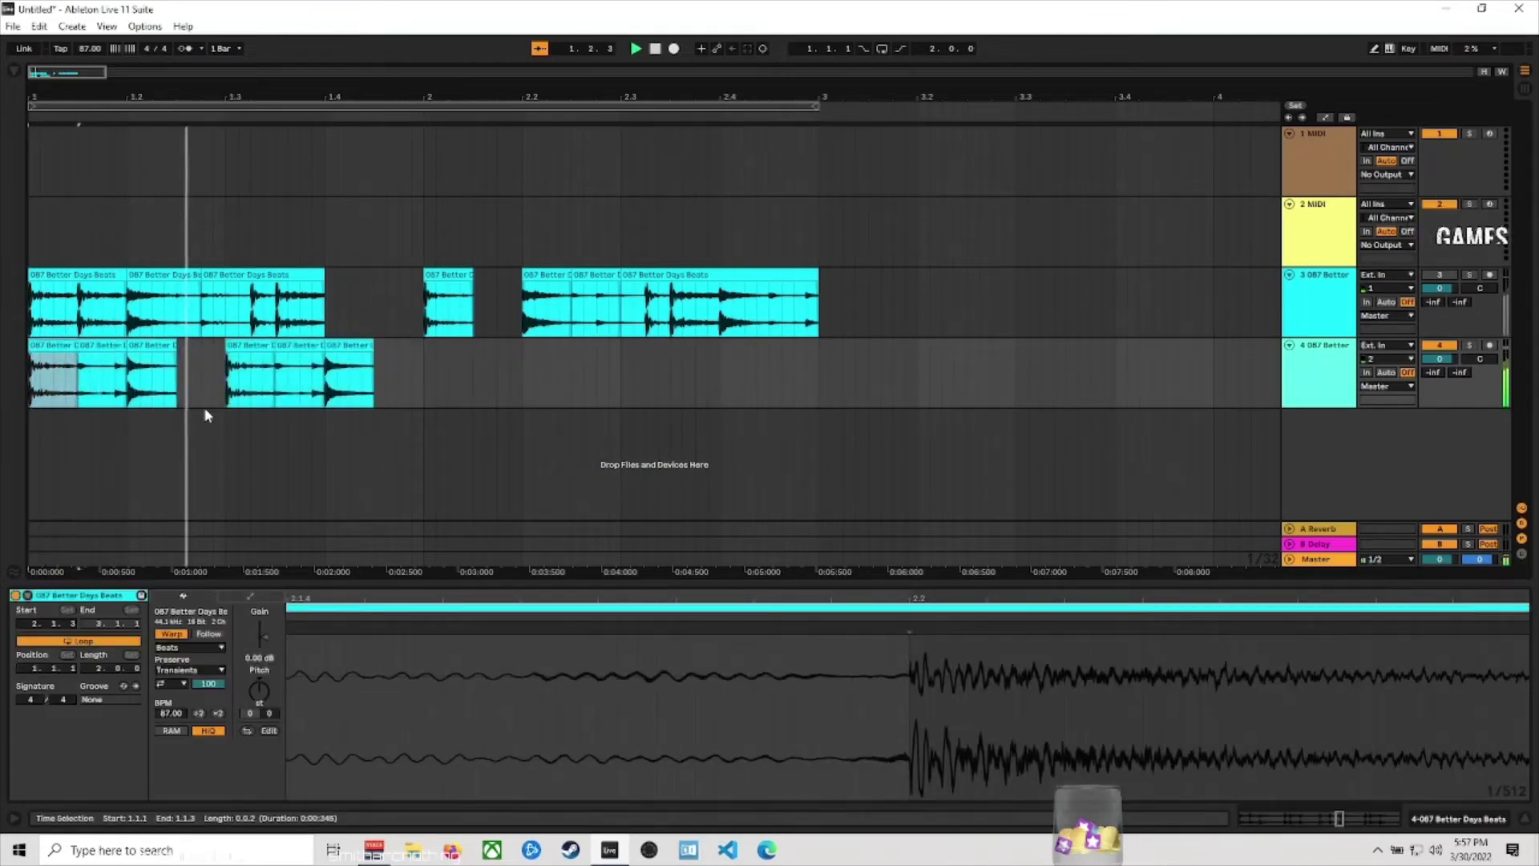
# Copy the slice at 1.1.3 on track 4 into the gap at 1.2.3 and play the pattern from the start.
pyautogui.click(96, 360)
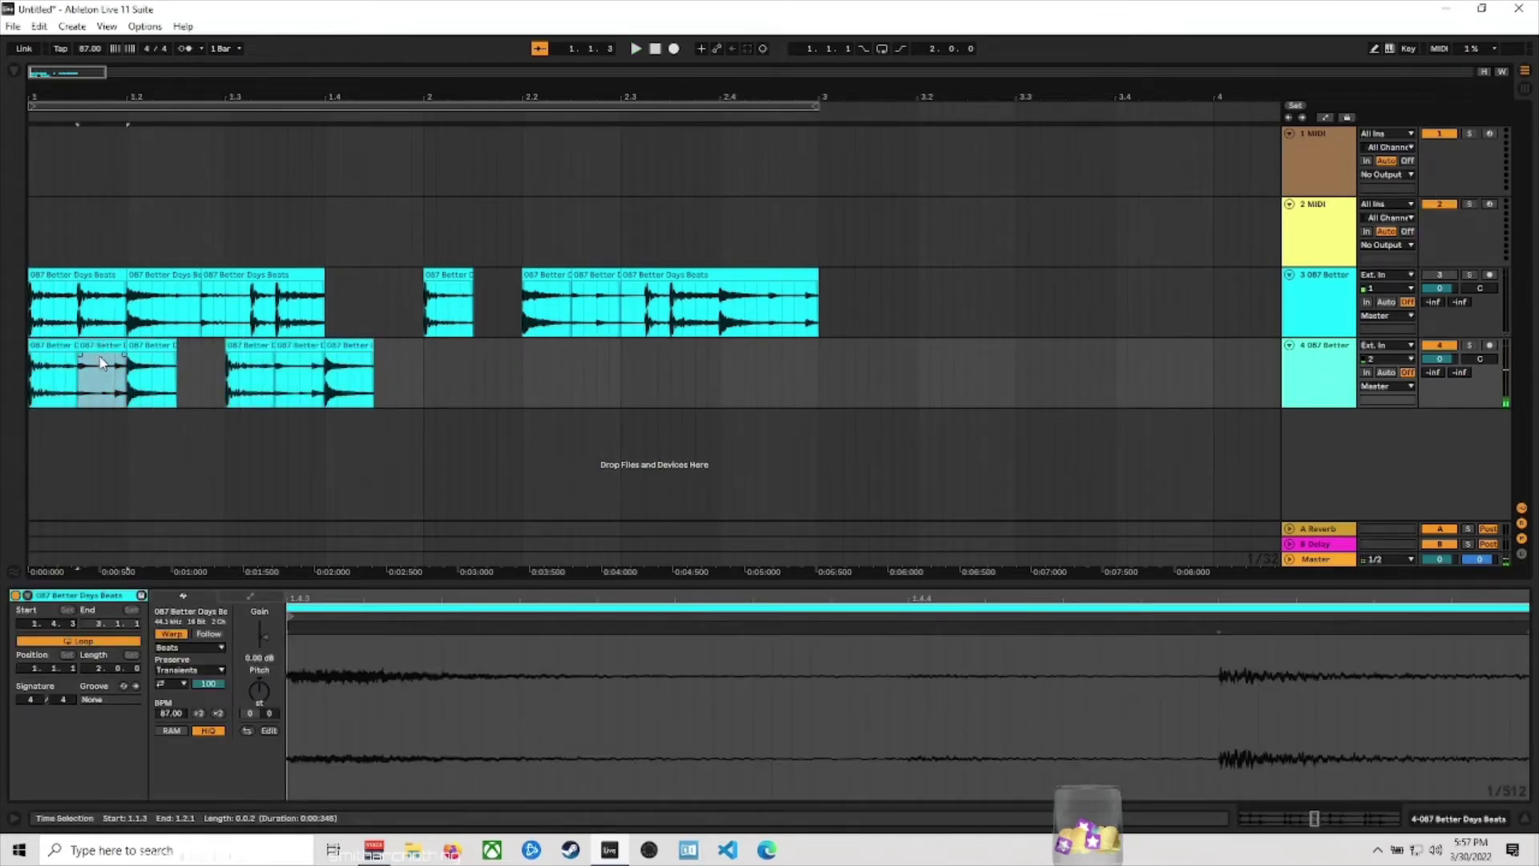
pyautogui.moveTo(102, 358); pyautogui.dragTo(199, 355)
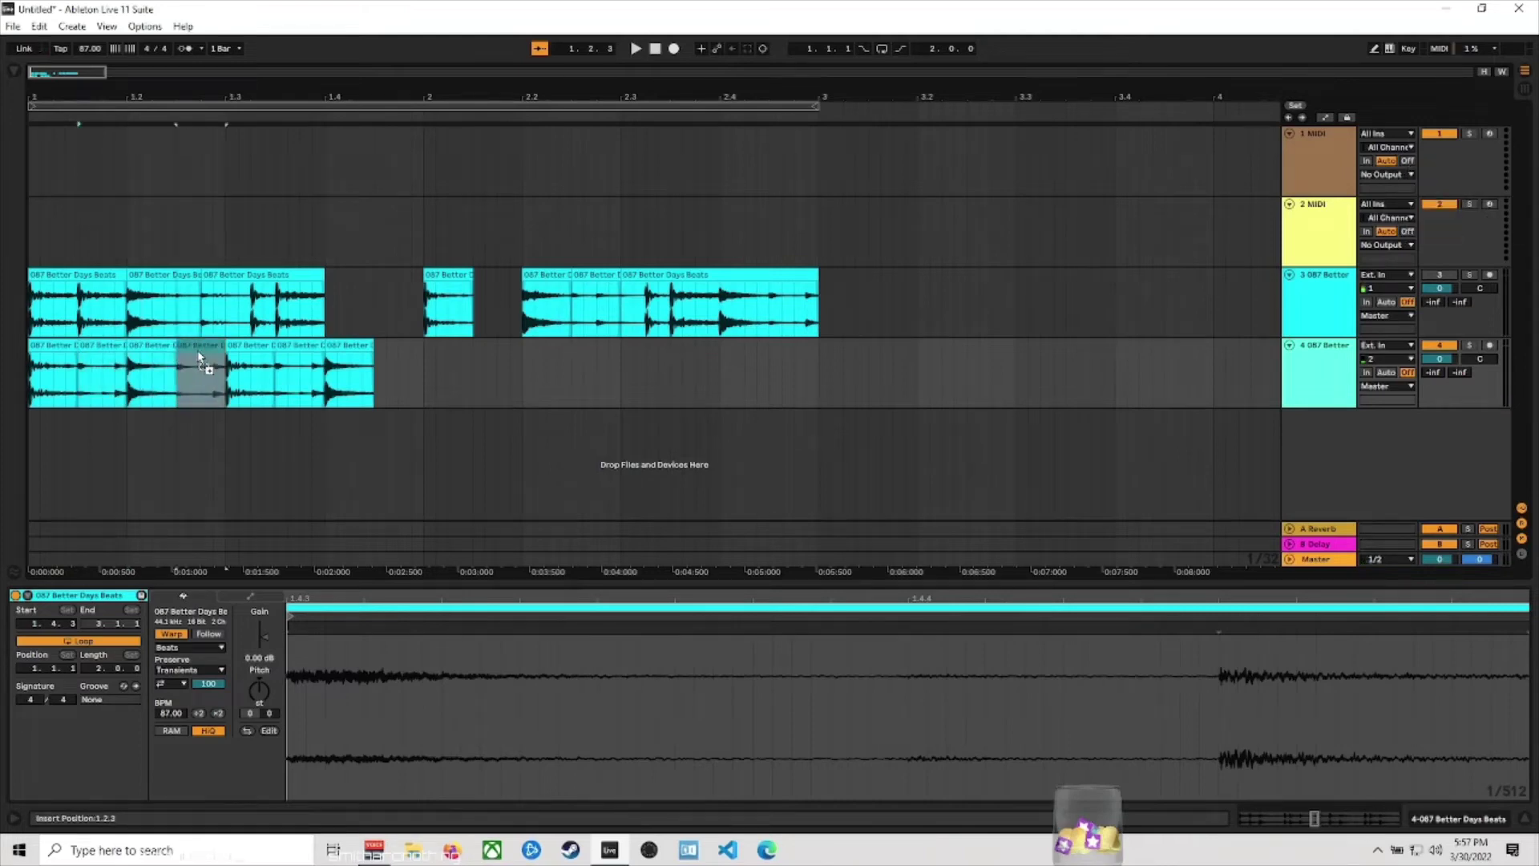
pyautogui.click(73, 369)
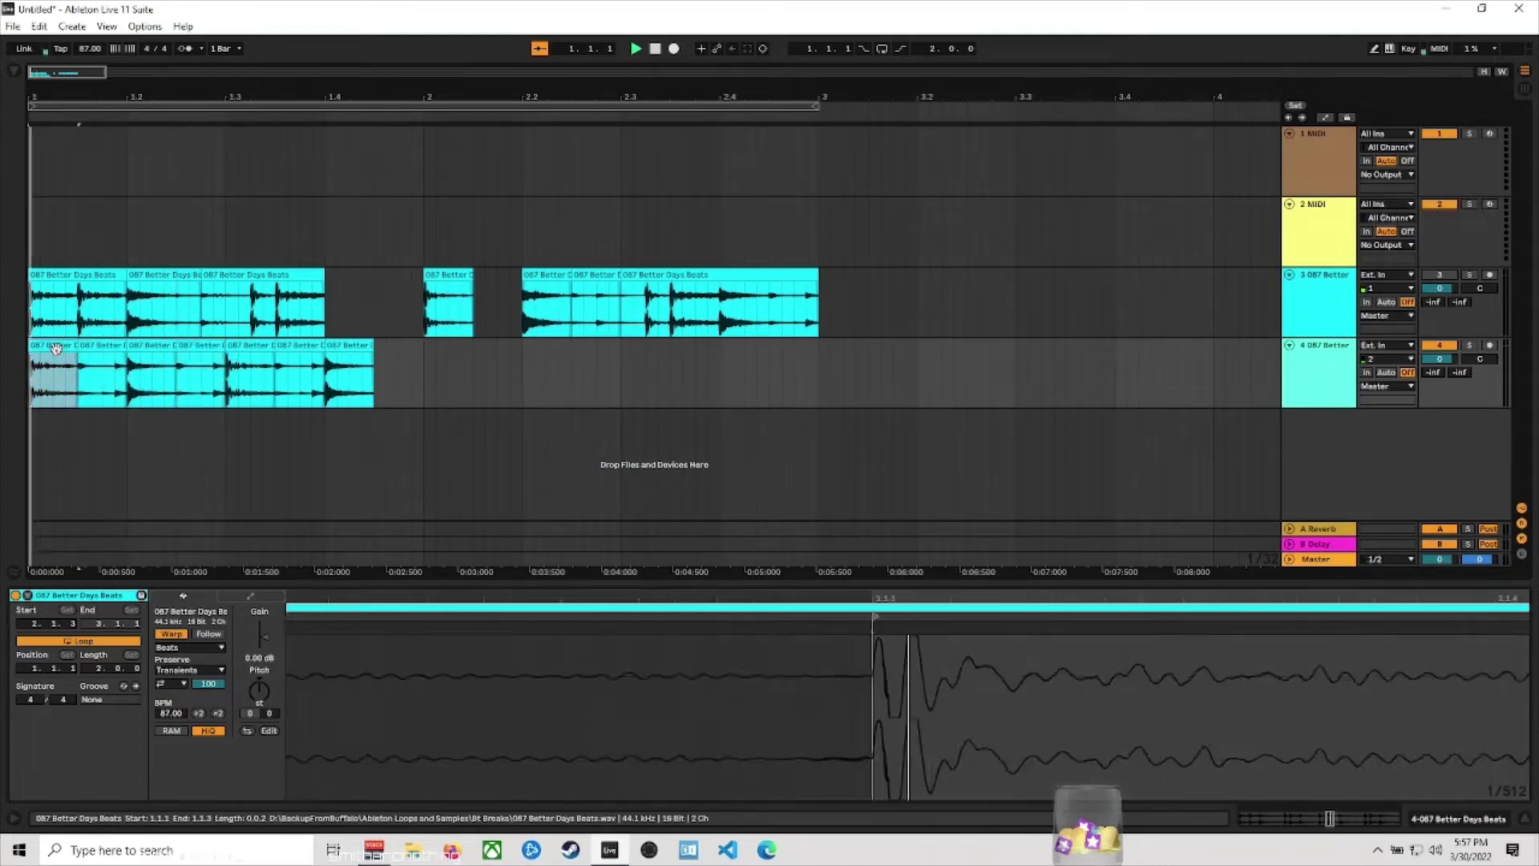
pyautogui.press('space')
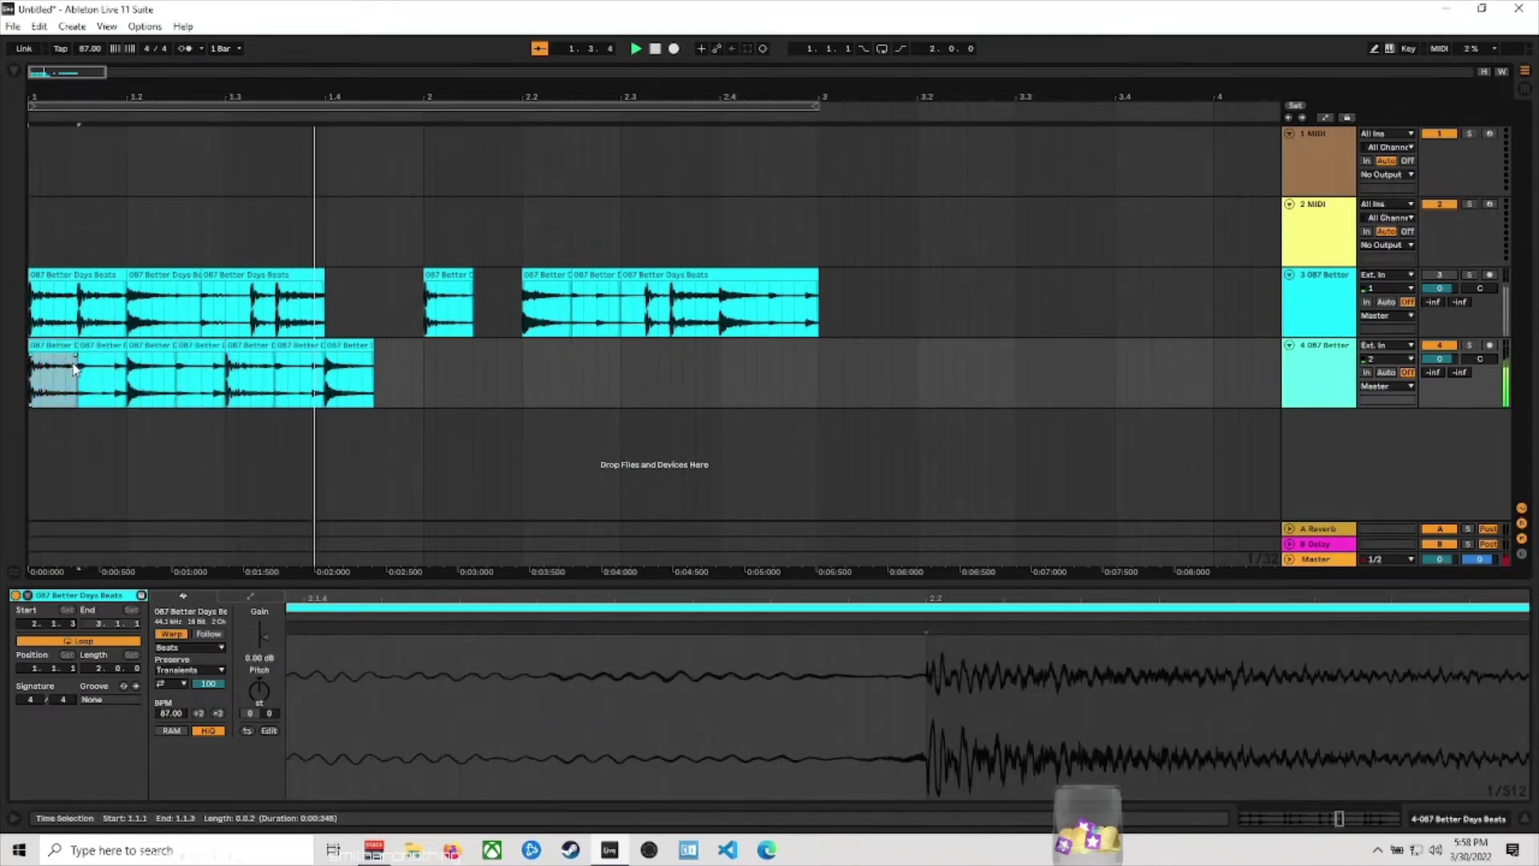
pyautogui.press('space')
pyautogui.press('space')
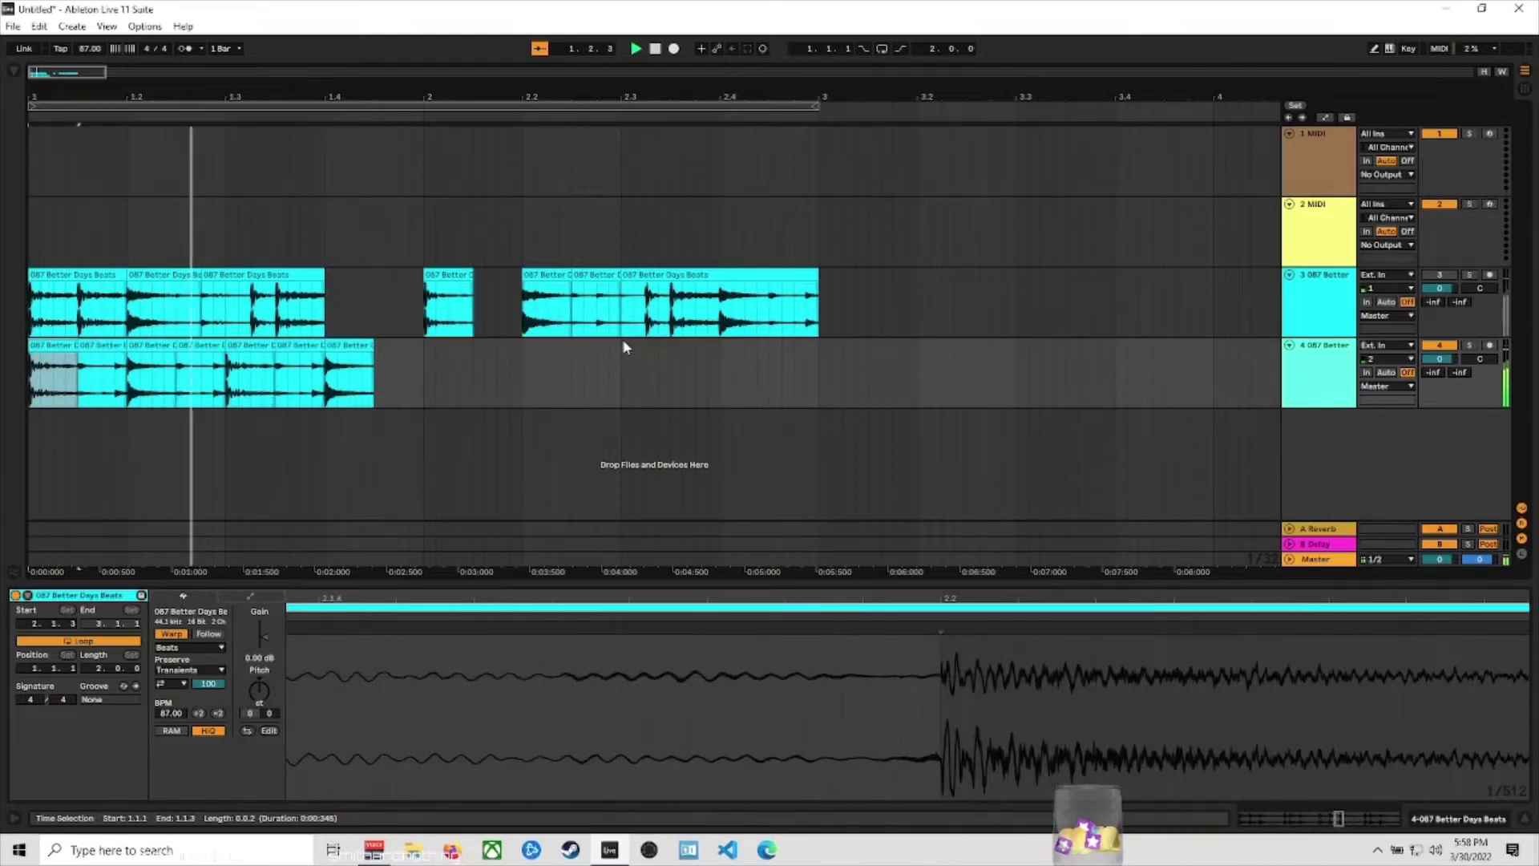
# Audition the slice at 2.1.1 on track 3, unmuting track 3 and muting track 4.
pyautogui.click(446, 275)
pyautogui.press('space')
pyautogui.press('space')
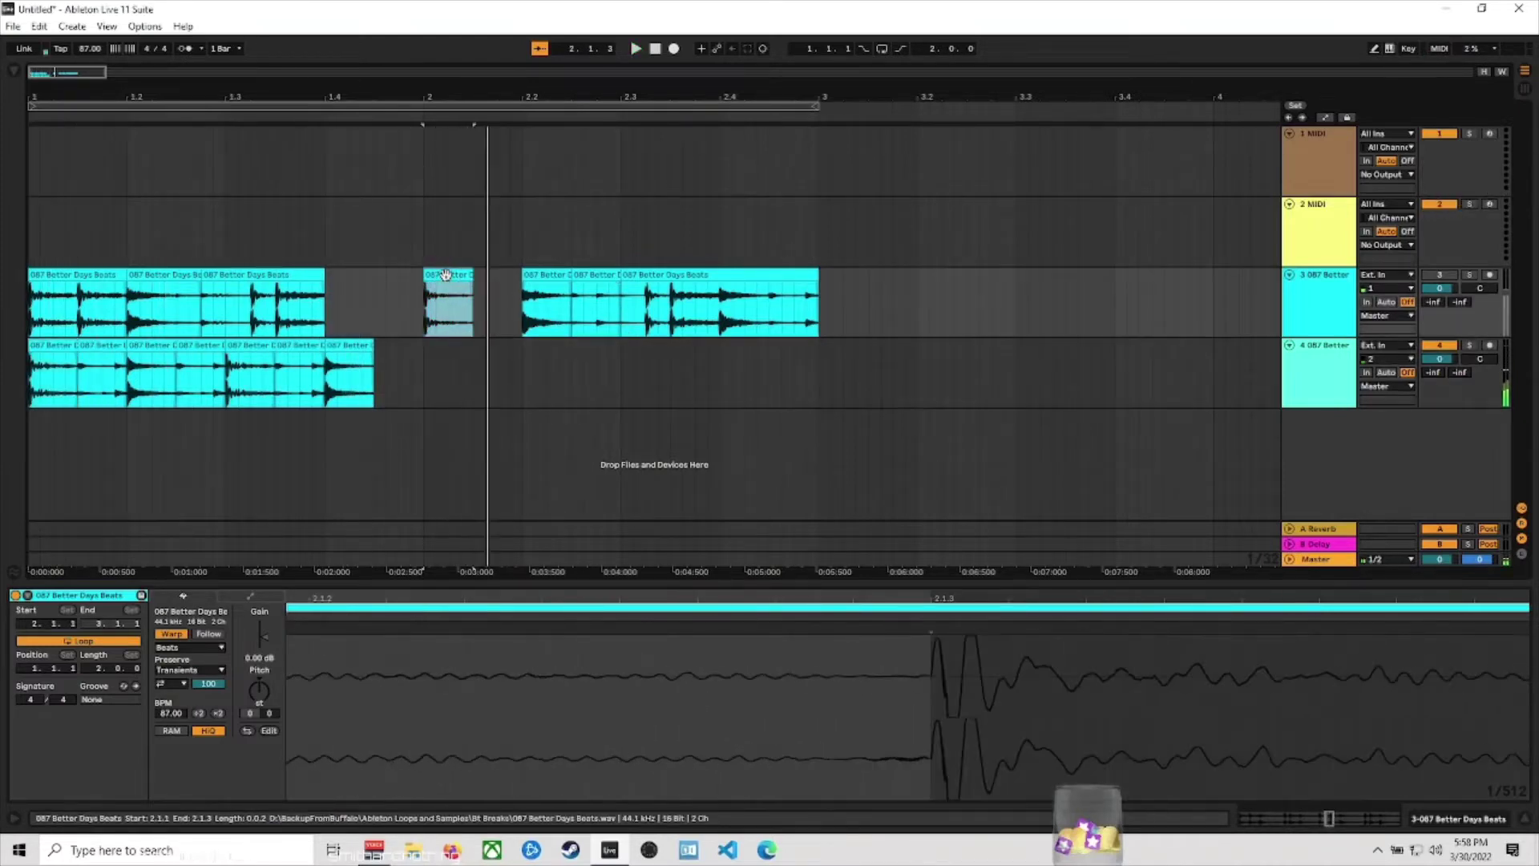
pyautogui.click(1445, 275)
pyautogui.click(1434, 348)
# Play track 3 from 2.1.1 and move its slice at 2.2.1 to 1.4.1 on track 4, replacing the slice there.
pyautogui.click(440, 275)
pyautogui.press('space')
pyautogui.click(552, 278)
pyautogui.moveTo(552, 278); pyautogui.dragTo(355, 370)
# Unmute track 4, mute track 3 and play the track 4 pattern from the start.
pyautogui.click(54, 346)
pyautogui.press('space')
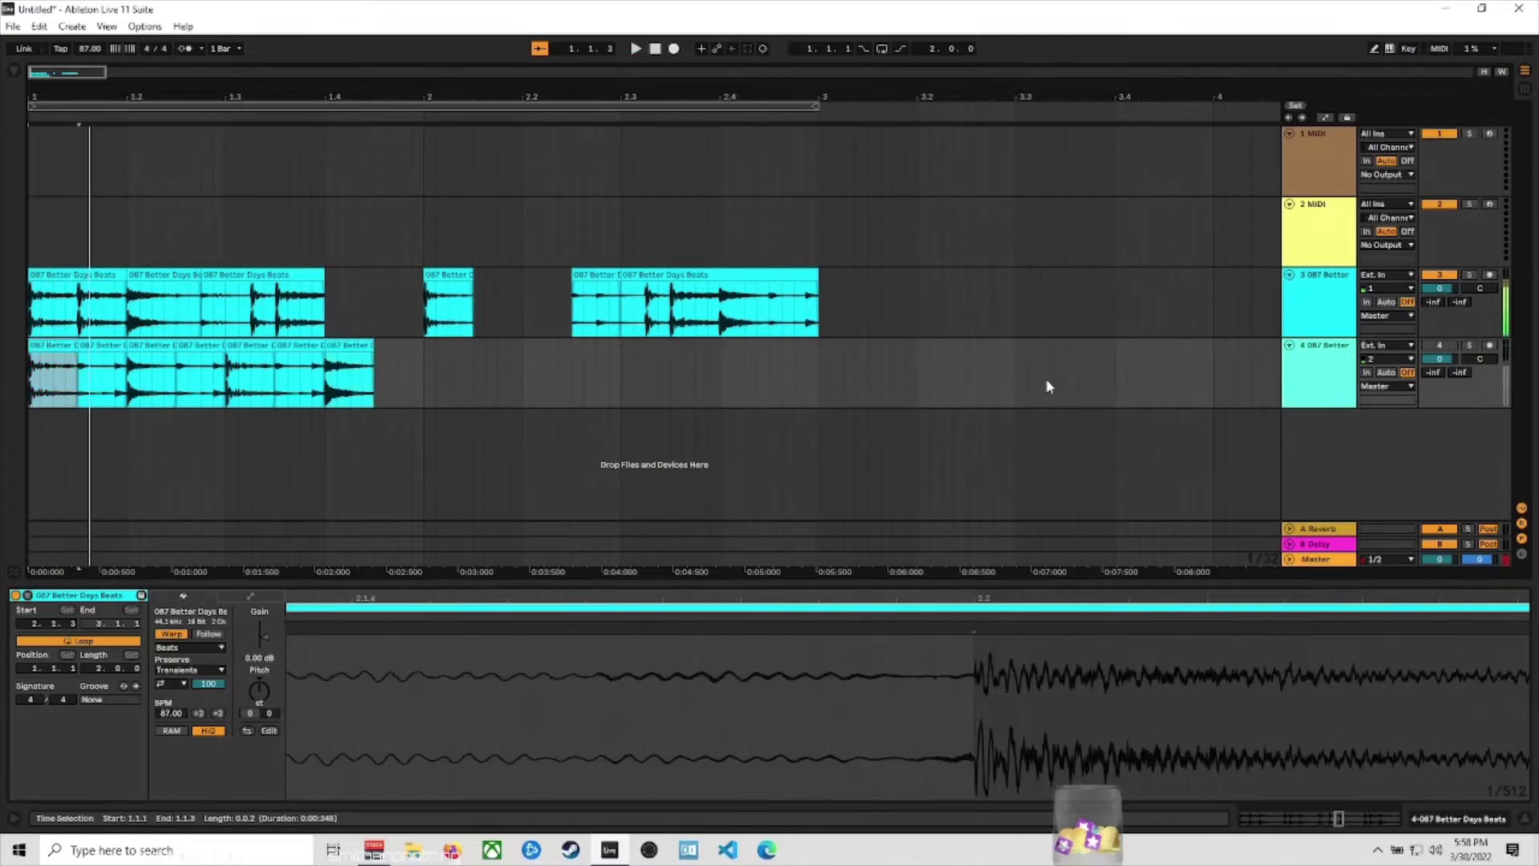
pyautogui.click(1440, 345)
pyautogui.click(1440, 274)
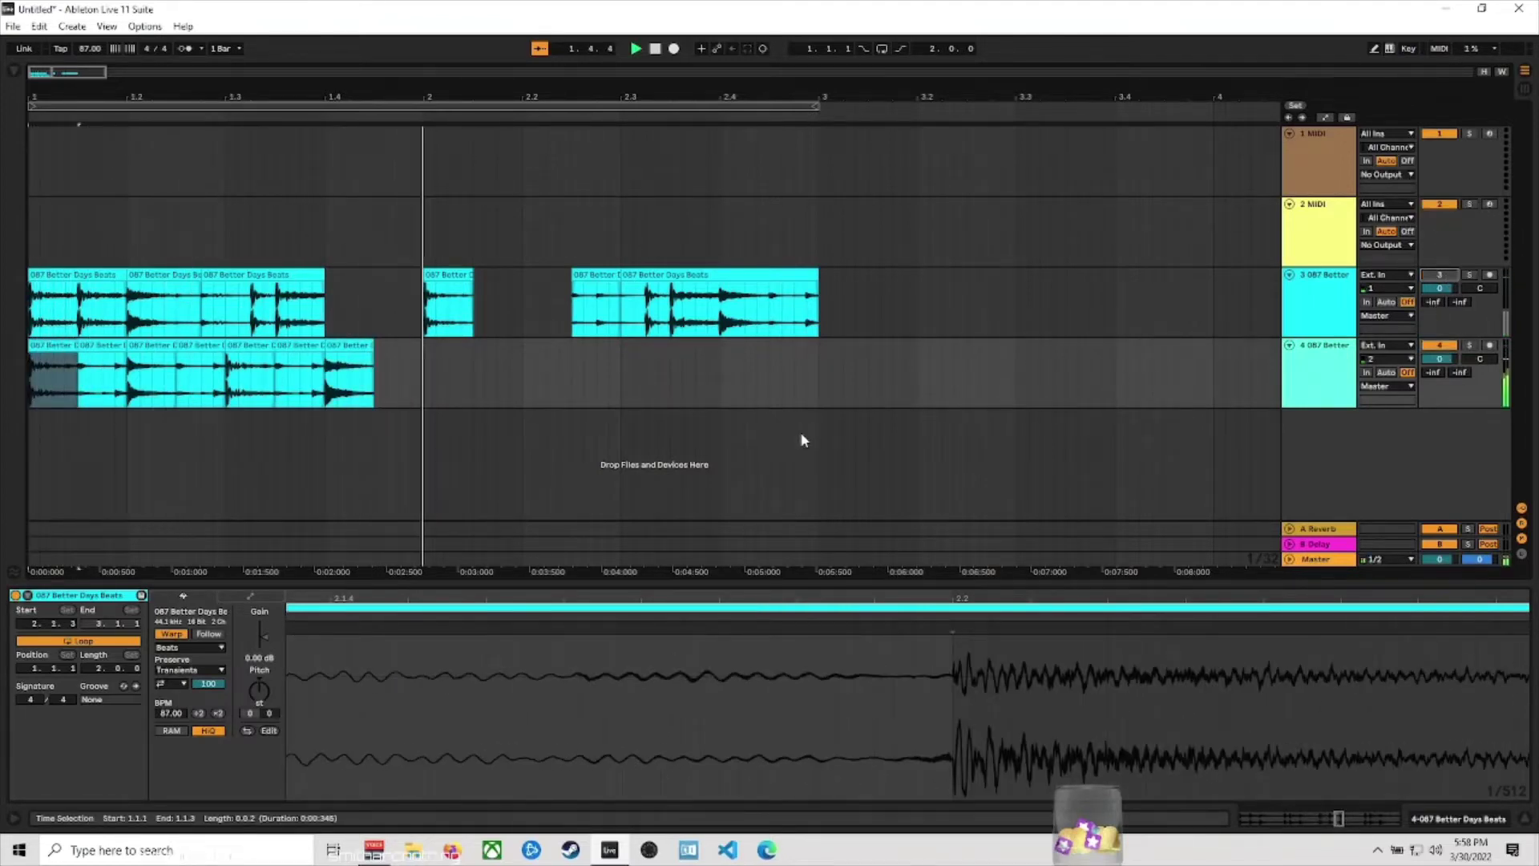
pyautogui.press('space')
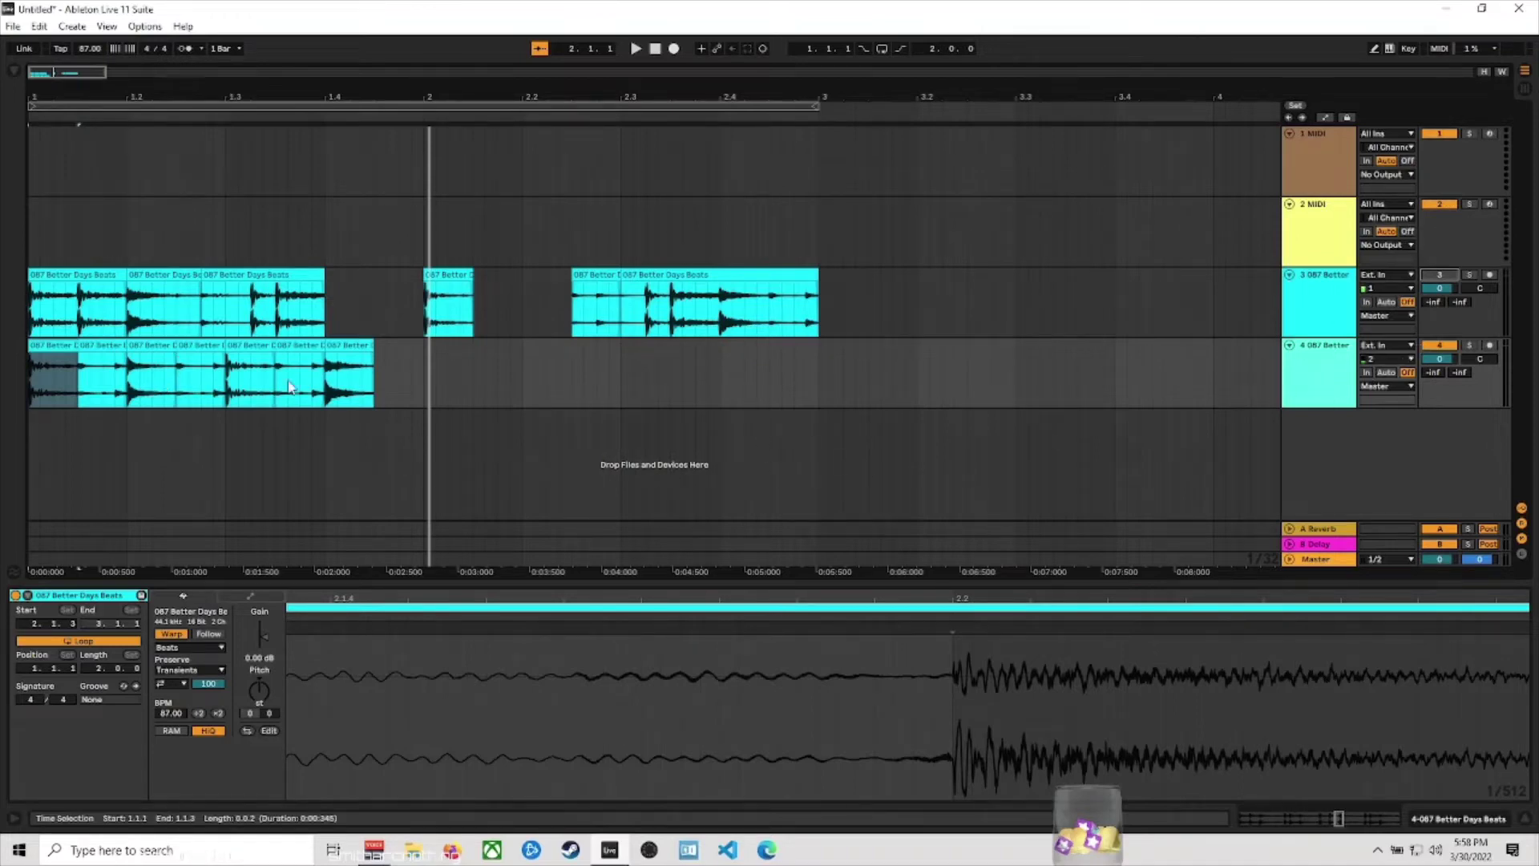
# Replay the track 4 pattern and copy its slice at 1.3.3 into the gap at 1.4.3.
pyautogui.doubleClick(52, 346)
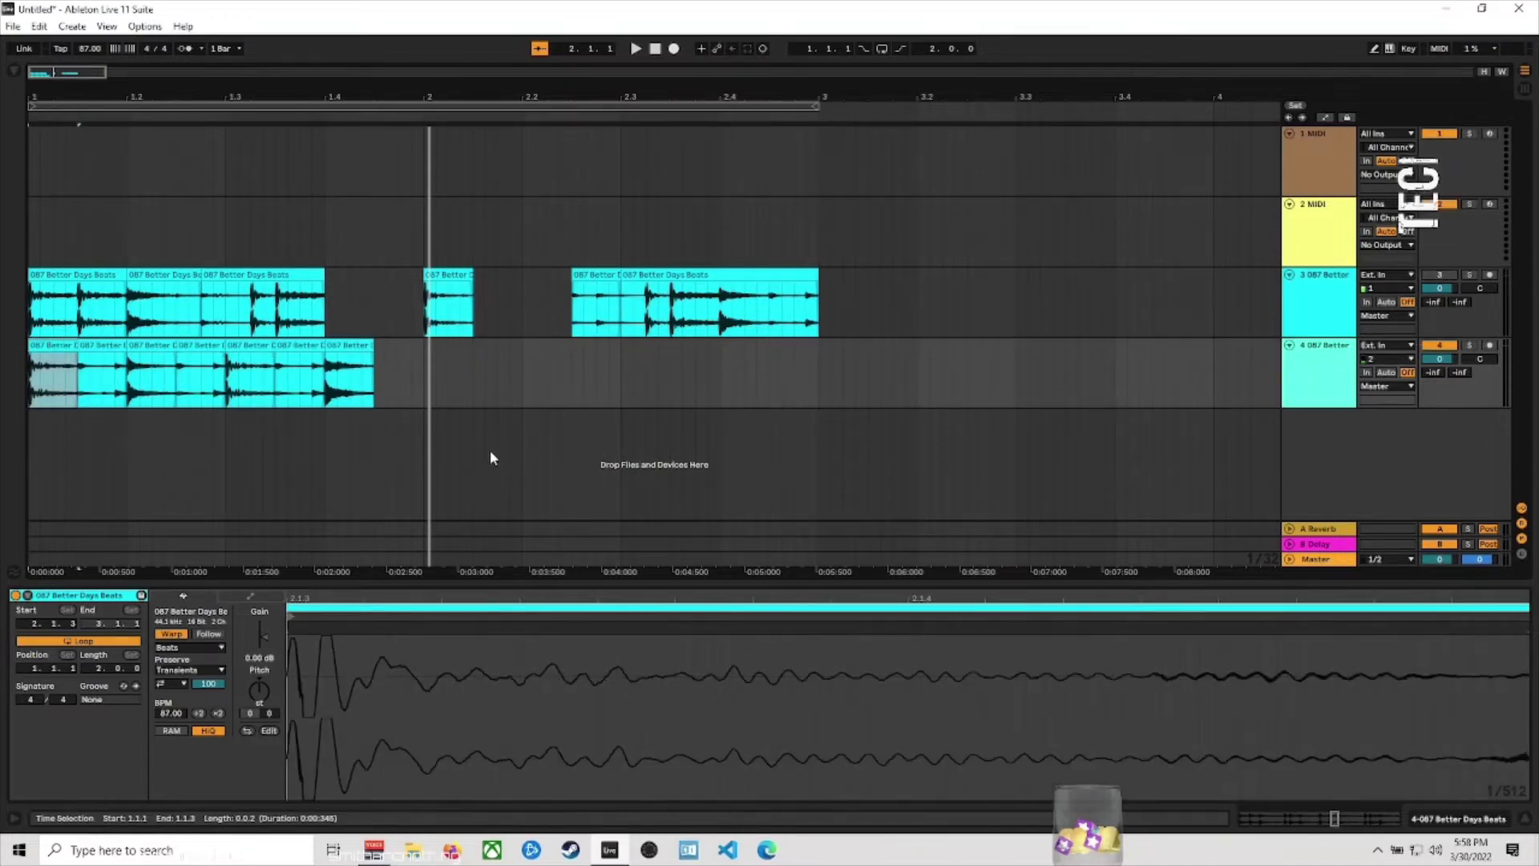
pyautogui.press('space')
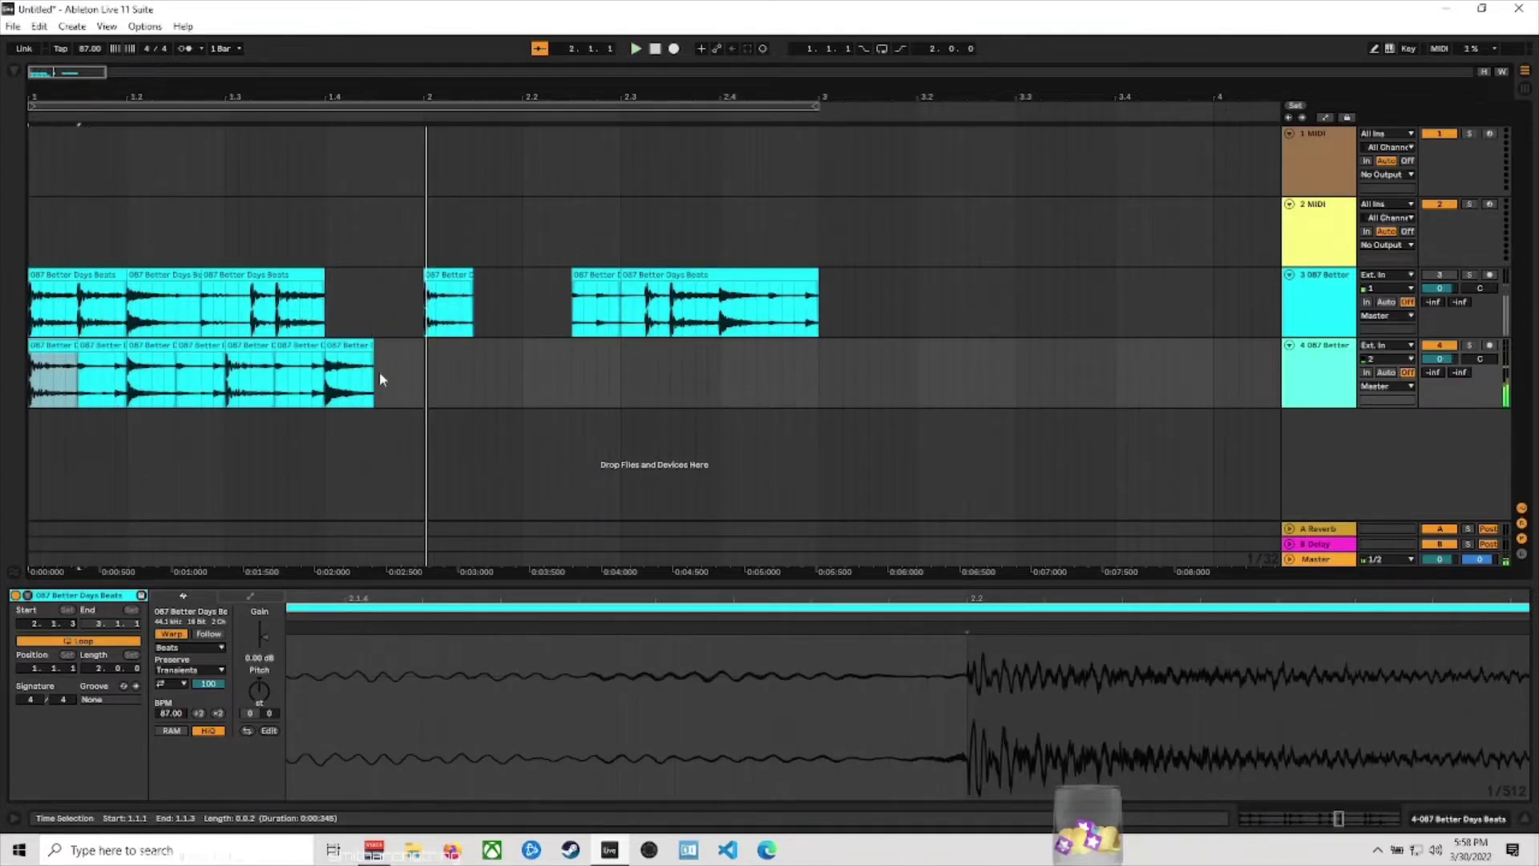
pyautogui.click(292, 349)
pyautogui.moveTo(290, 347); pyautogui.dragTo(397, 362)
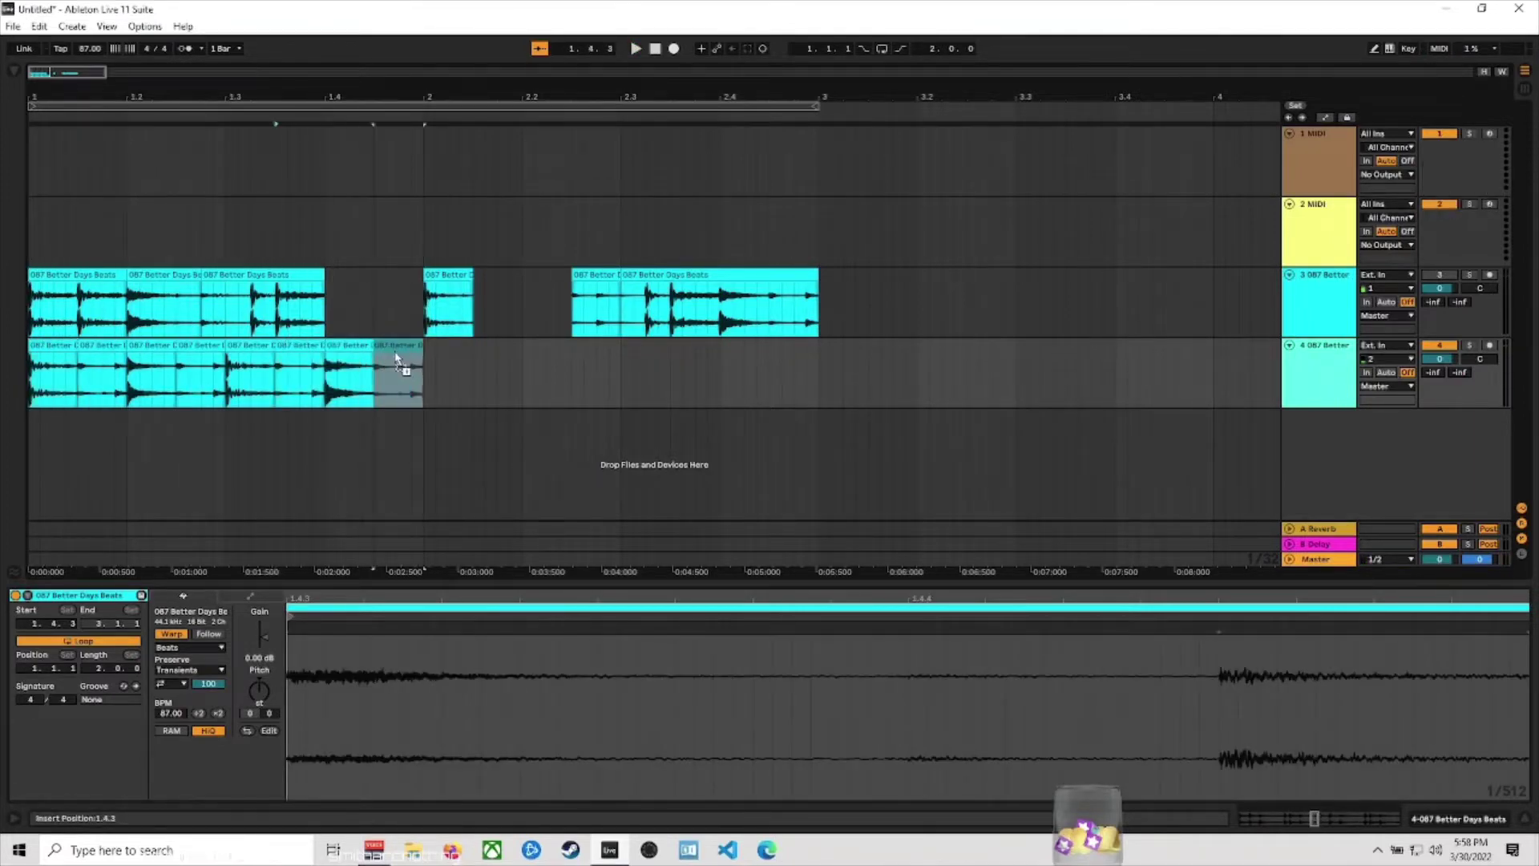
# Try consolidating all the slices on track 4 into one clip, deleting the original break track and playing the result.
pyautogui.click(51, 346)
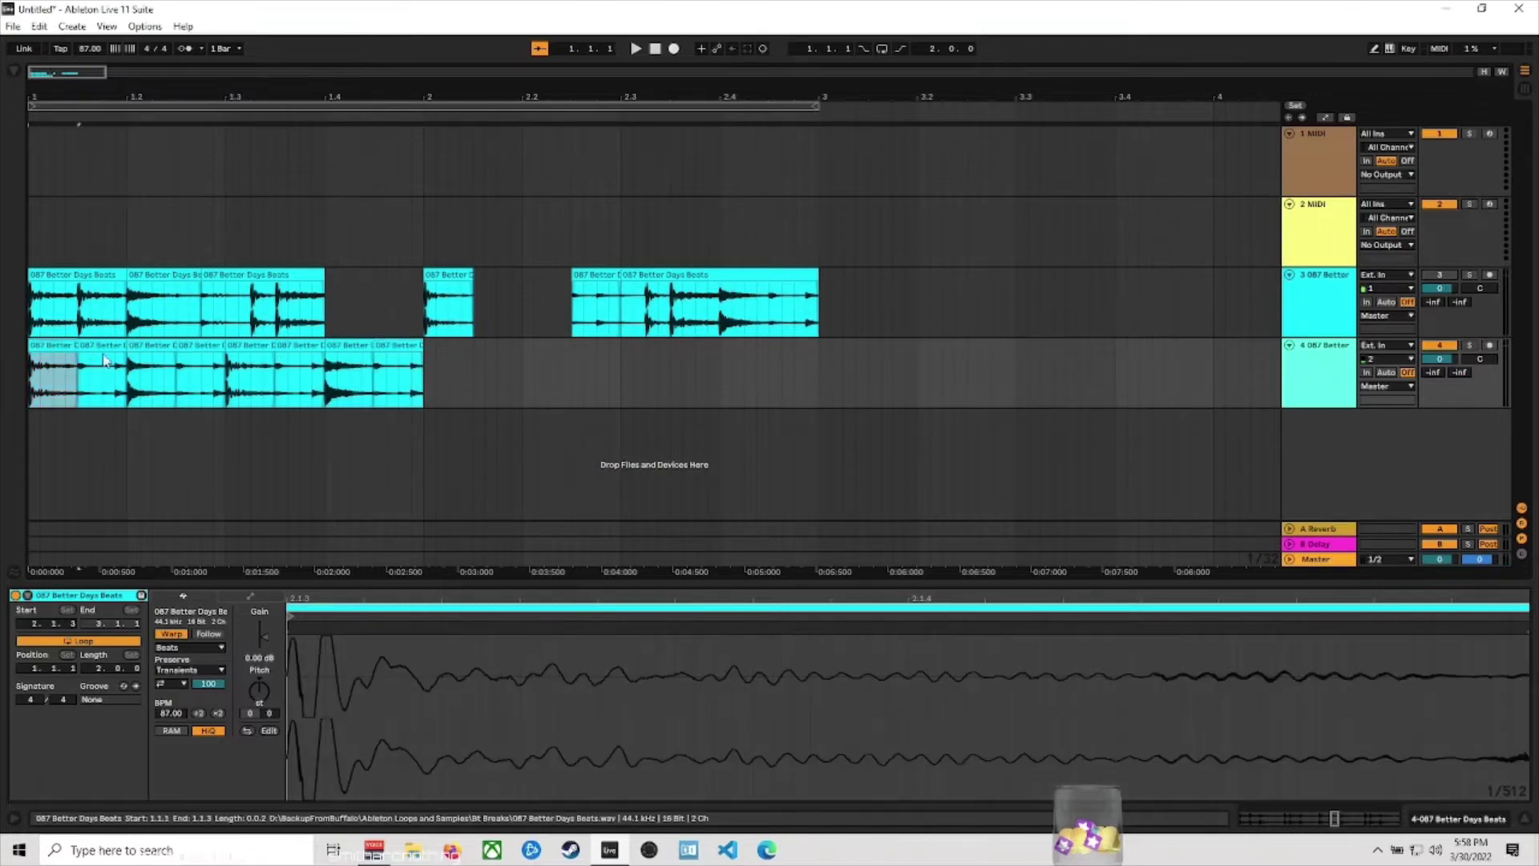
pyautogui.keyDown('shift'); pyautogui.click(390, 347); pyautogui.keyUp('shift')
pyautogui.hotkey('ctrl', 'j')
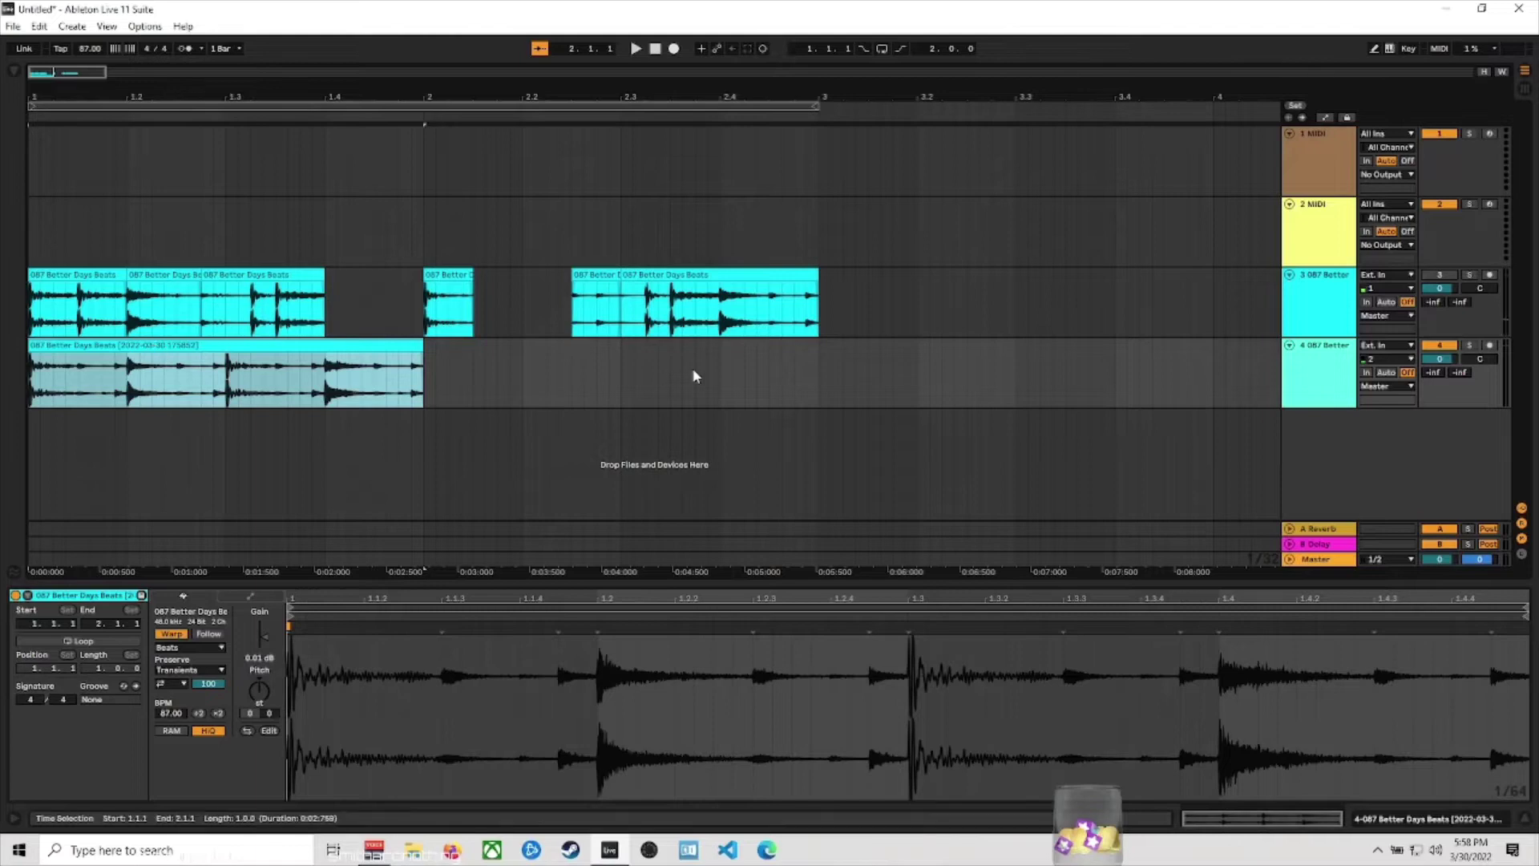
pyautogui.click(1316, 286)
pyautogui.press('Delete')
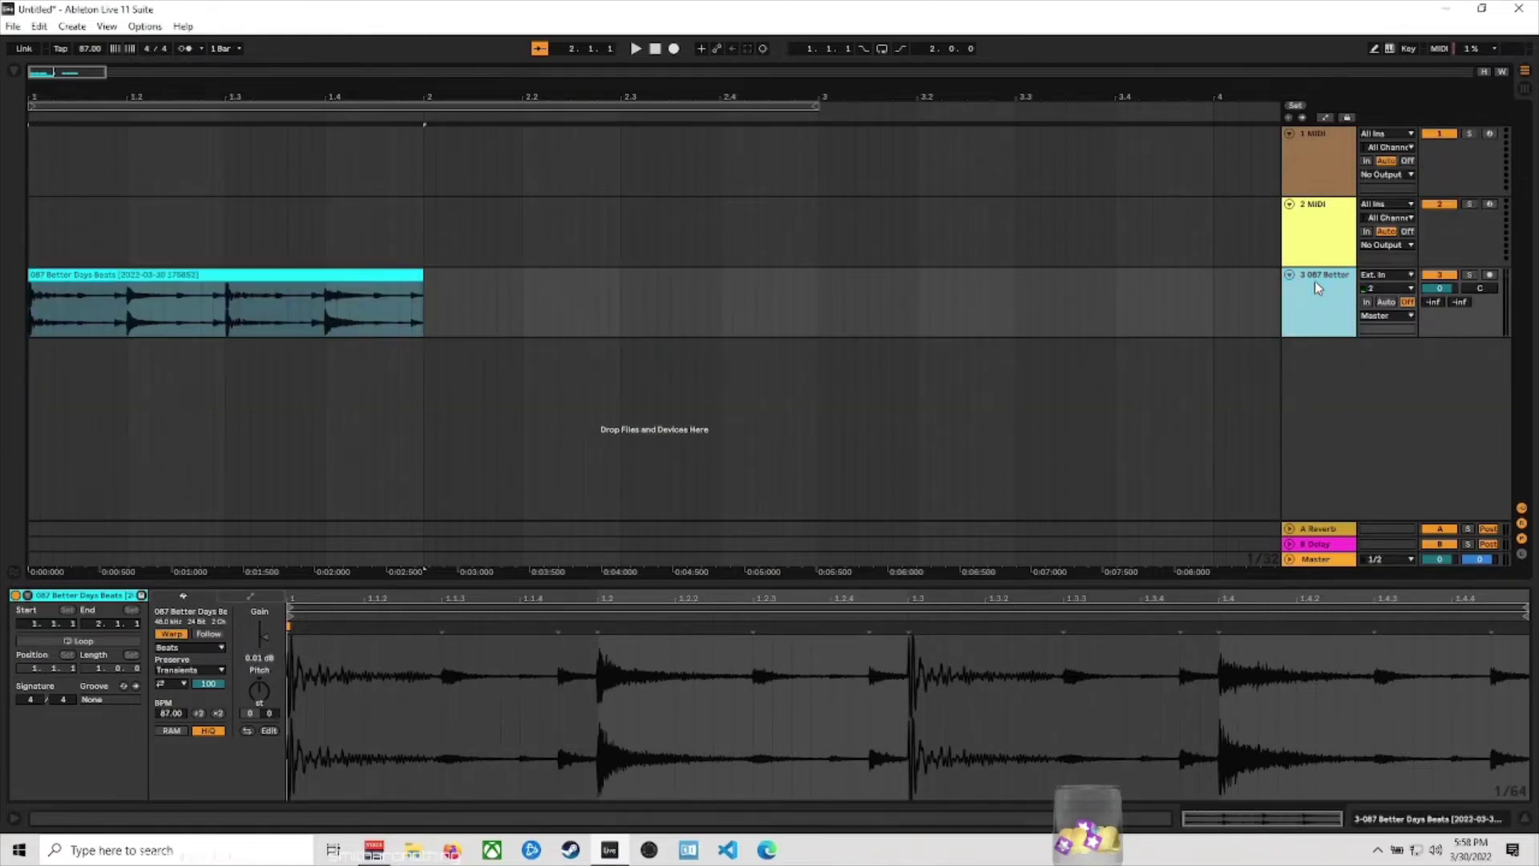
pyautogui.click(421, 319)
pyautogui.press('space')
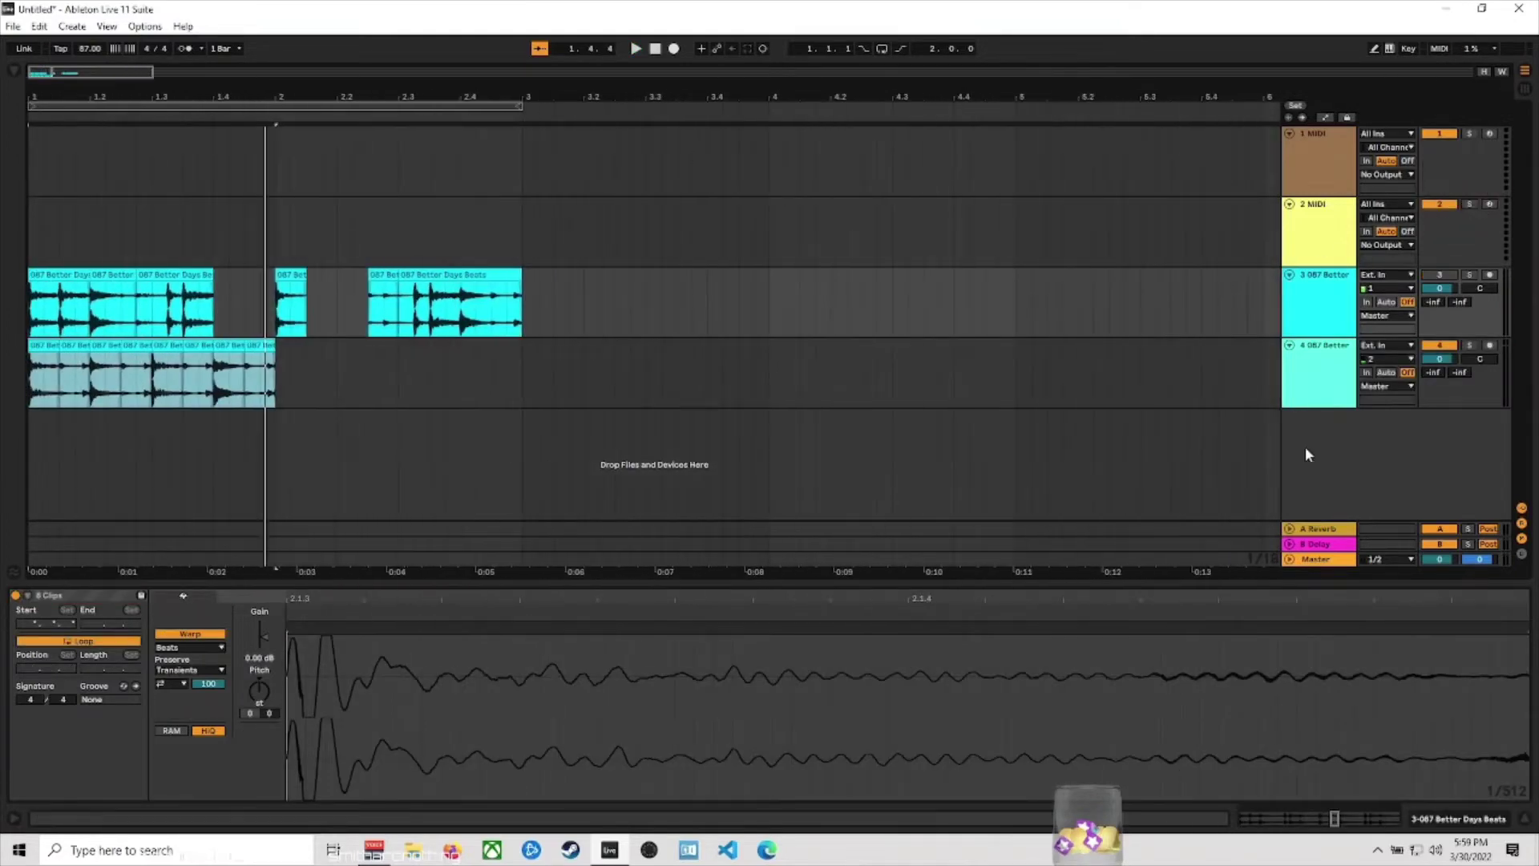
# Load an empty Drum Rack from the Drums library onto MIDI track 2.
pyautogui.click(1328, 224)
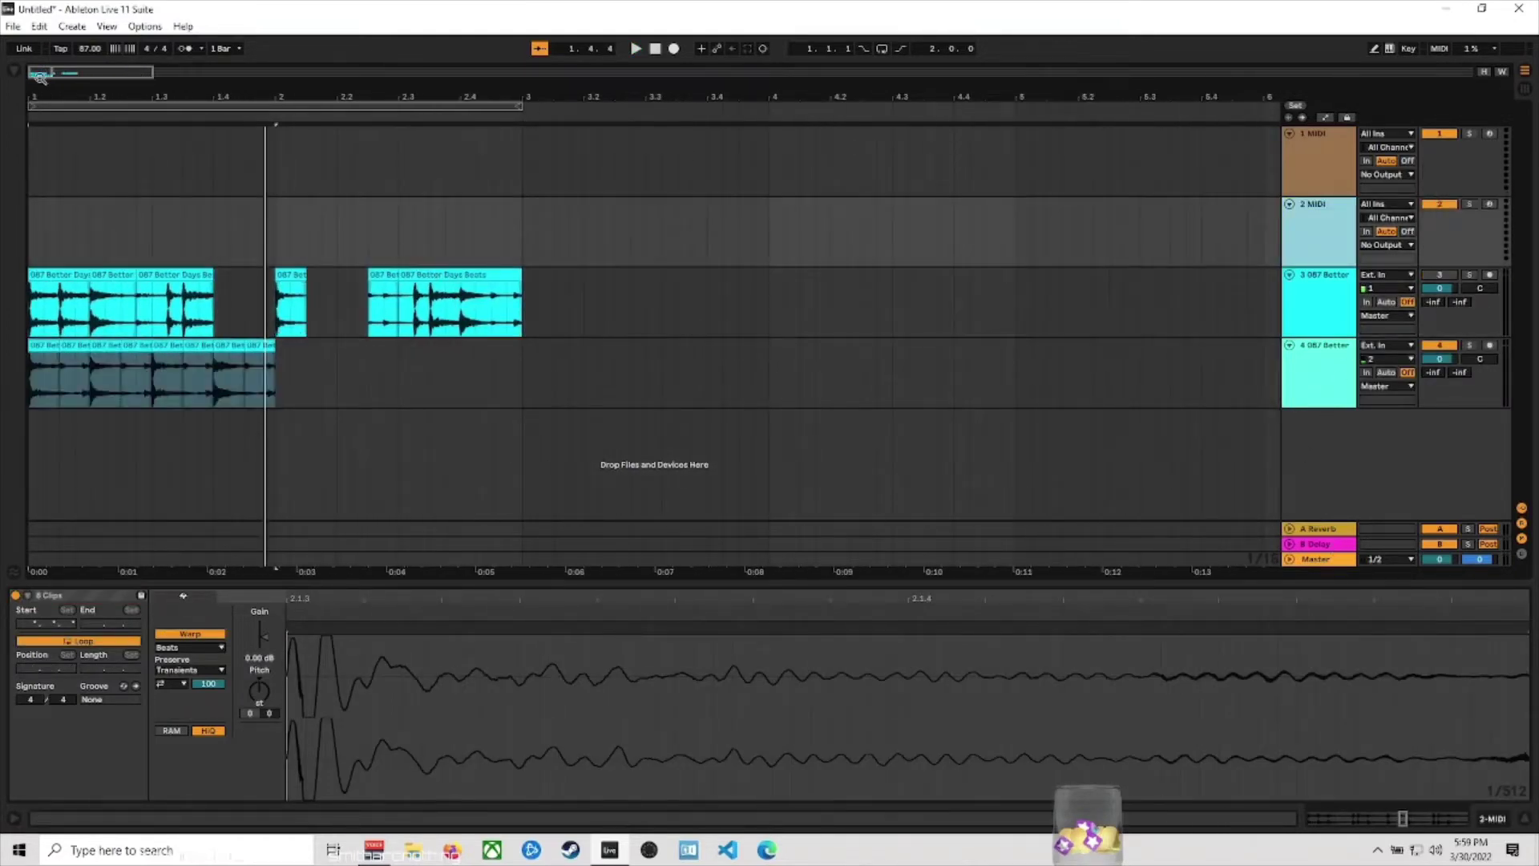
pyautogui.click(14, 74)
pyautogui.click(38, 152)
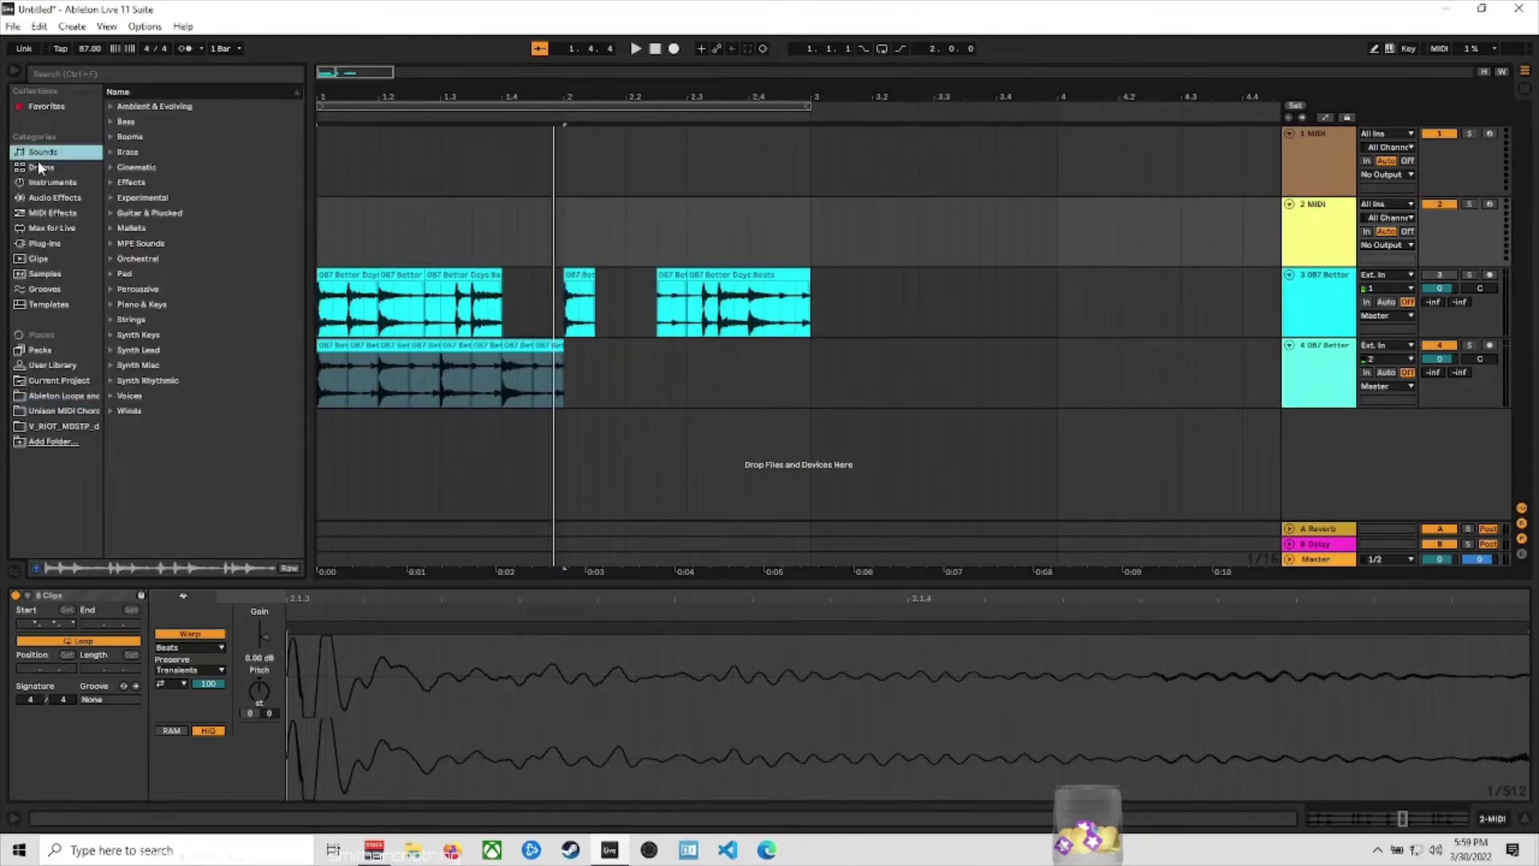
pyautogui.click(42, 168)
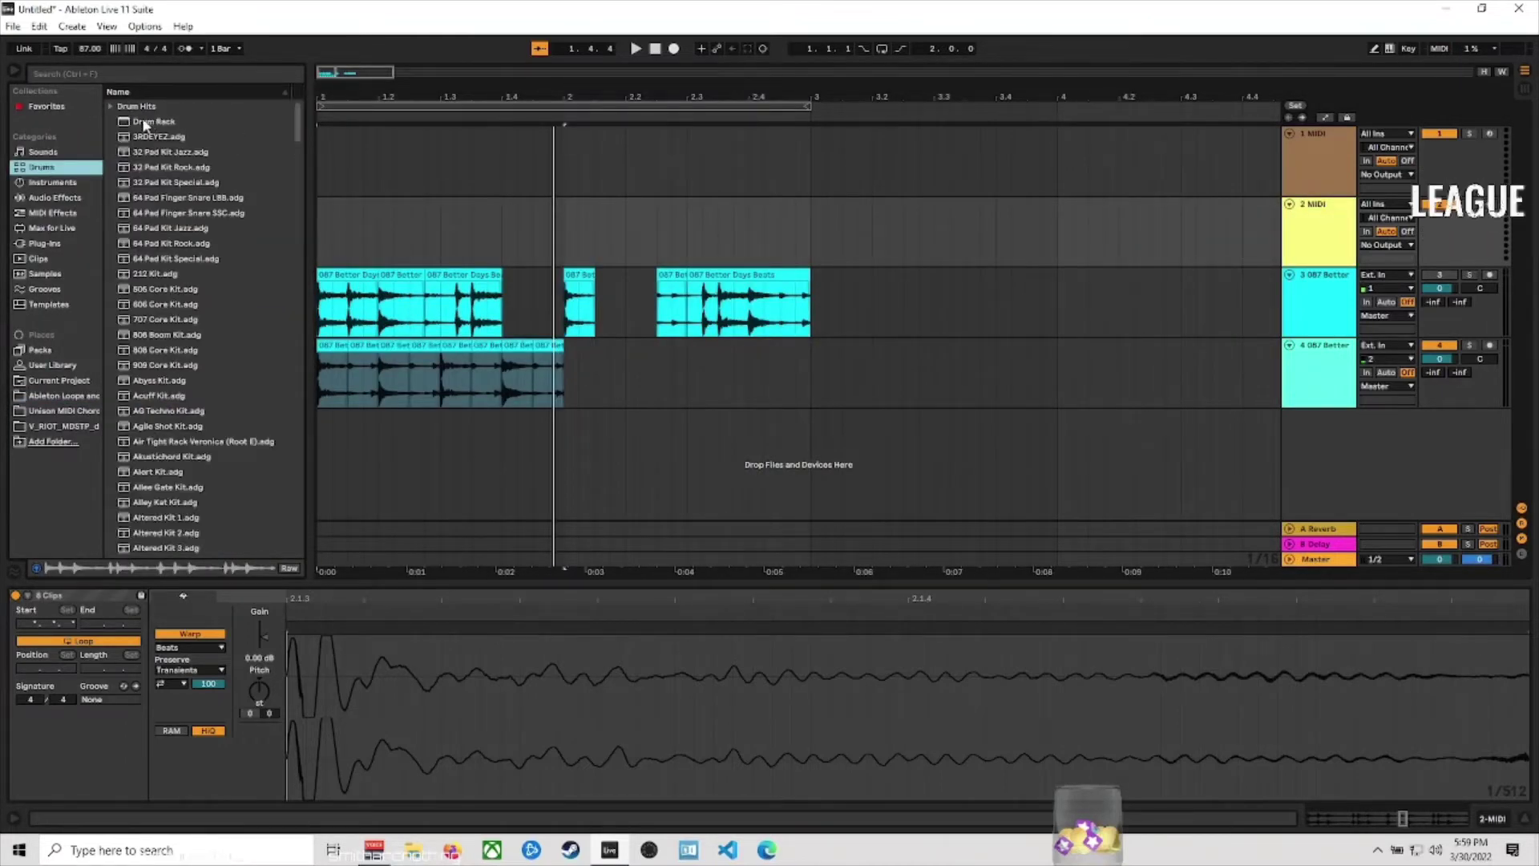
pyautogui.click(151, 121)
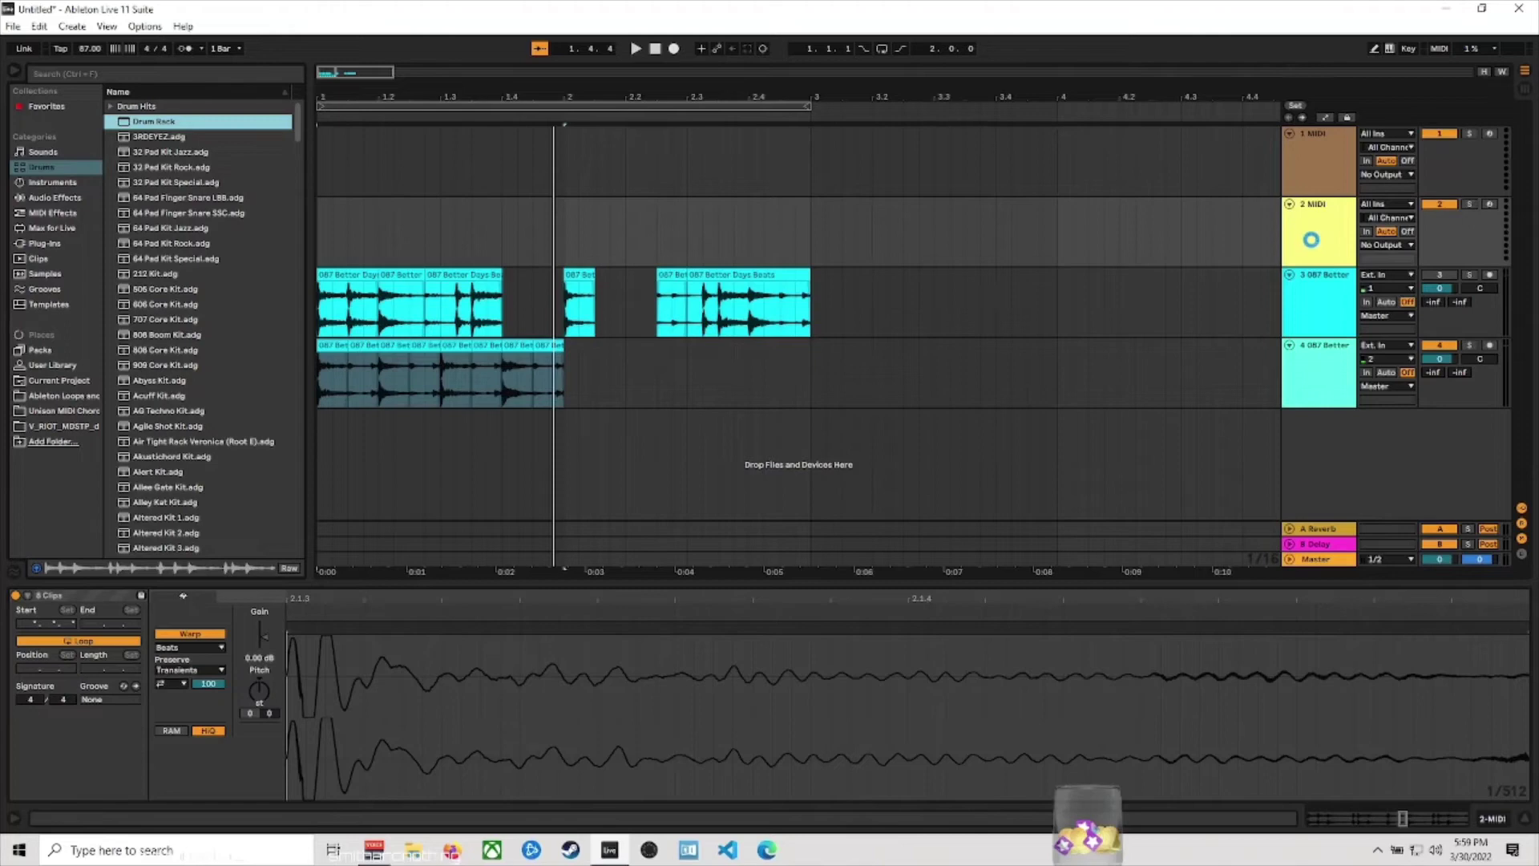
pyautogui.moveTo(1311, 239); pyautogui.dragTo(1314, 247)
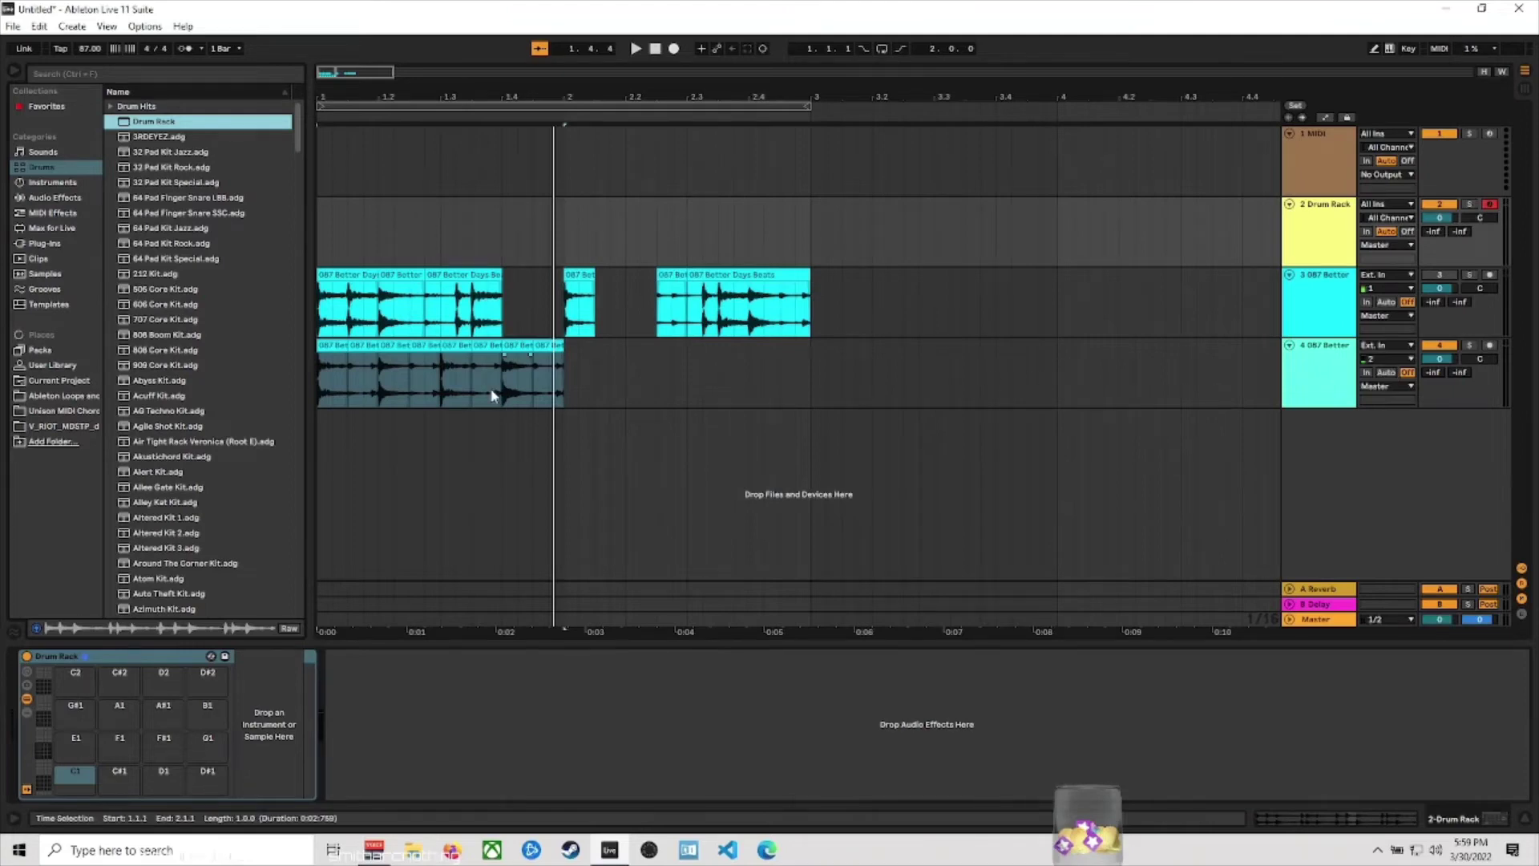
# Place the first slice of track 4 onto the Drum Rack's C1 pad.
pyautogui.moveTo(327, 346); pyautogui.dragTo(334, 383)
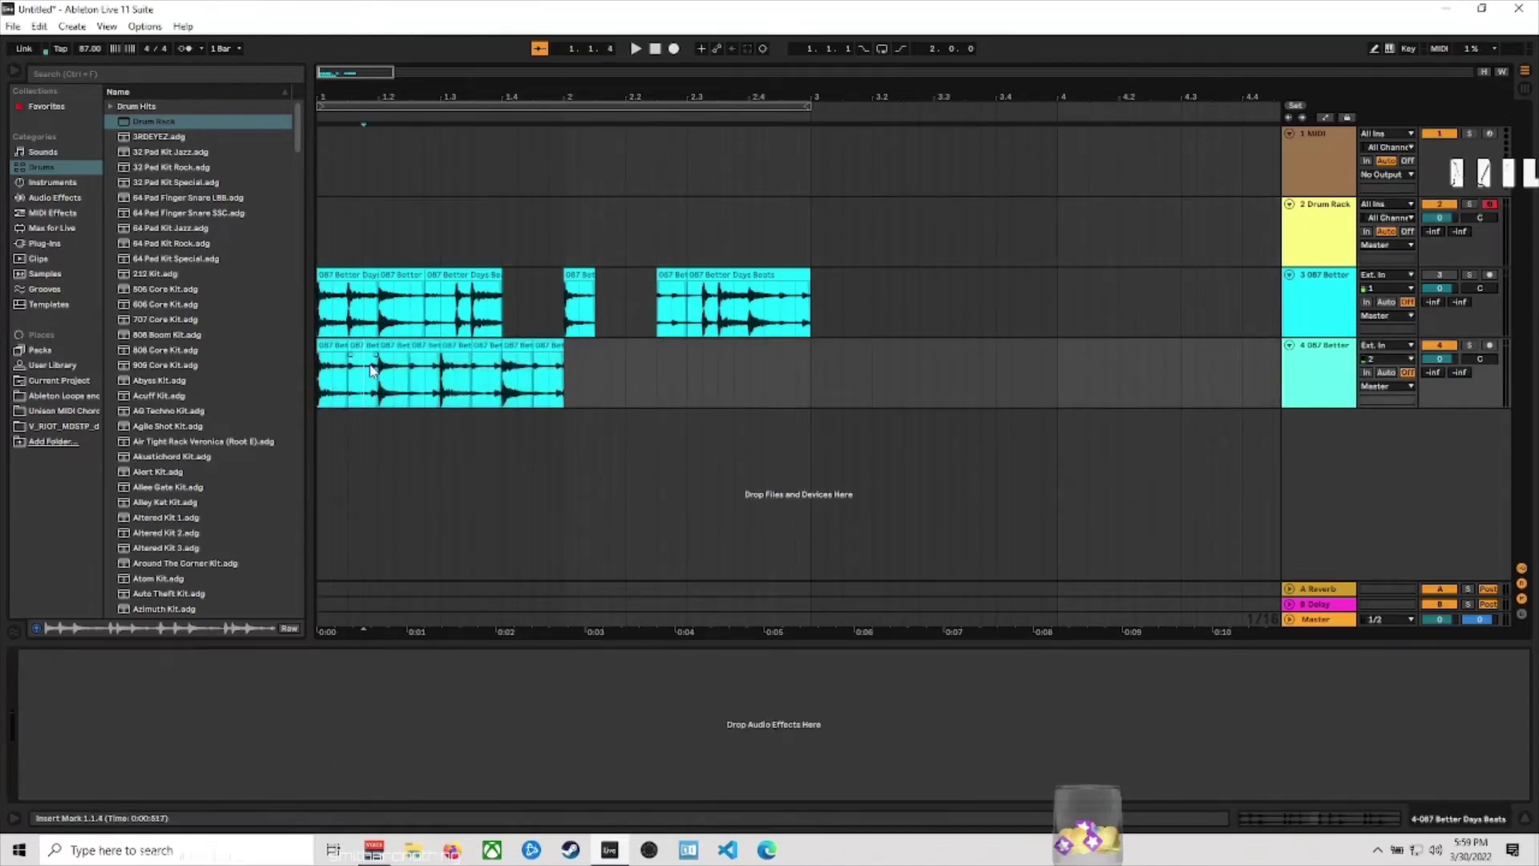
pyautogui.click(327, 343)
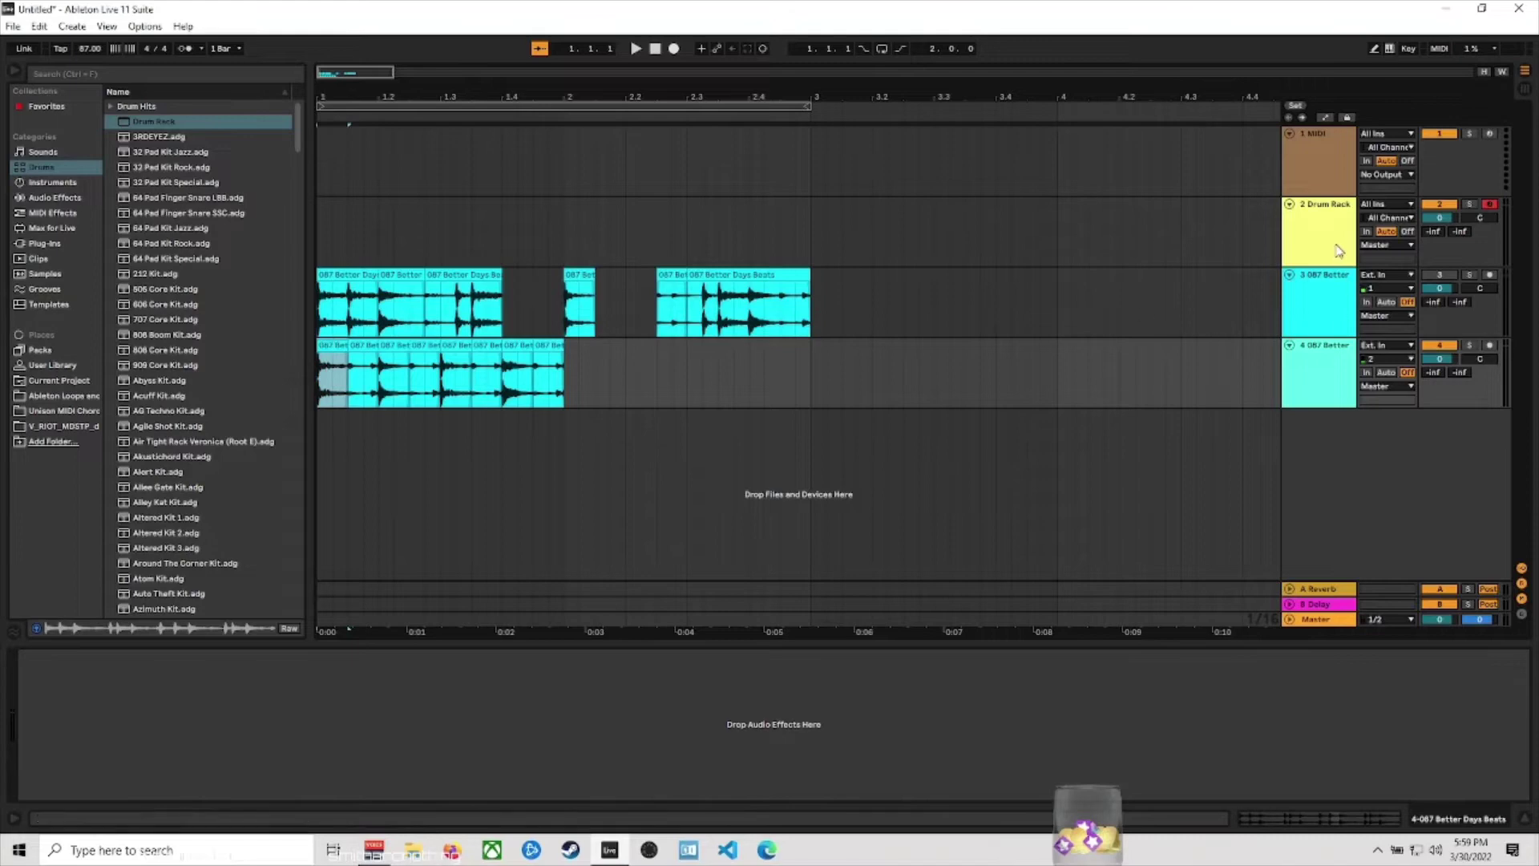
pyautogui.click(1323, 210)
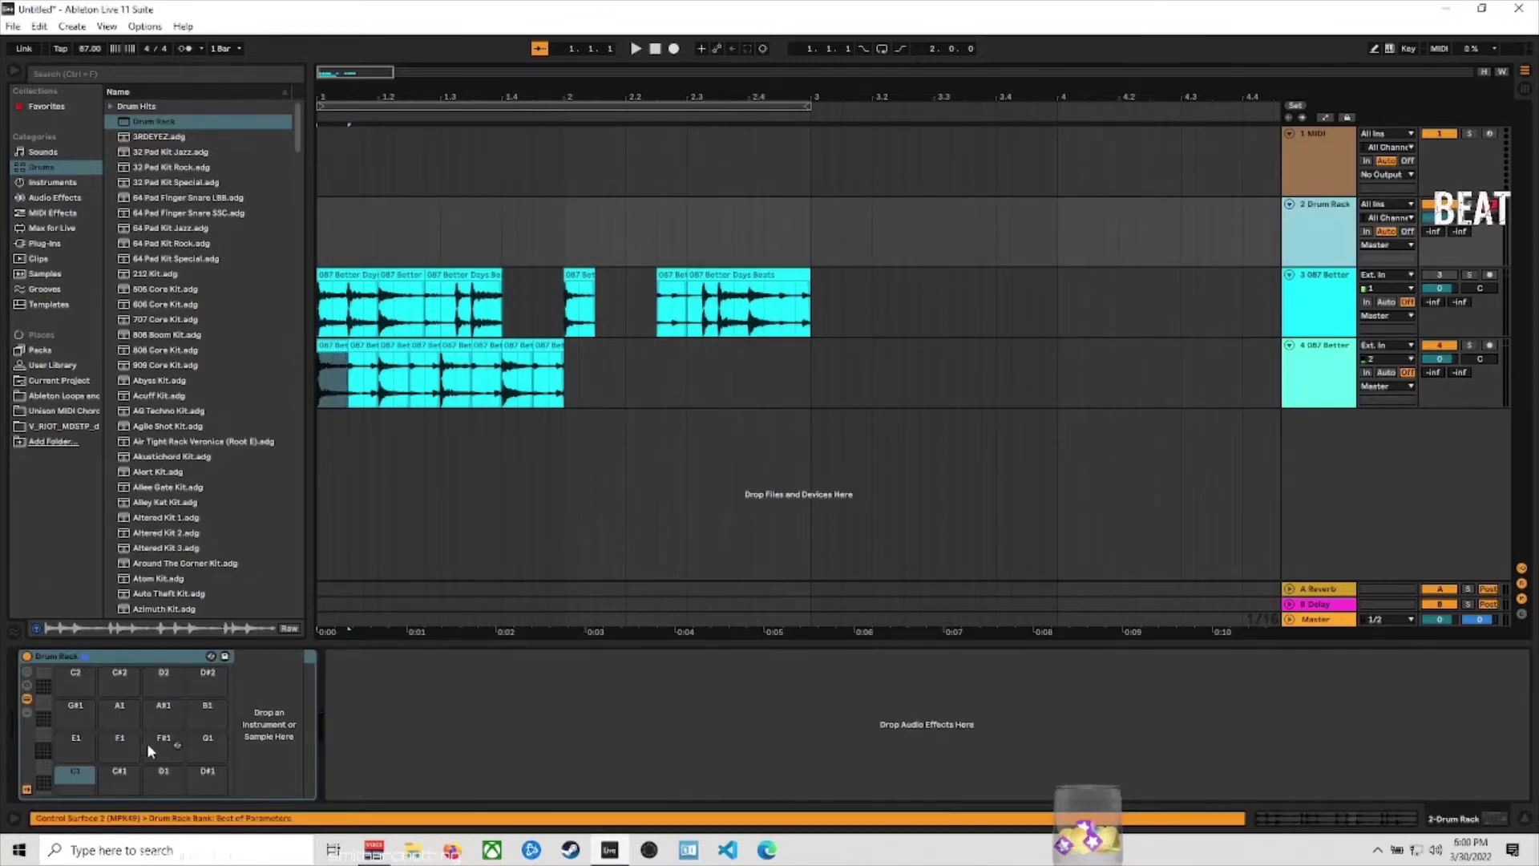
pyautogui.click(330, 345)
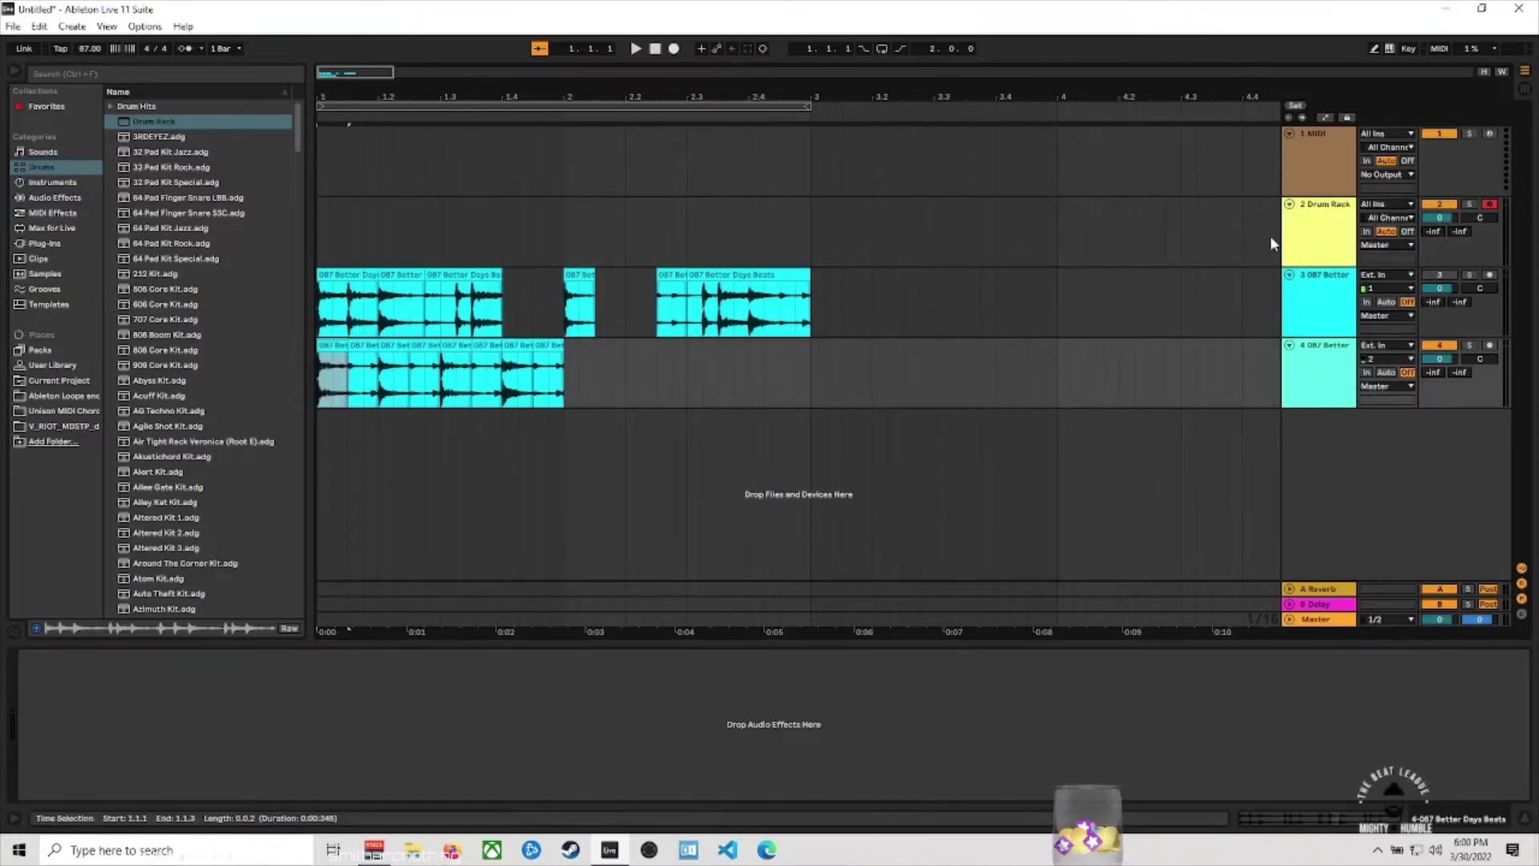
pyautogui.click(1309, 214)
pyautogui.moveTo(328, 344); pyautogui.dragTo(87, 696)
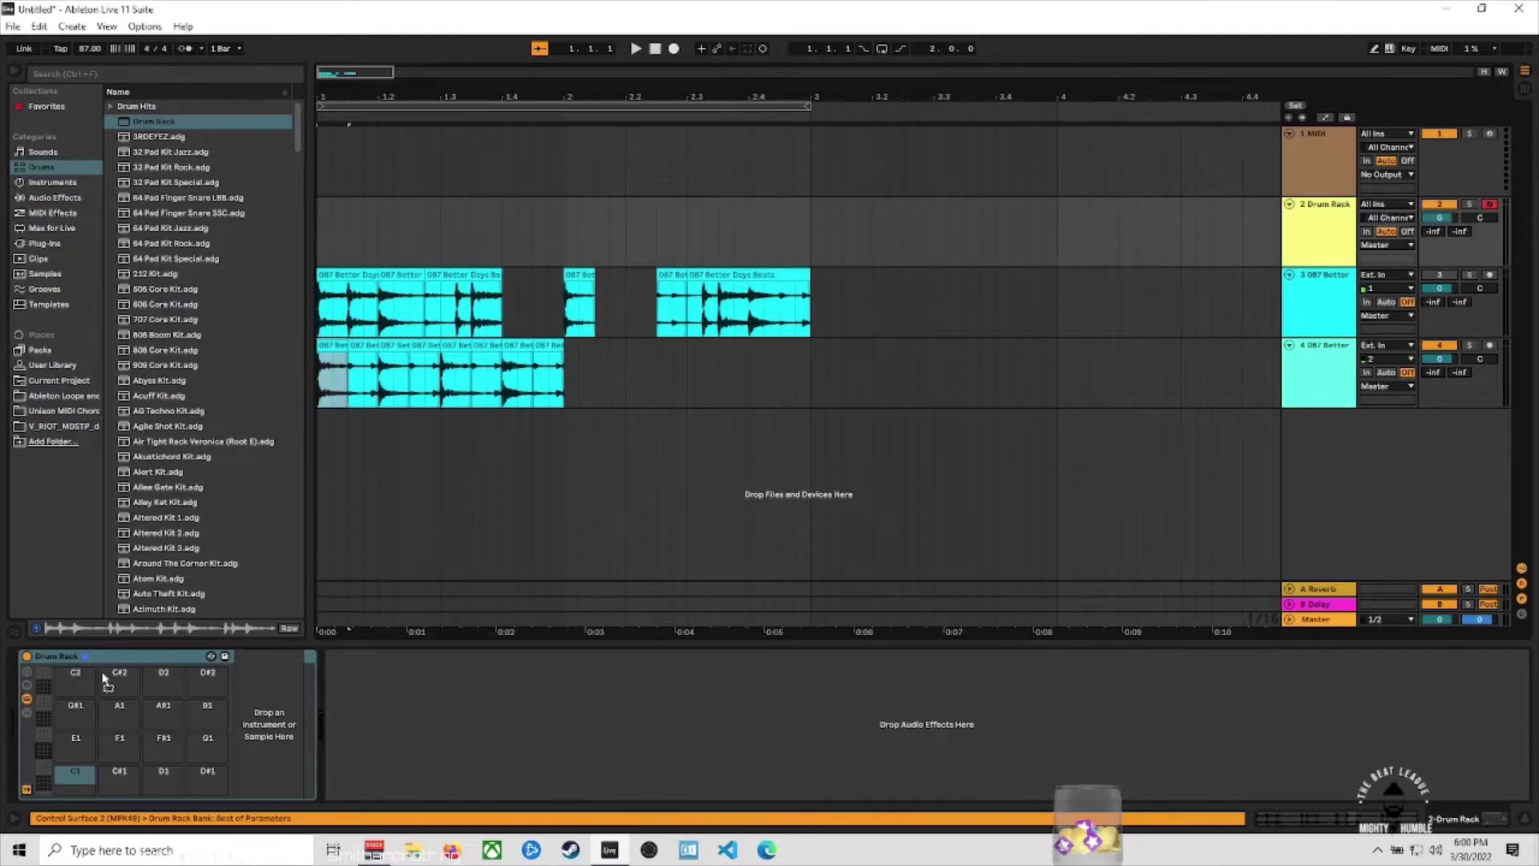
pyautogui.moveTo(61, 771); pyautogui.dragTo(64, 785)
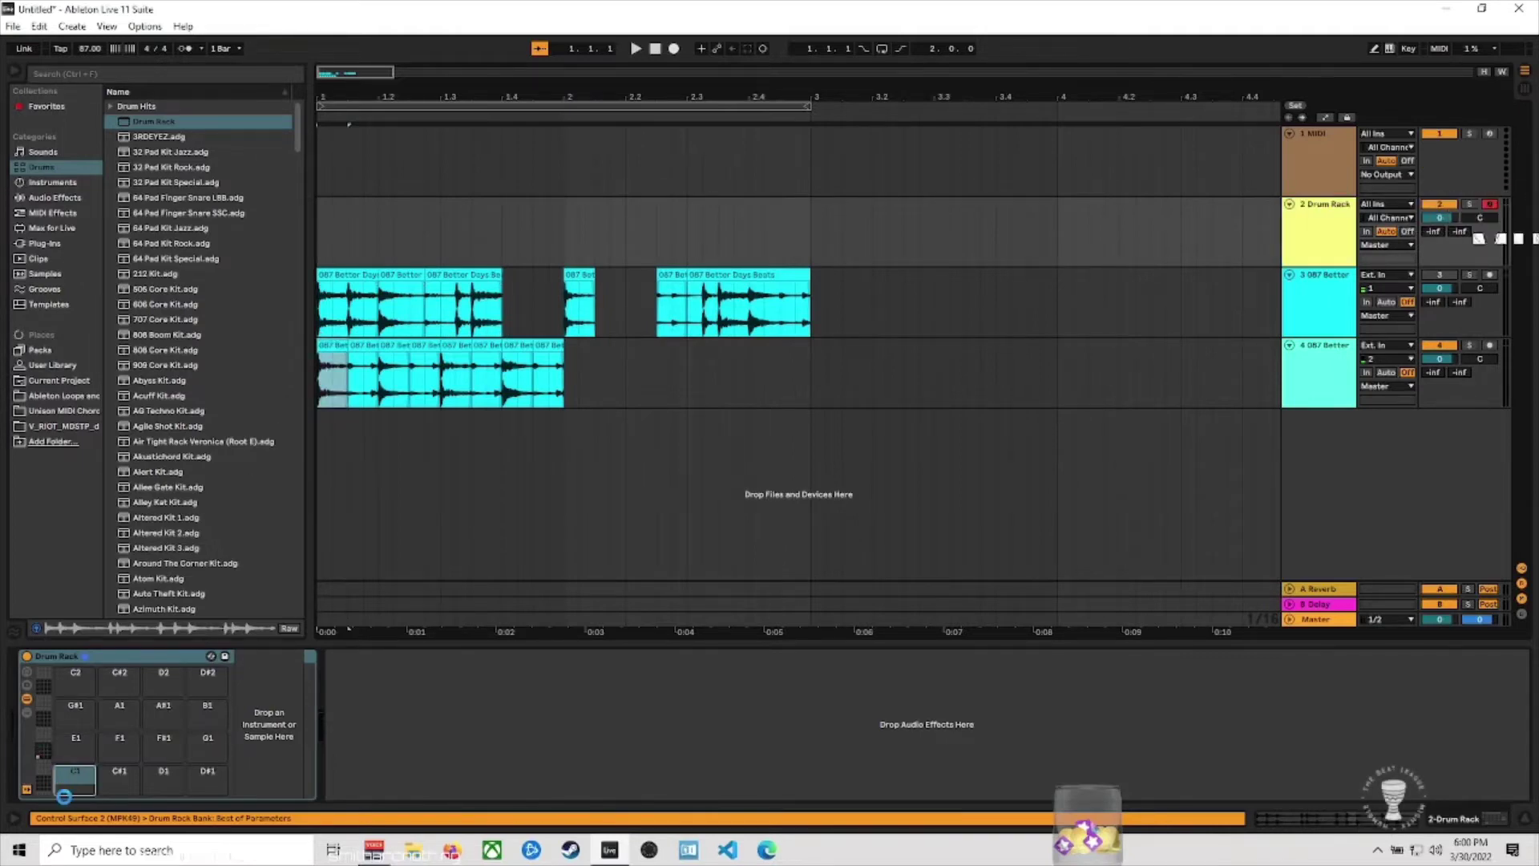
# Shorten the C1 pad's sample by moving its end point earlier in the waveform.
pyautogui.click(214, 787)
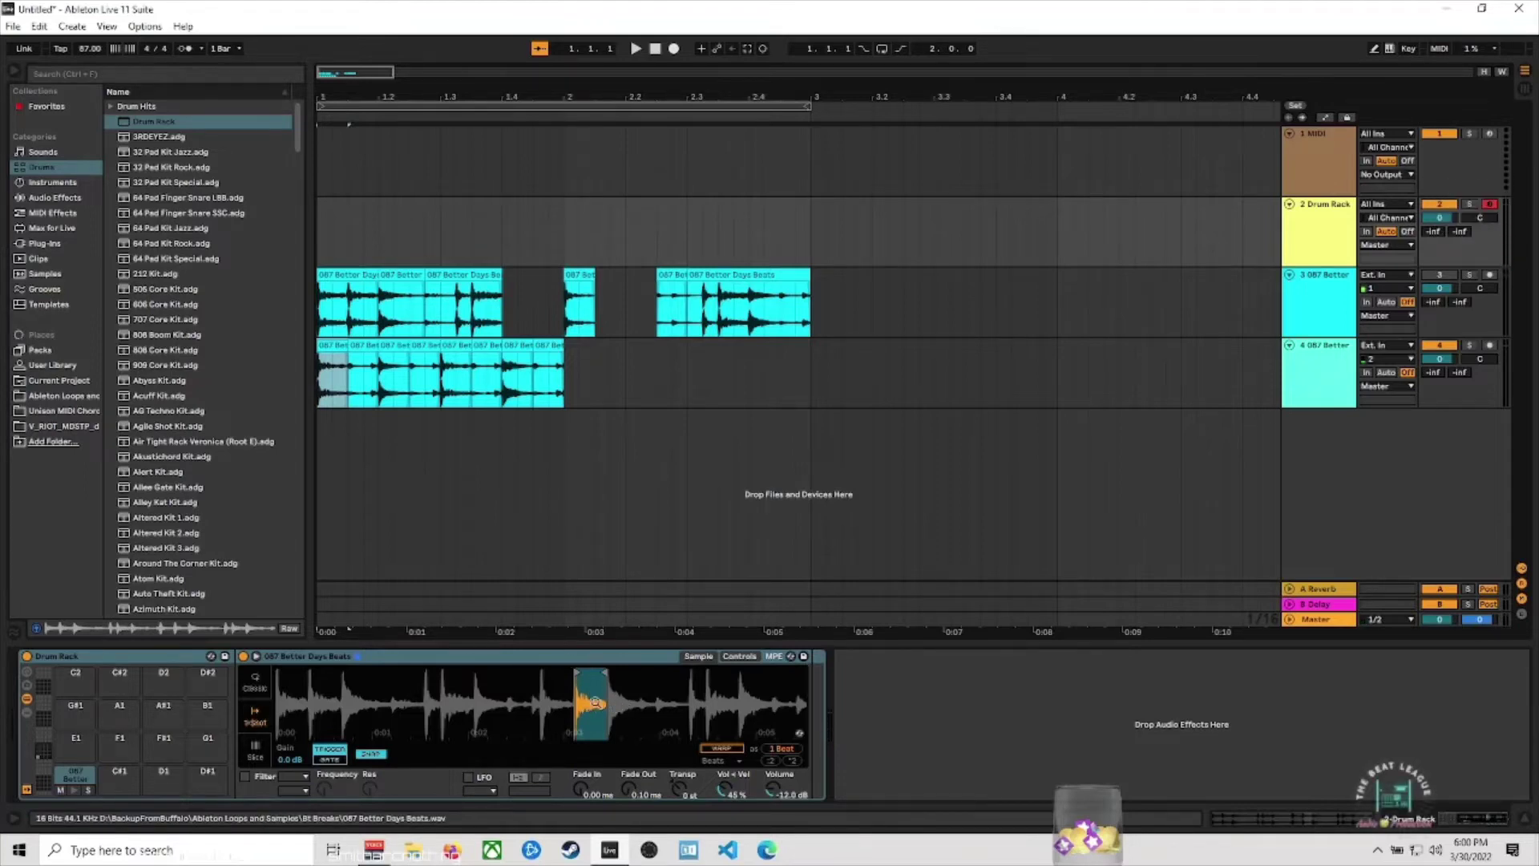
pyautogui.moveTo(613, 682); pyautogui.dragTo(707, 762)
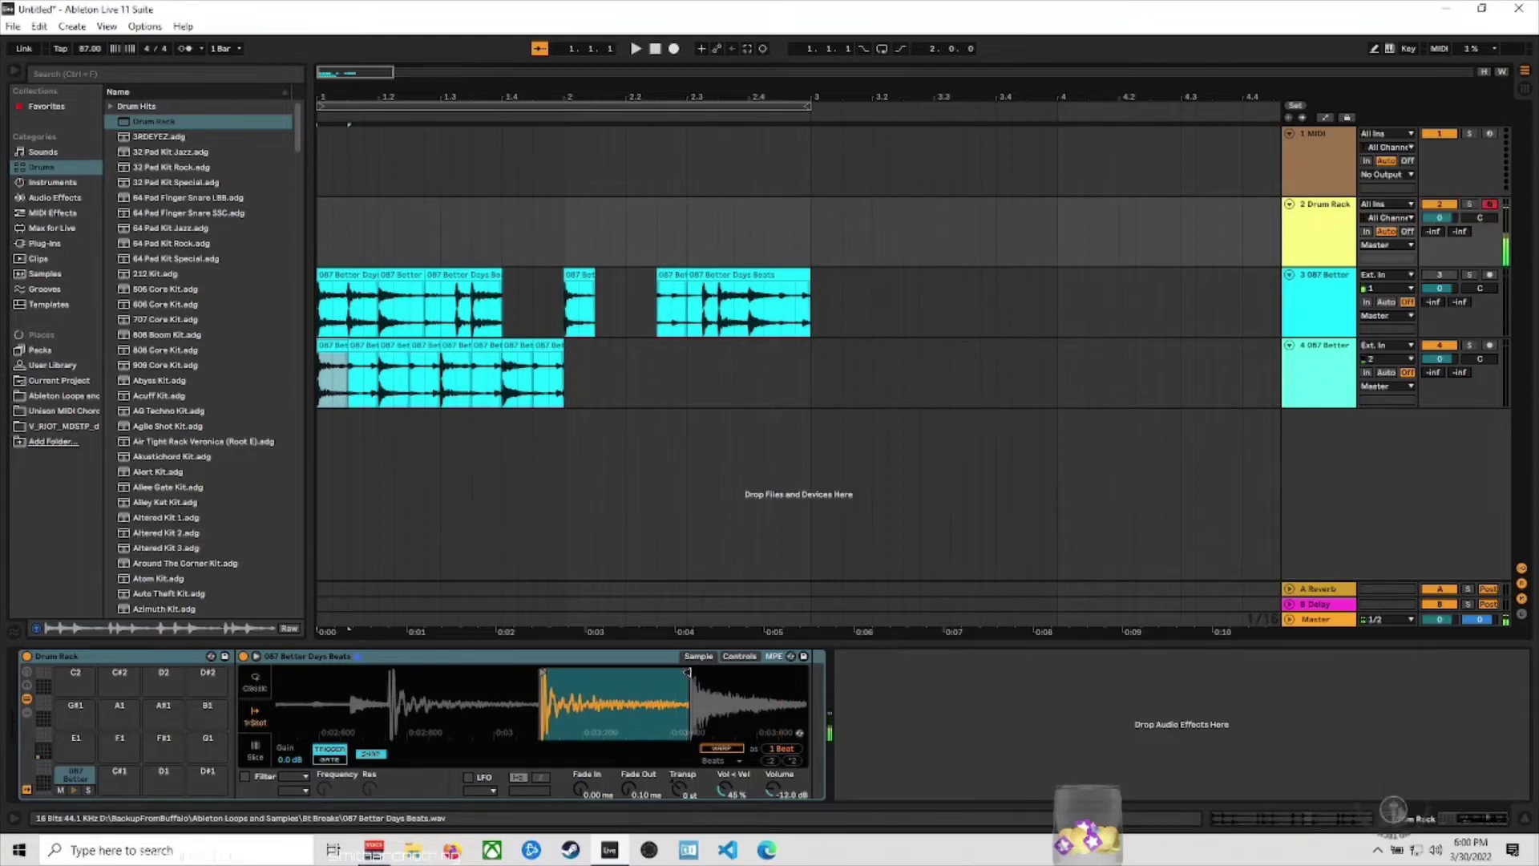
pyautogui.moveTo(689, 673)
pyautogui.mouseDown()
pyautogui.moveTo(616, 677)
pyautogui.moveTo(613, 694)
pyautogui.mouseUp()
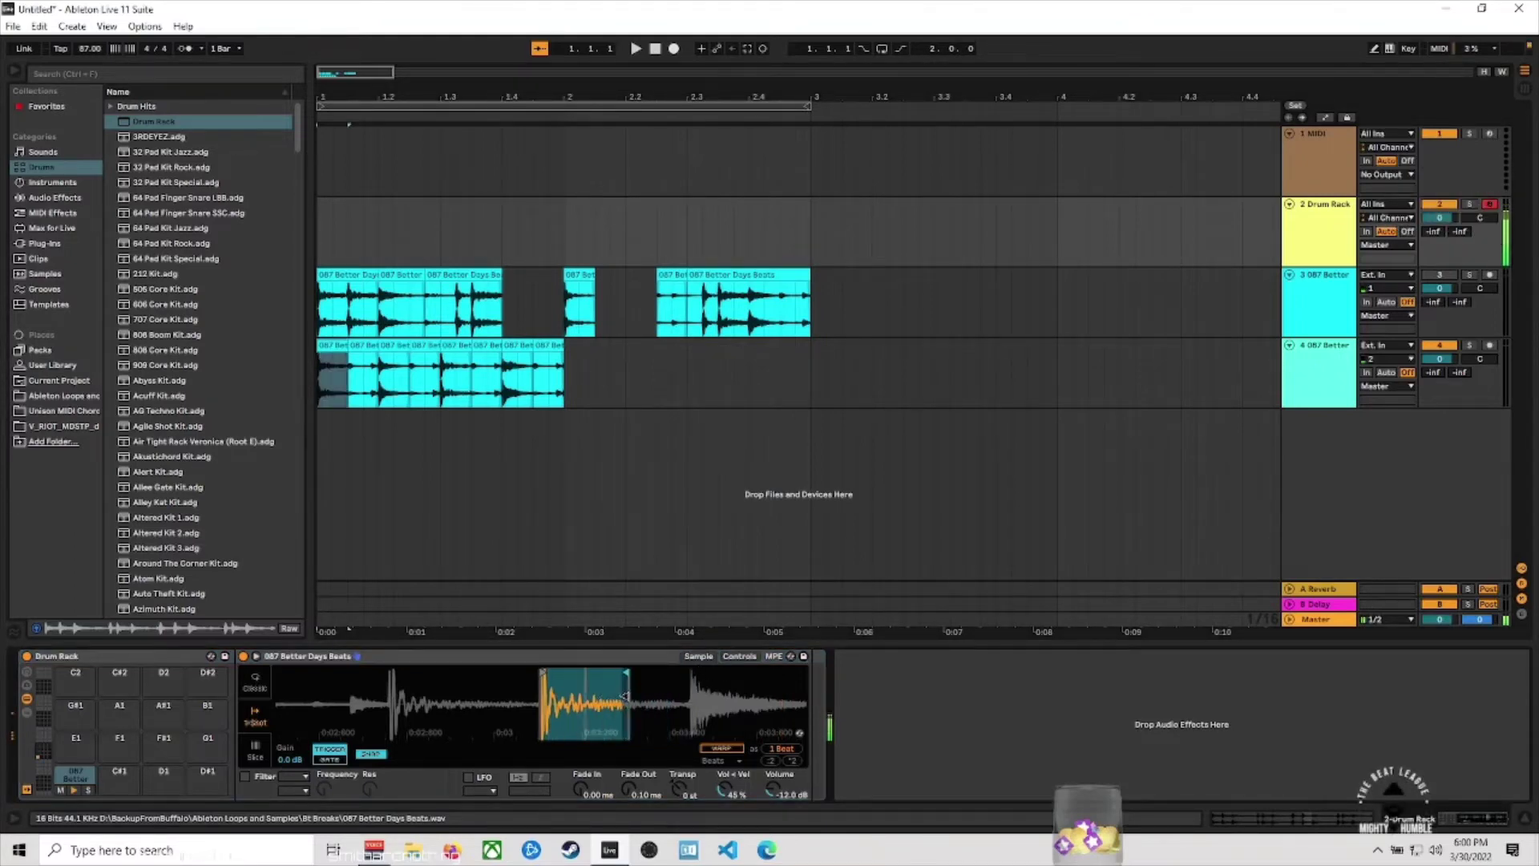
# Fill Drum Rack pads E1 to A#1 with more break slices, moving the E1 sample to D#1 and the F1 sample to D1.
pyautogui.moveTo(560, 370); pyautogui.dragTo(92, 755)
pyautogui.click(1300, 250)
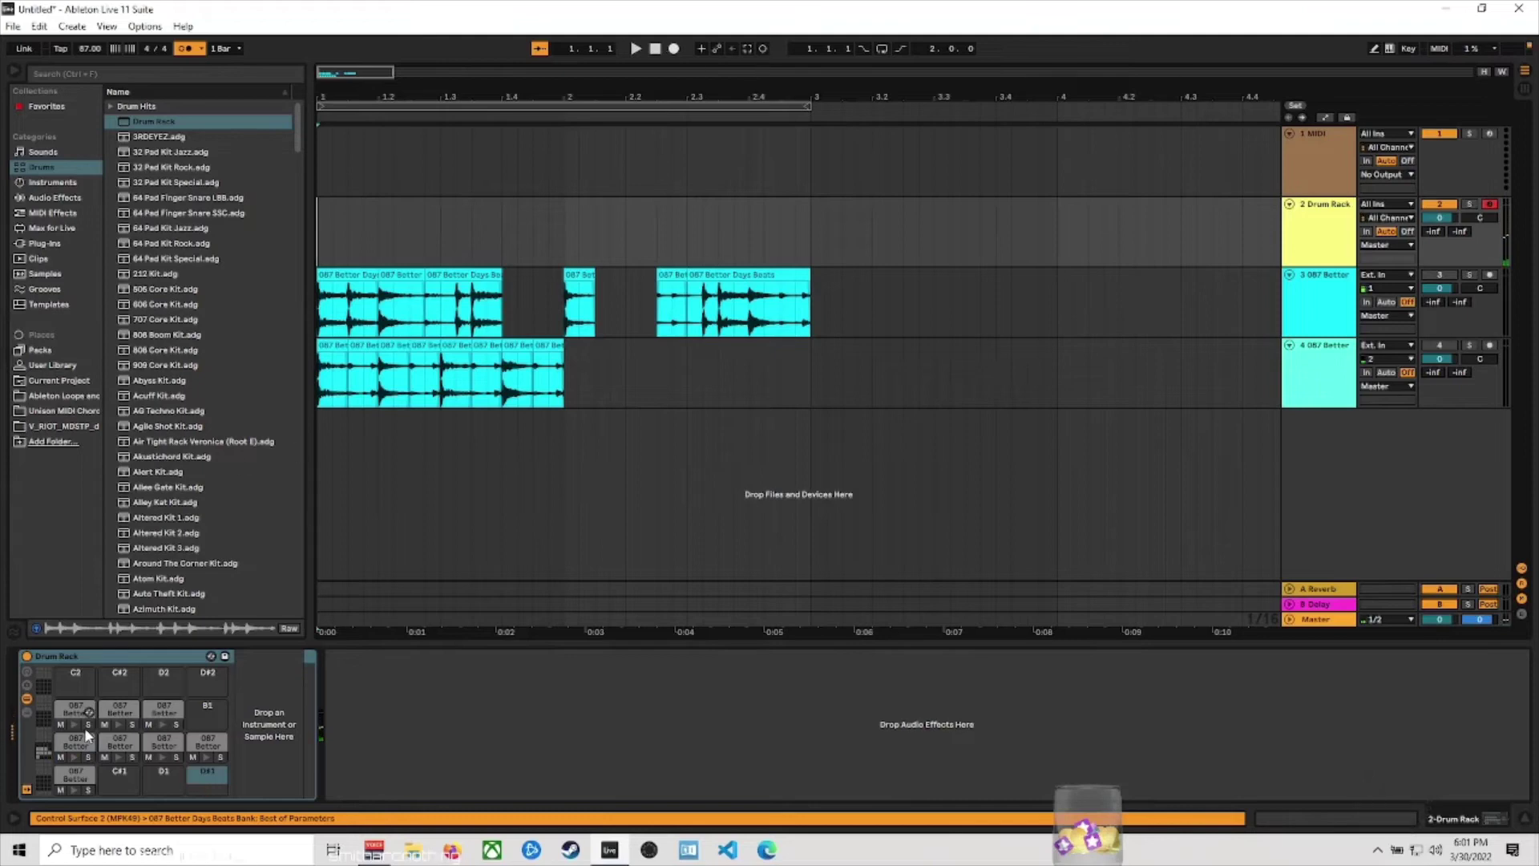
pyautogui.click(73, 752)
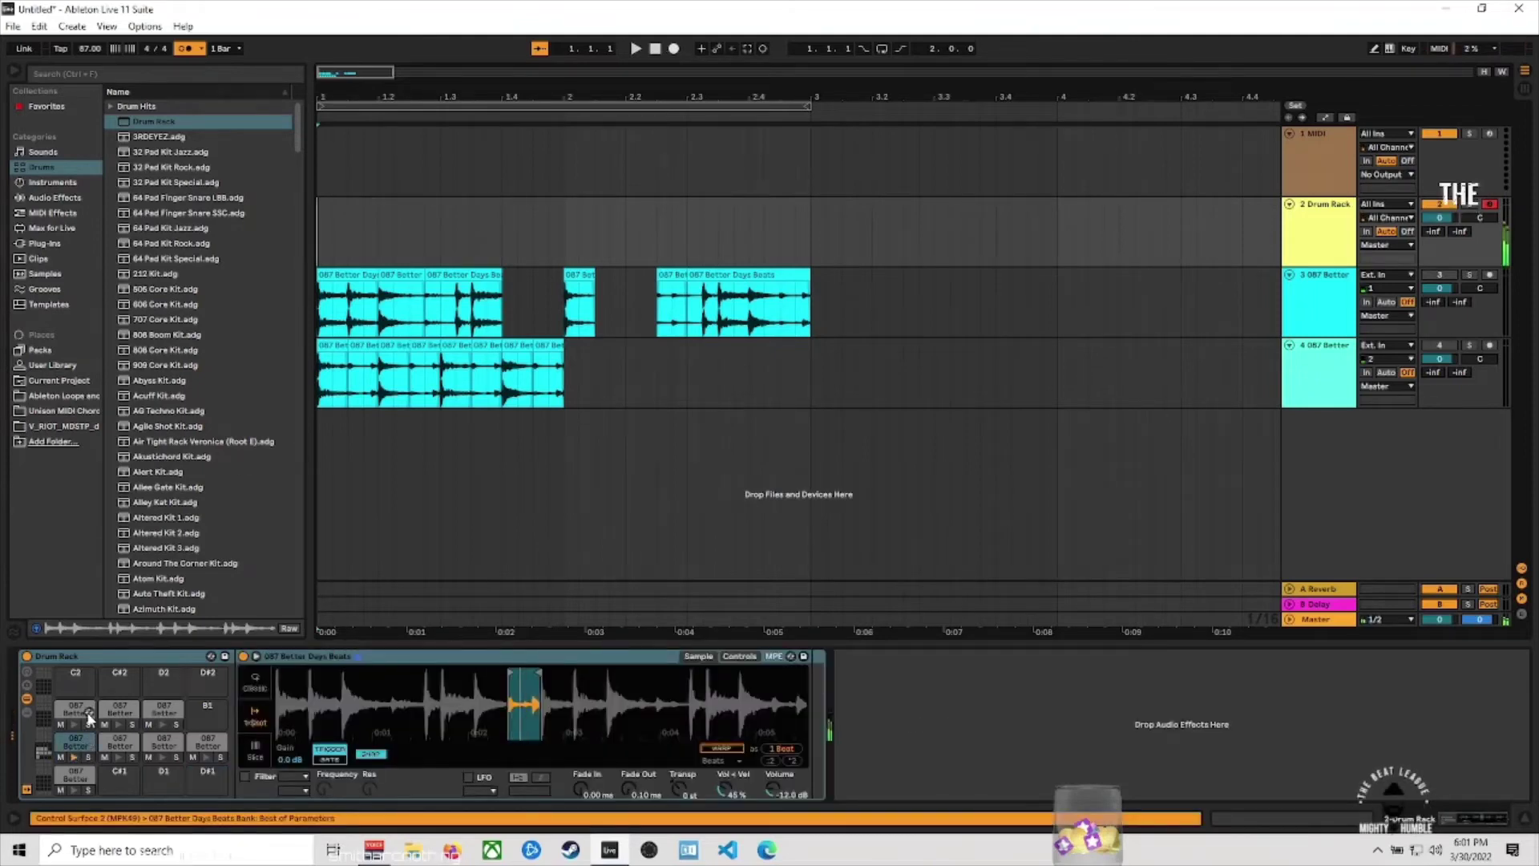
pyautogui.moveTo(79, 749); pyautogui.dragTo(208, 774)
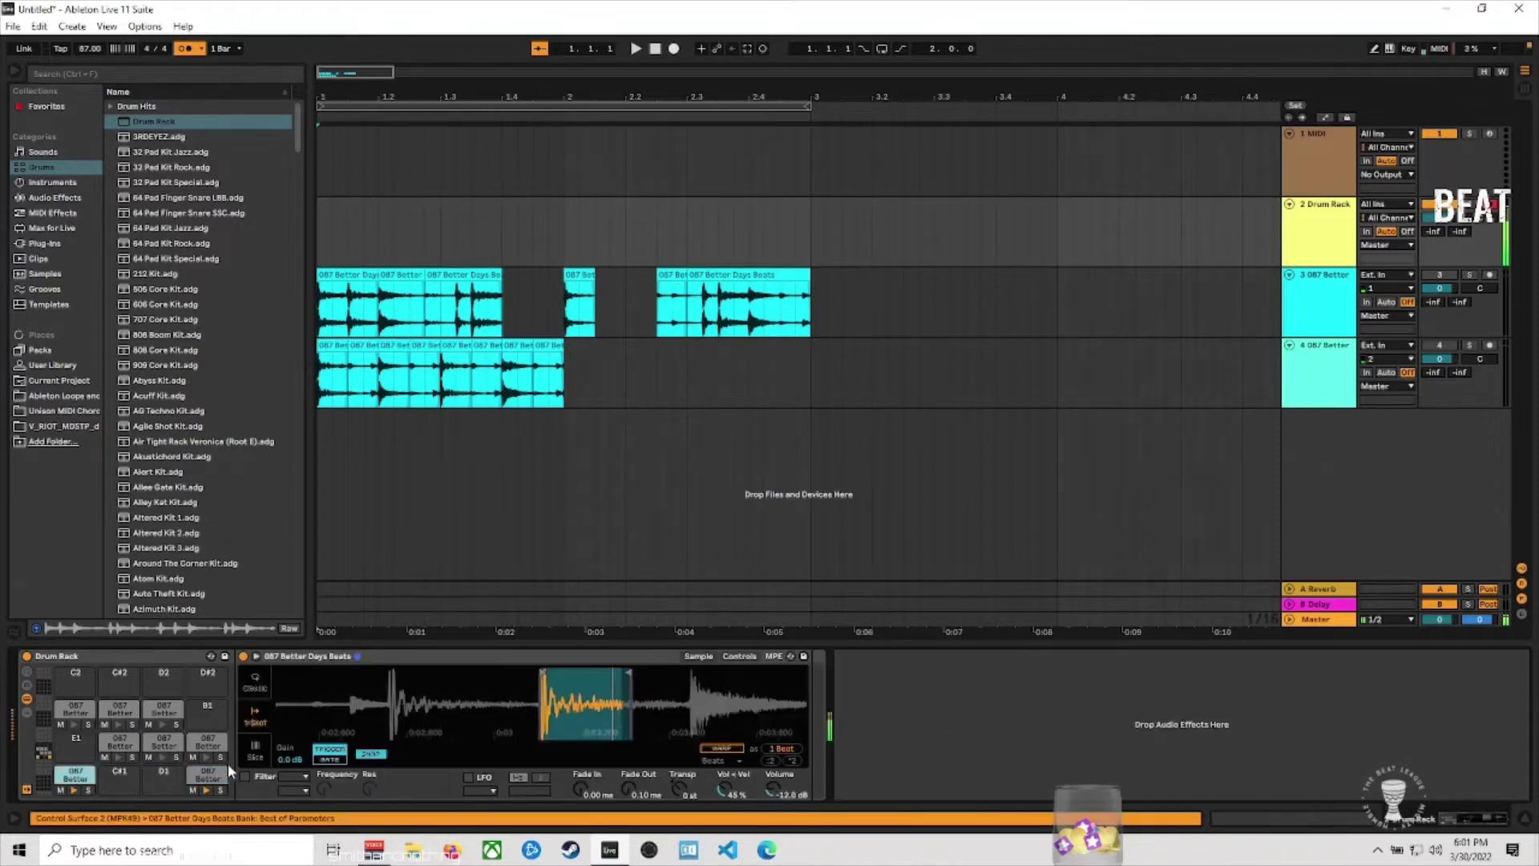
pyautogui.click(126, 757)
pyautogui.moveTo(127, 756); pyautogui.dragTo(165, 779)
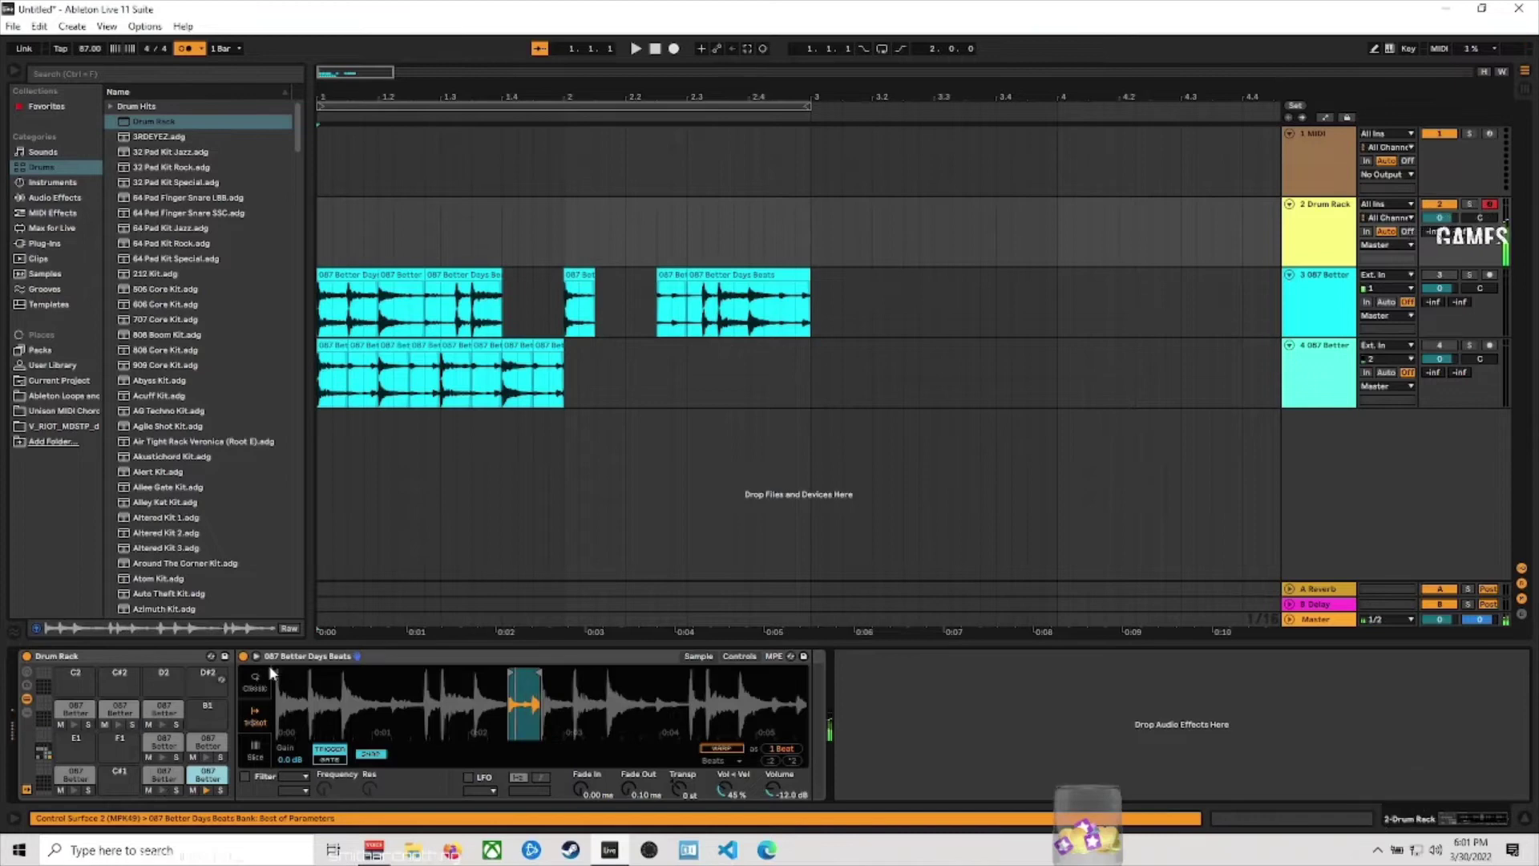
# Shorten the D#1 pad's sample by moving its end point ahead of the following hit.
pyautogui.moveTo(551, 680); pyautogui.dragTo(748, 675)
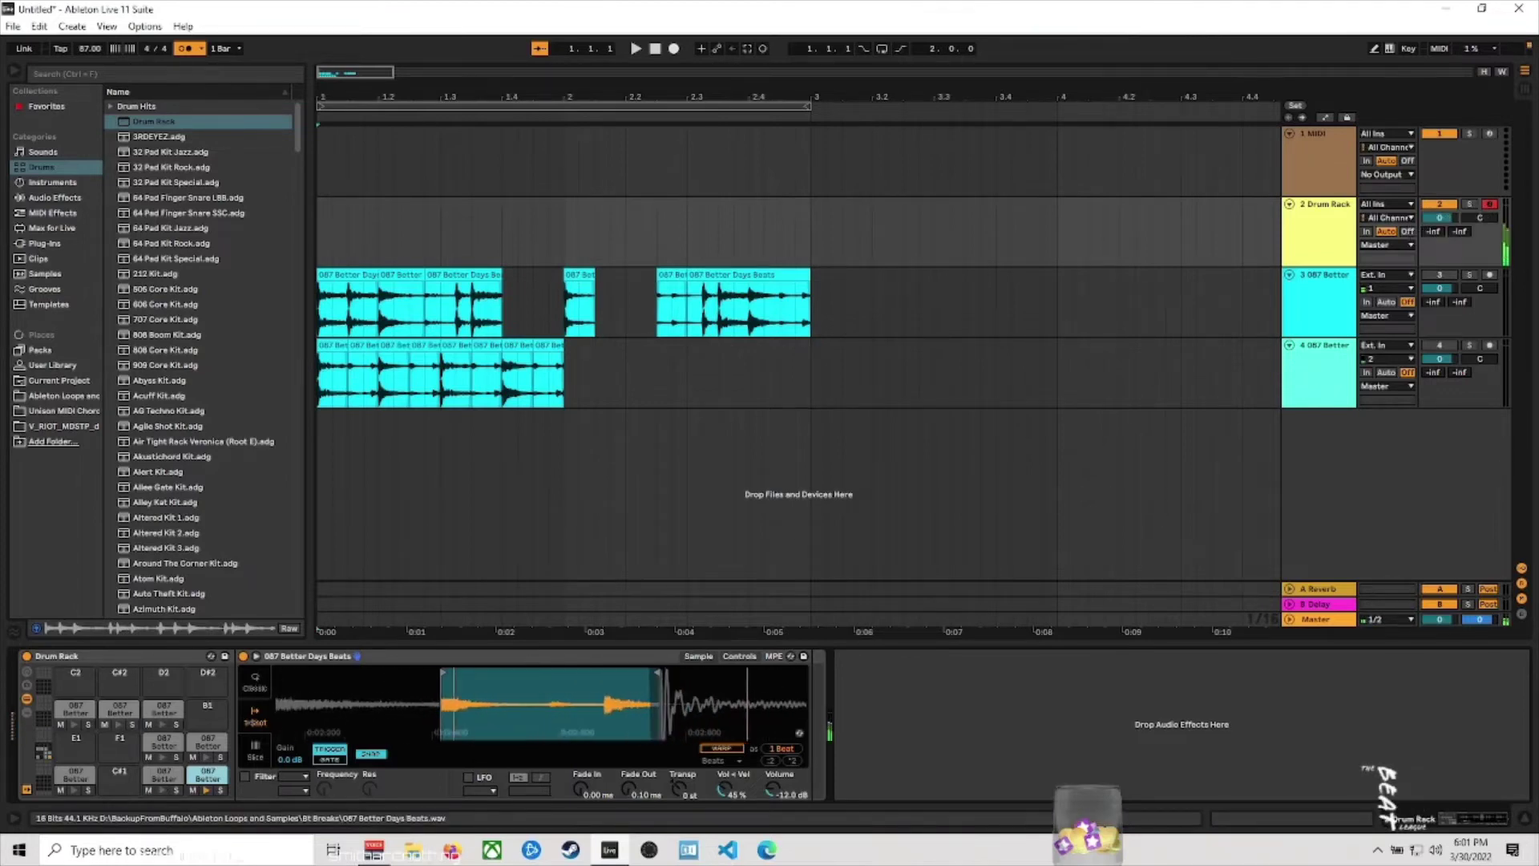
pyautogui.moveTo(656, 673); pyautogui.dragTo(597, 674)
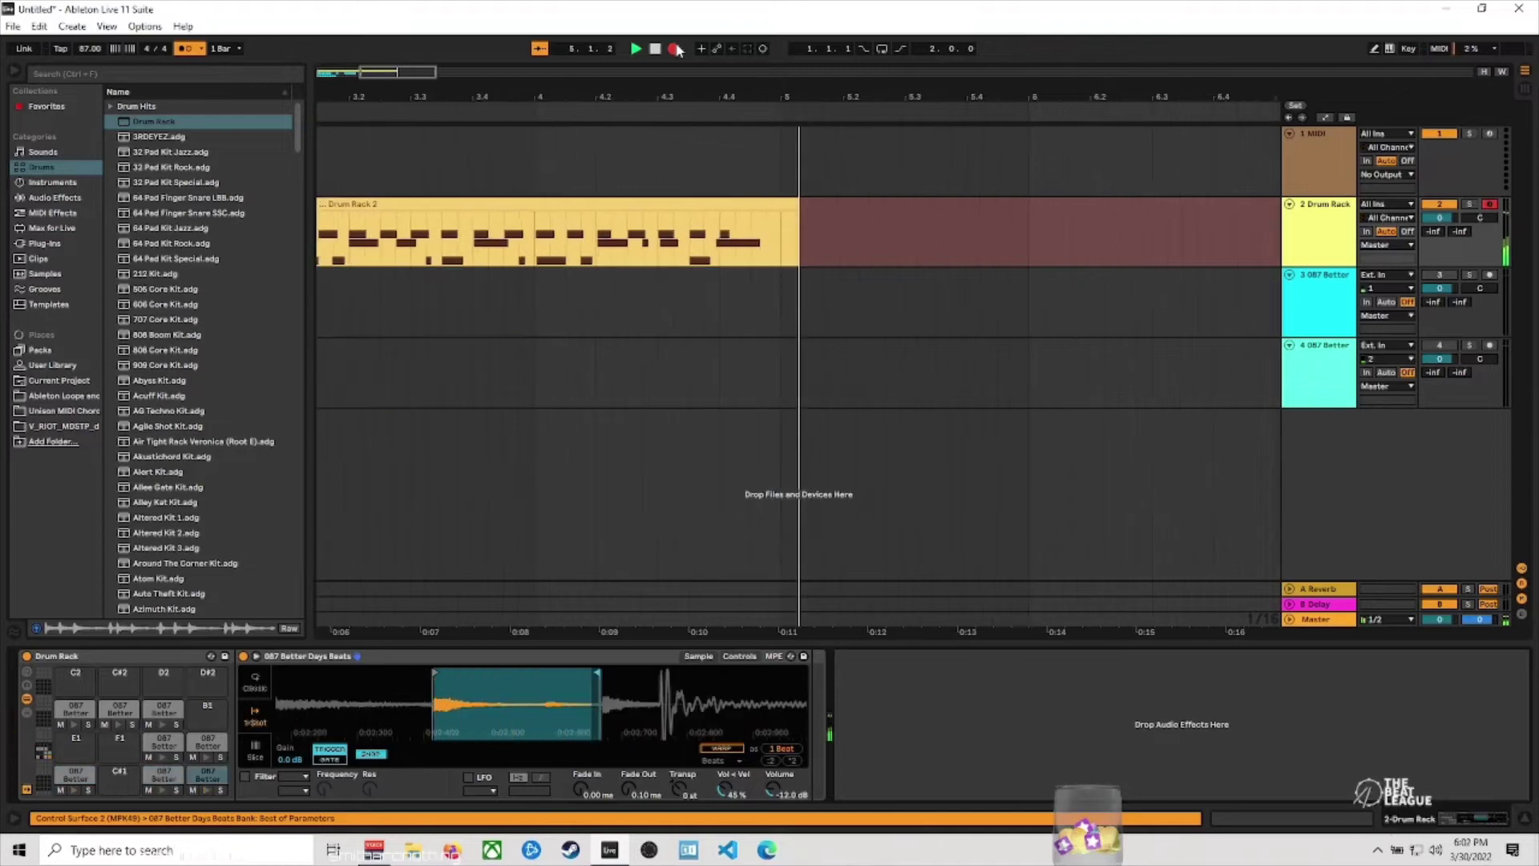
# Finish recording the drum pad performance on the Drum Rack track and open the recorded clip's notes.
pyautogui.click(675, 49)
pyautogui.moveTo(527, 87); pyautogui.dragTo(564, 16)
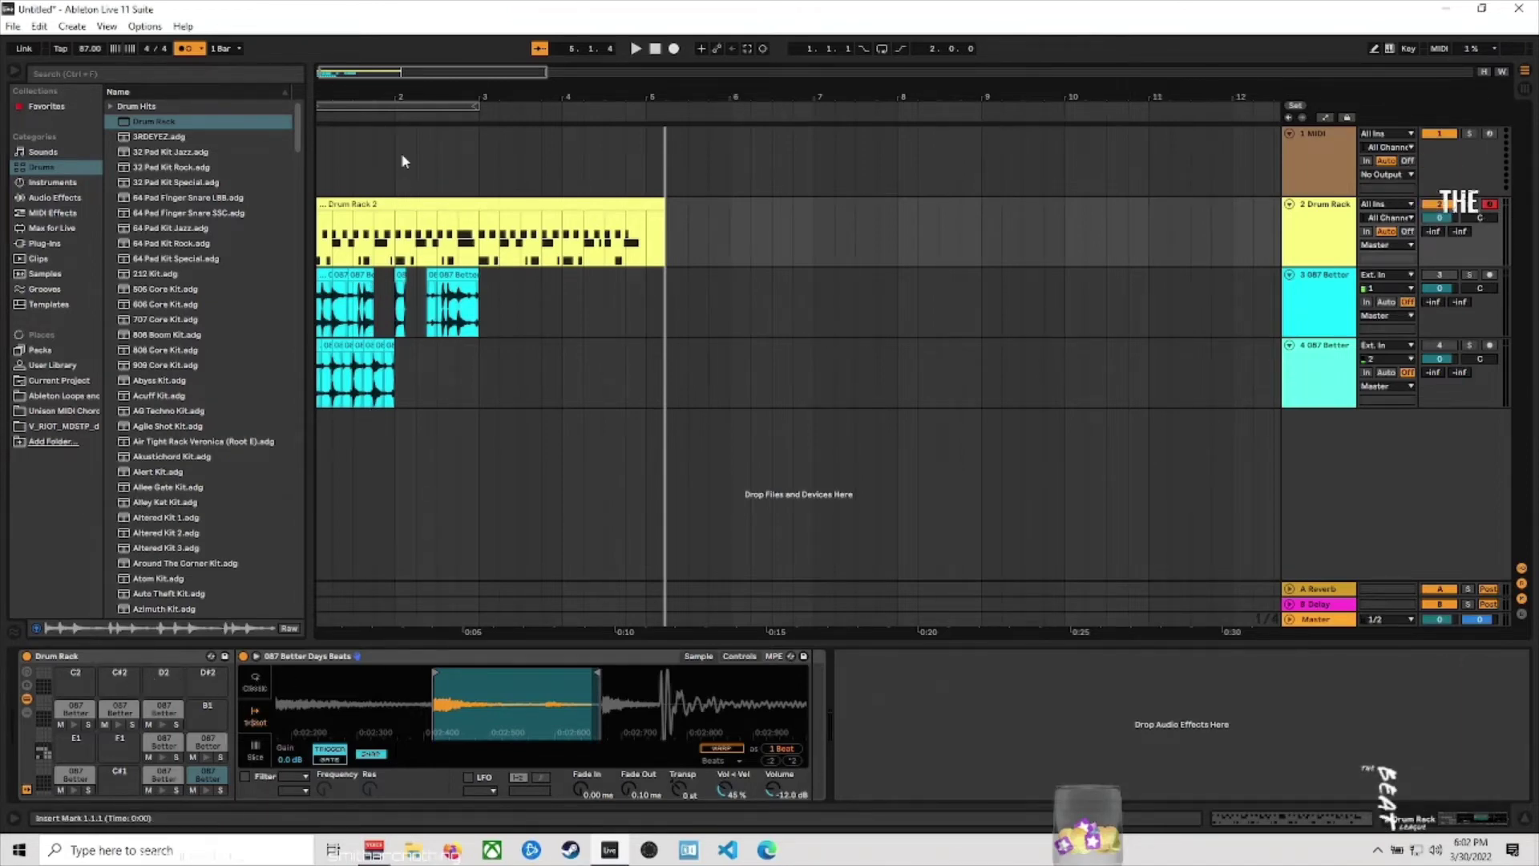
pyautogui.moveTo(431, 96); pyautogui.dragTo(436, 117)
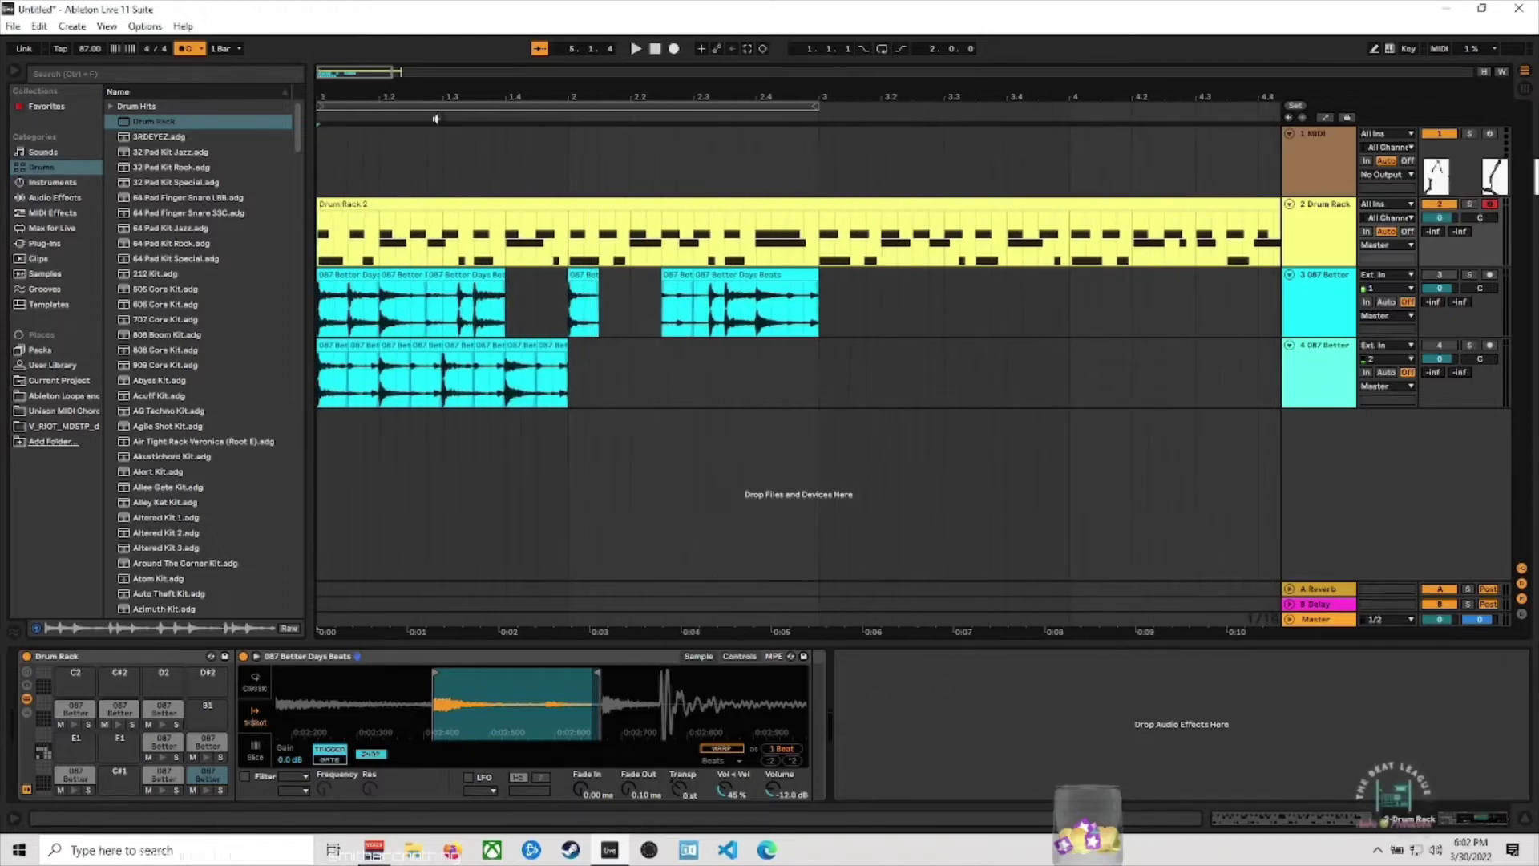
pyautogui.doubleClick(492, 206)
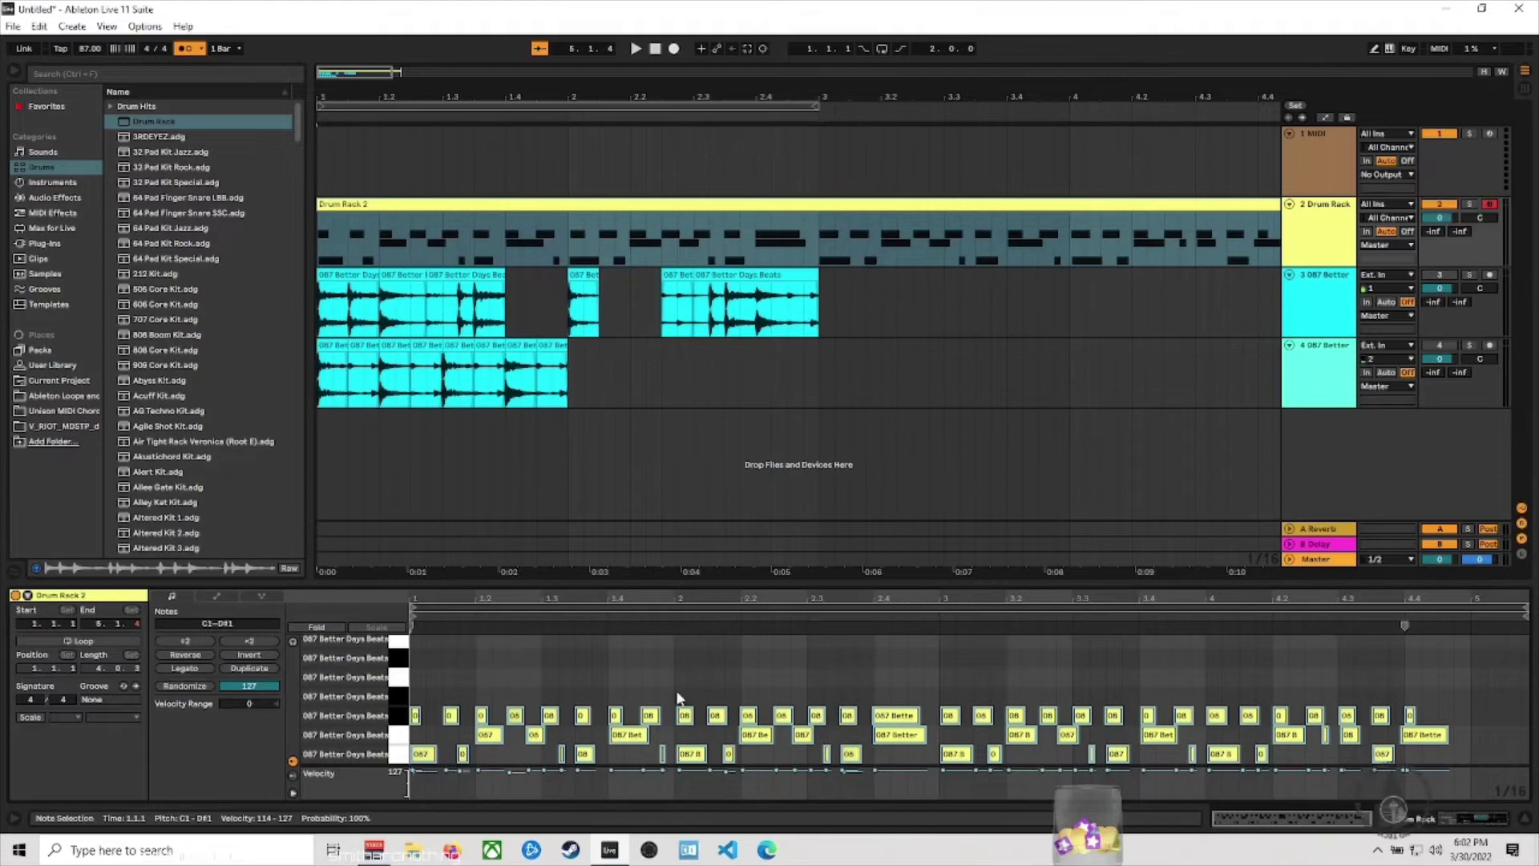
pyautogui.click(1373, 49)
pyautogui.click(1373, 49)
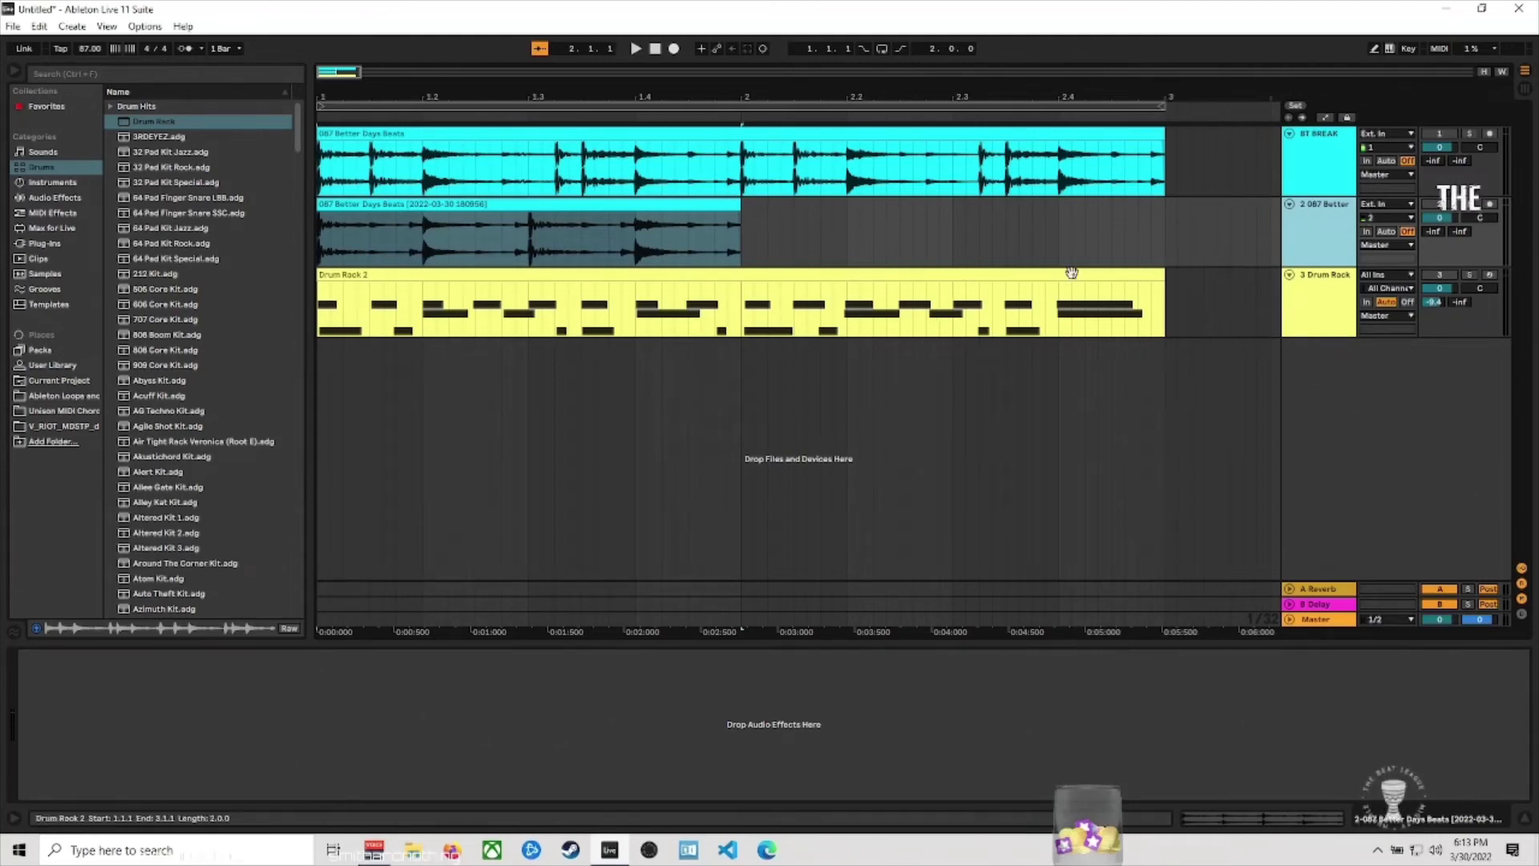
# Solo track 2, play its consolidated one-bar break and unsolo the track.
pyautogui.click(577, 132)
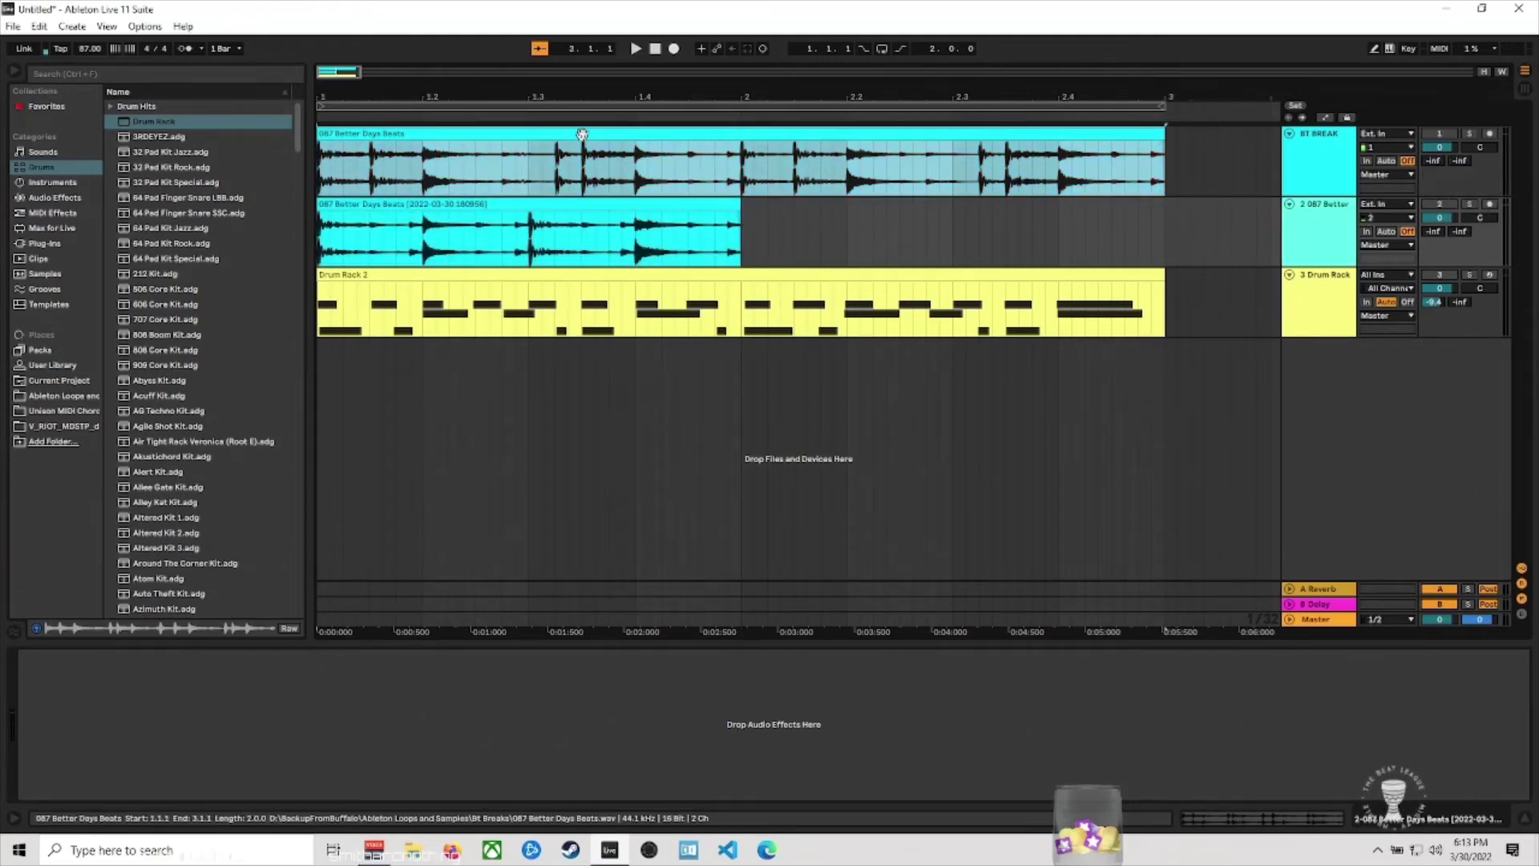
pyautogui.click(474, 204)
pyautogui.click(1467, 204)
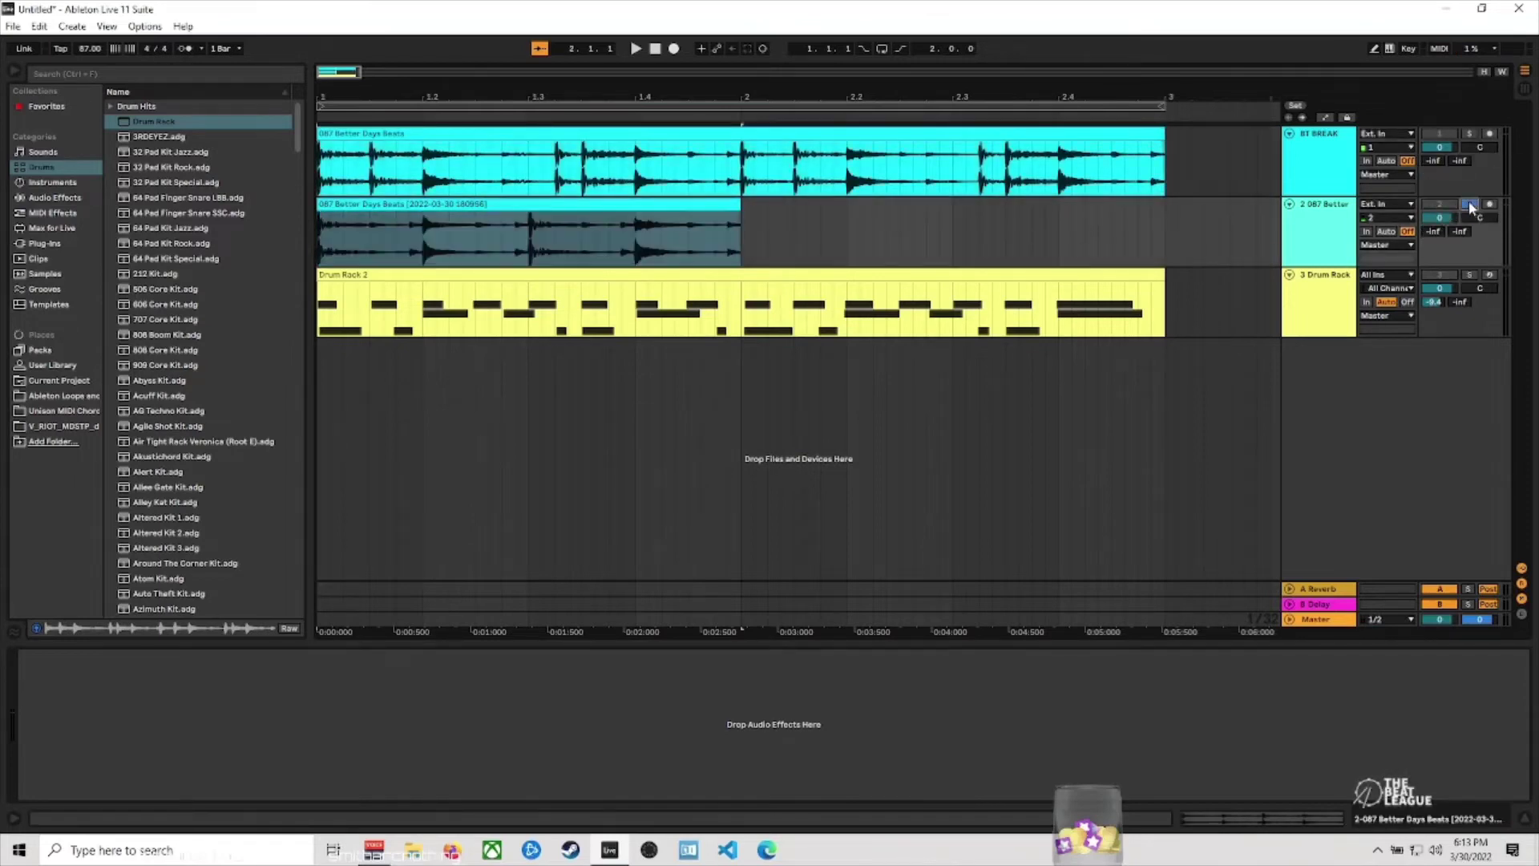
pyautogui.press('space')
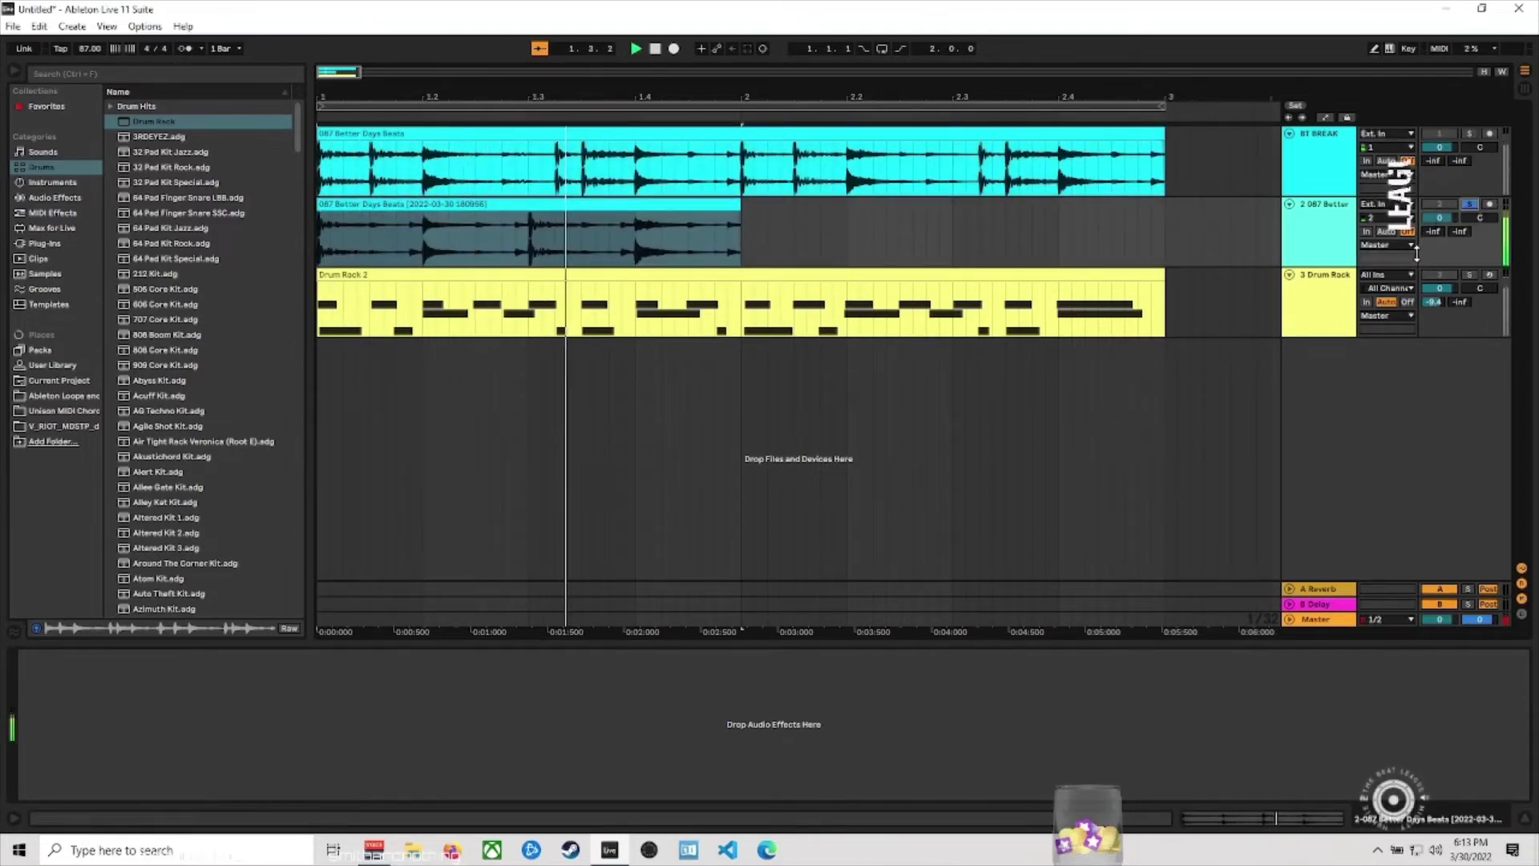
pyautogui.click(1469, 204)
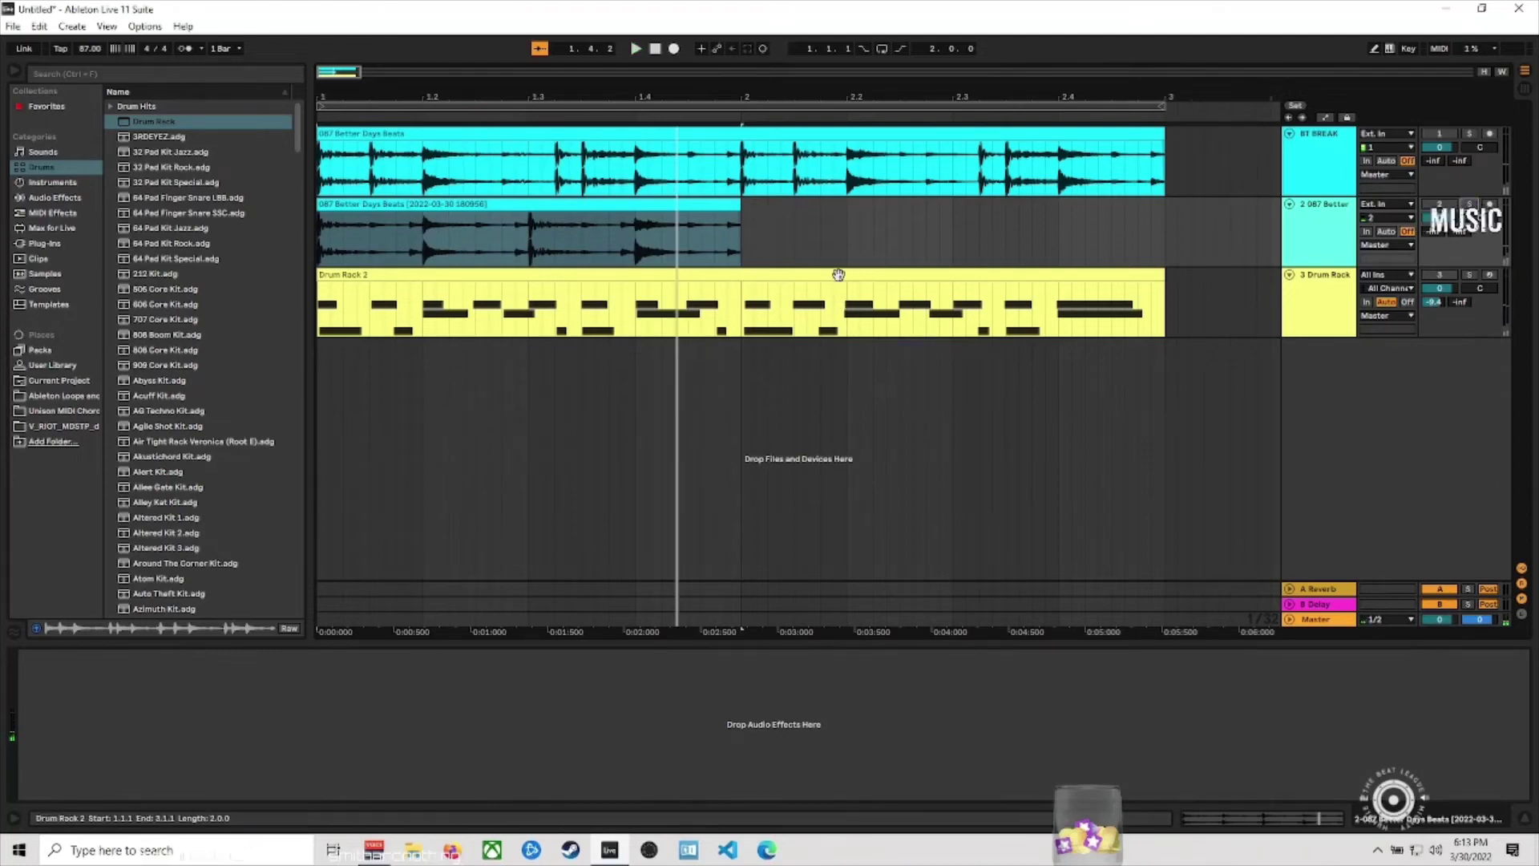
# Solo the Drum Rack track, play its two-bar MIDI clip, stop playback and unsolo the track.
pyautogui.click(831, 324)
pyautogui.click(1467, 274)
pyautogui.press('space')
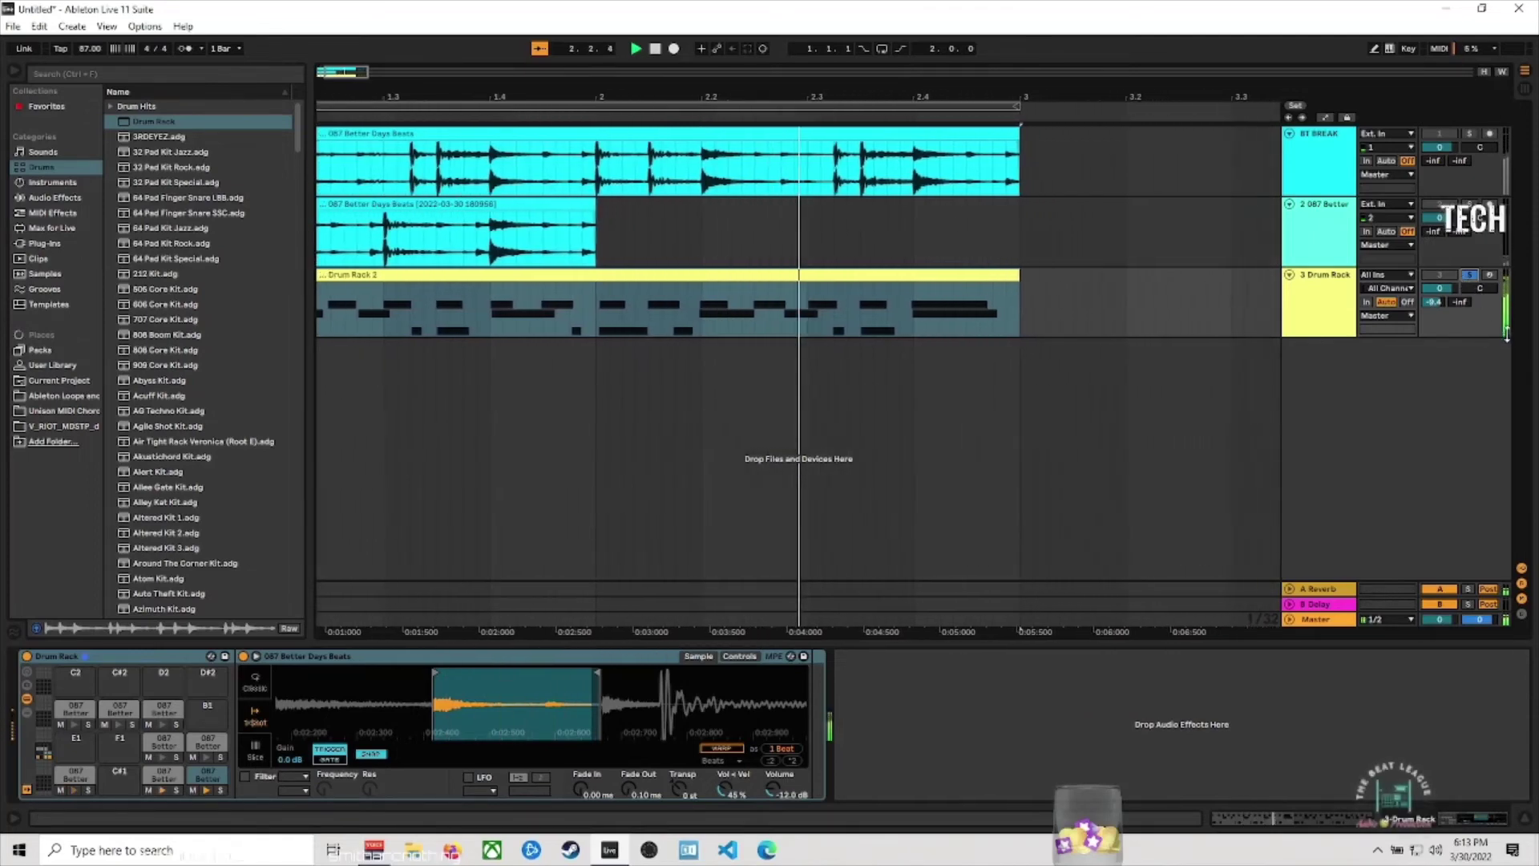
pyautogui.press('space')
pyautogui.click(1469, 274)
pyautogui.moveTo(592, 99); pyautogui.dragTo(587, 58)
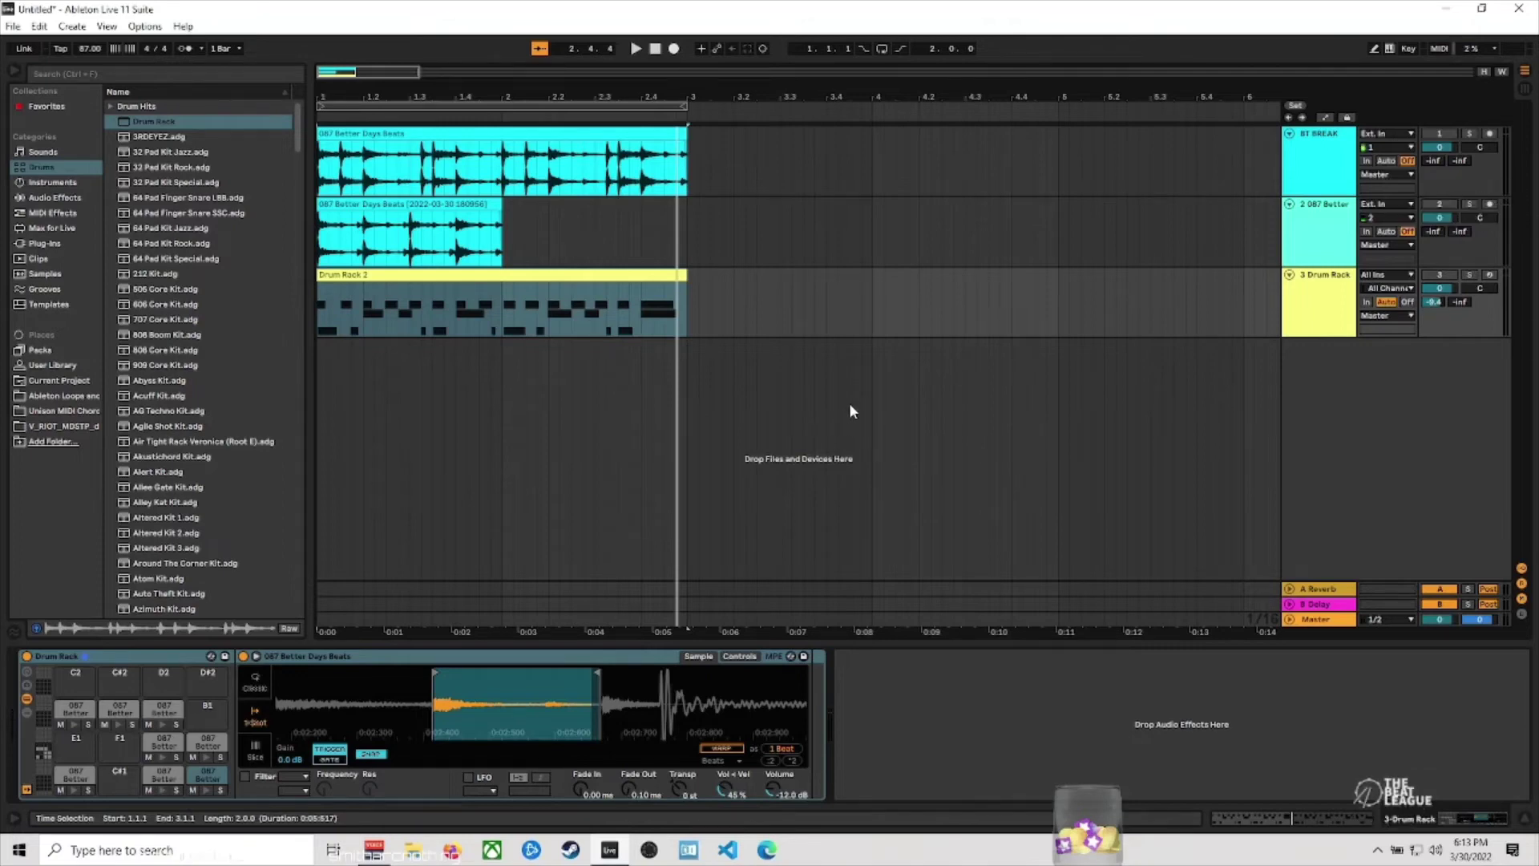
# Slice the BT BREAK clip to a new MIDI track by transient with the Built-in preset and preserve warped timing switched off.
pyautogui.rightClick(416, 134)
pyautogui.click(815, 265)
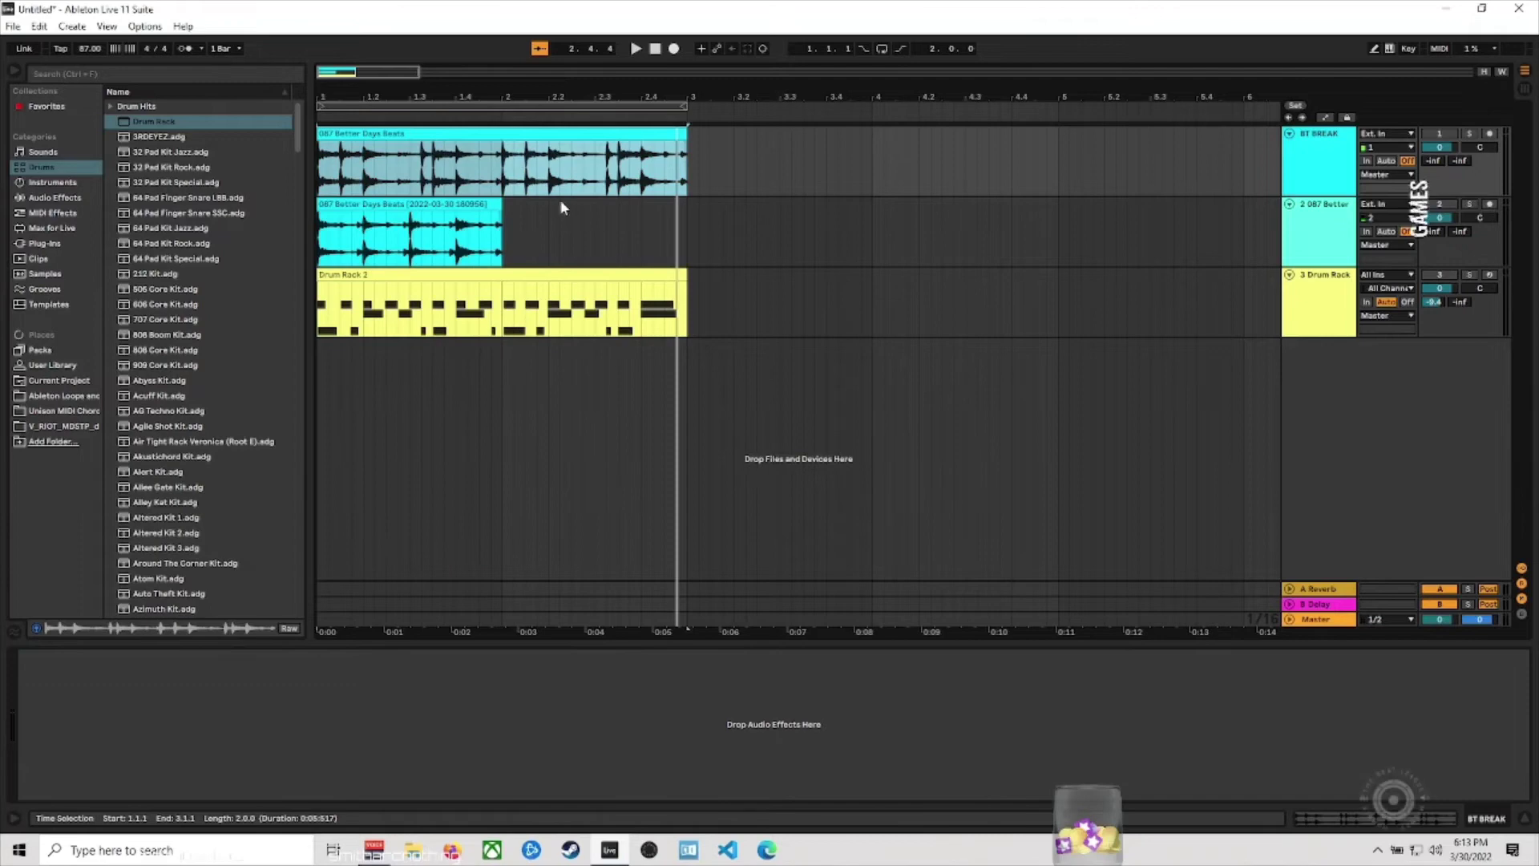
pyautogui.rightClick(505, 138)
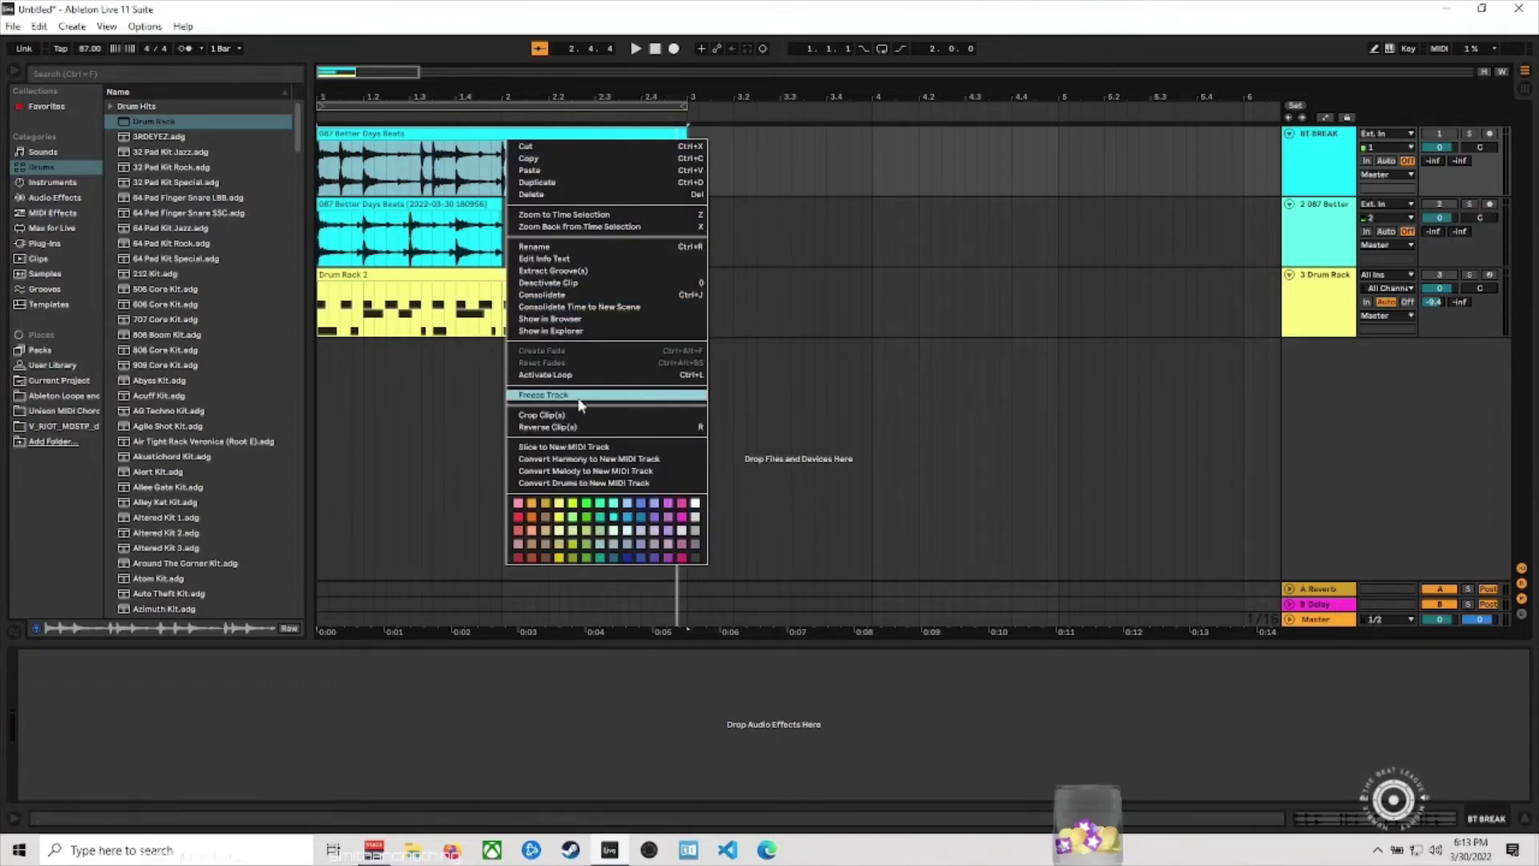
pyautogui.click(574, 447)
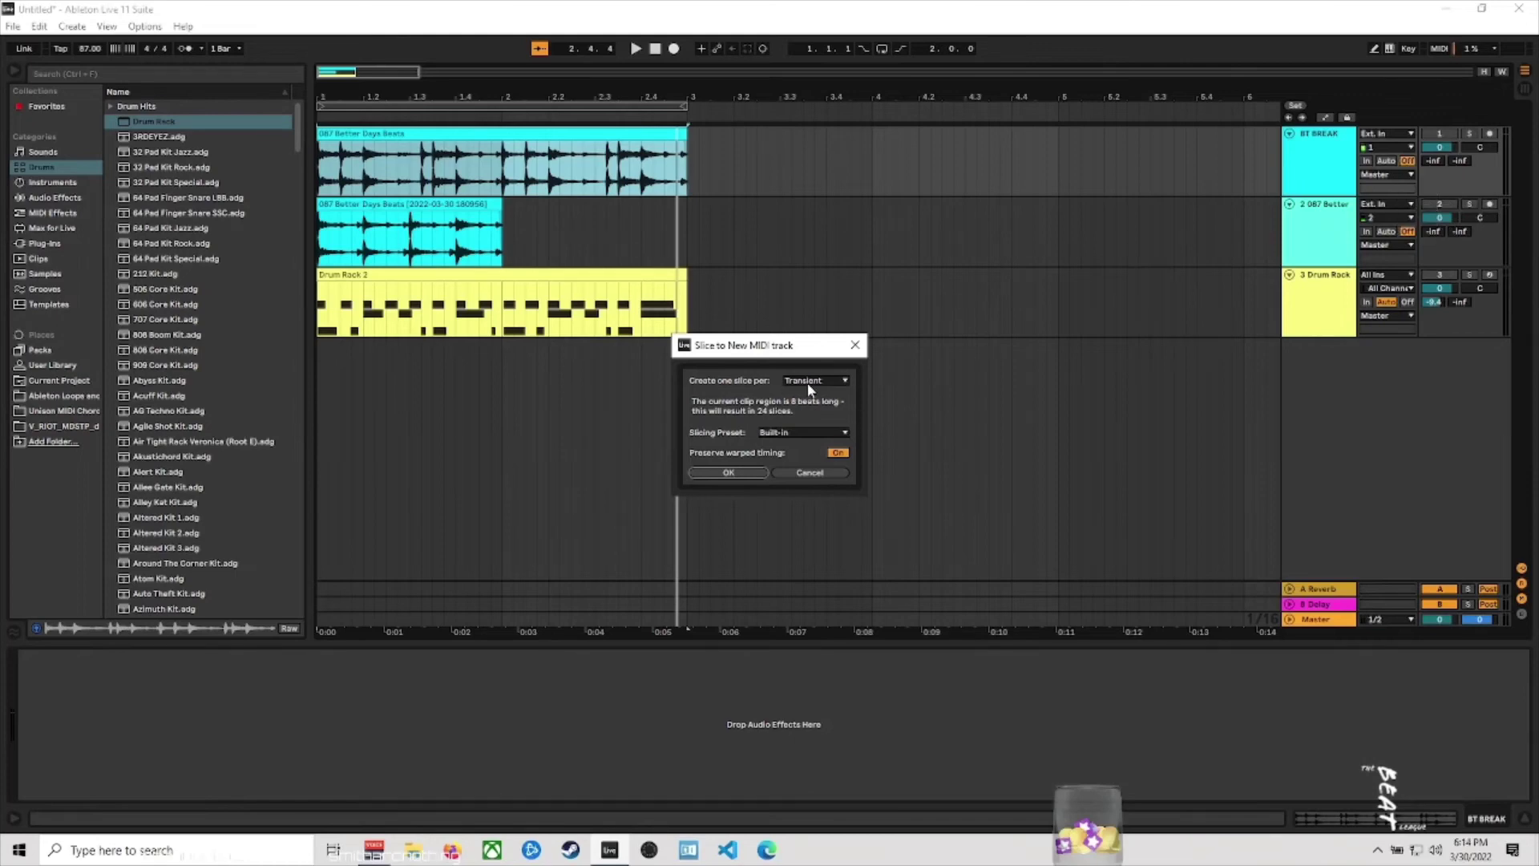
pyautogui.click(835, 453)
pyautogui.click(731, 474)
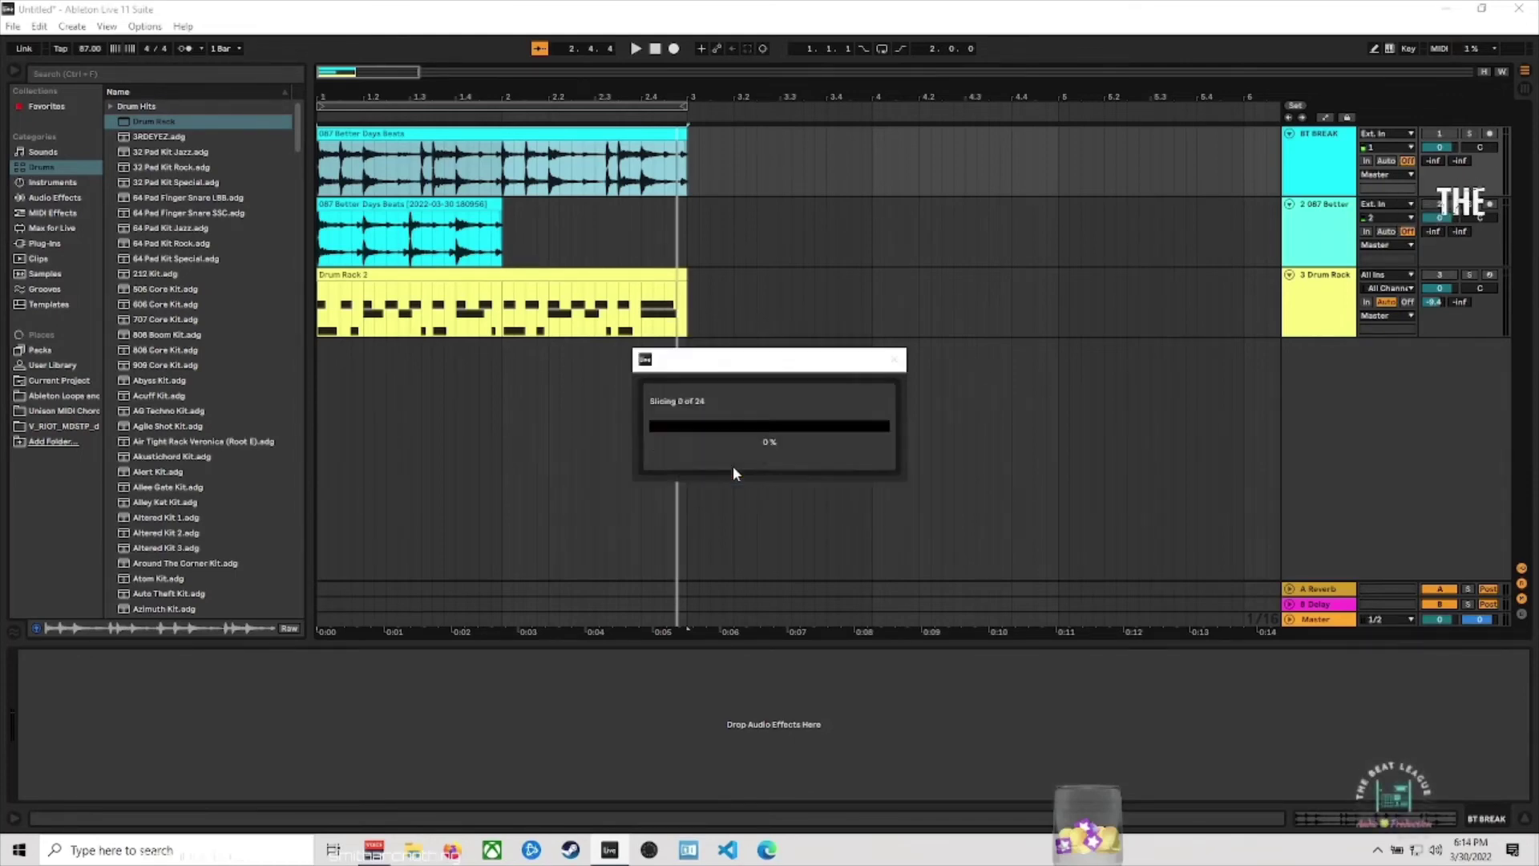
pyautogui.click(1289, 203)
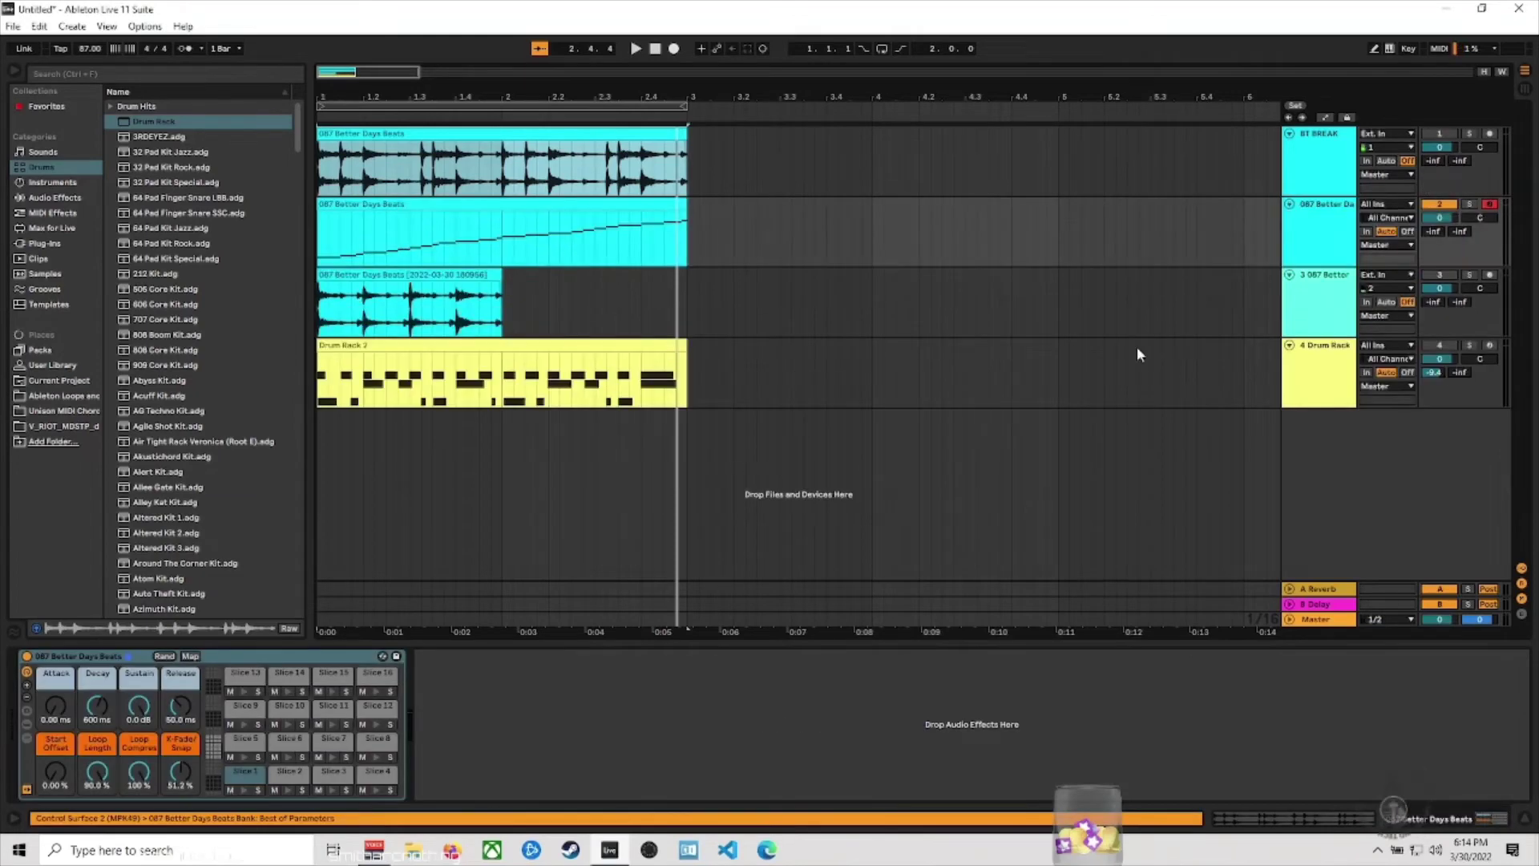
# Remove the generated MIDI clip from the sliced break track and record a new pad performance there from 1.1.1 with the metronome on.
pyautogui.click(462, 218)
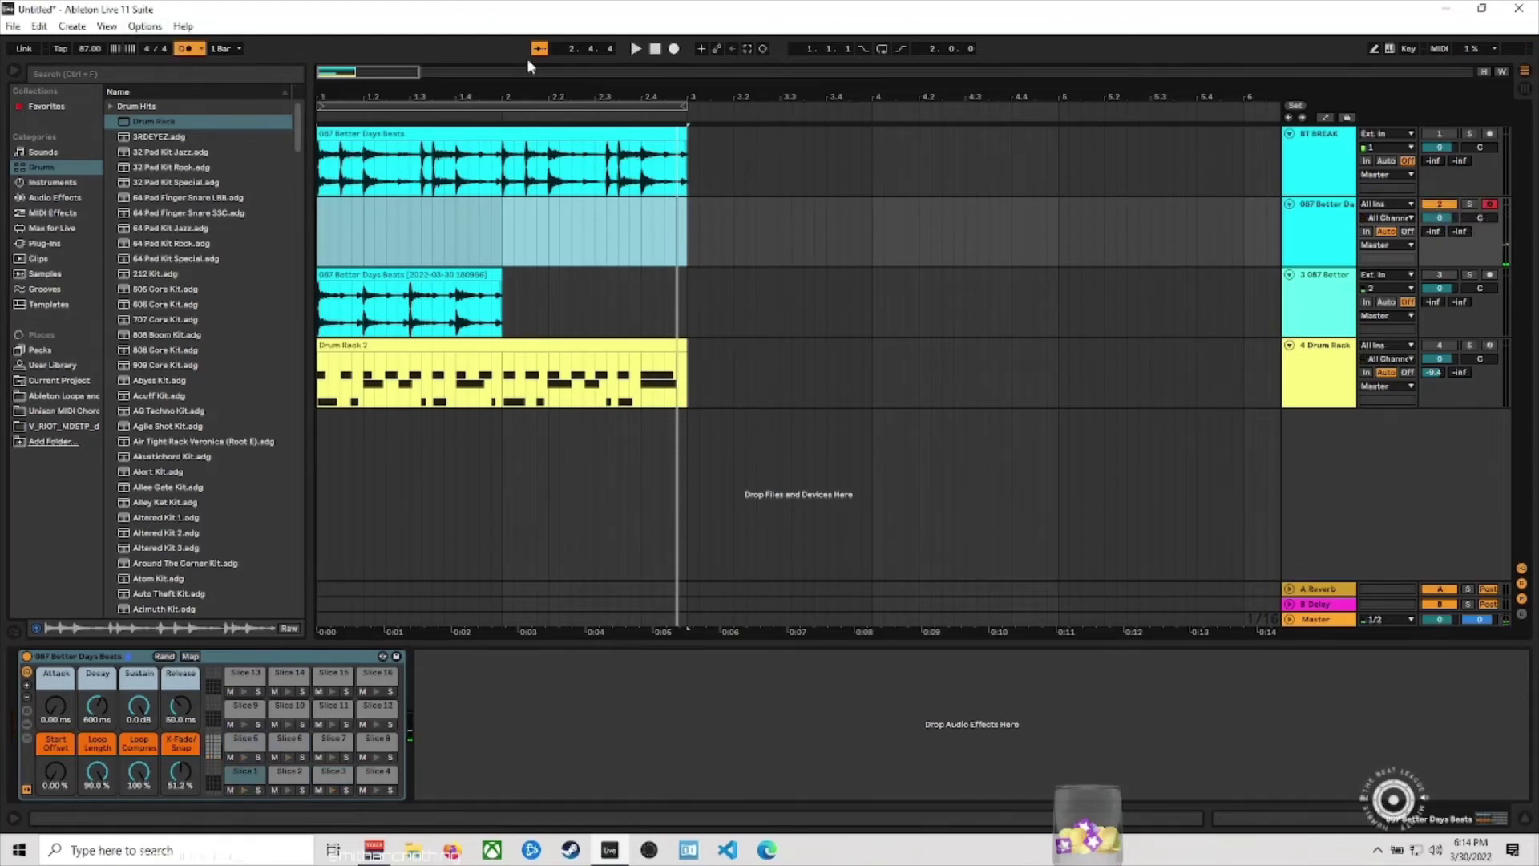
pyautogui.click(654, 49)
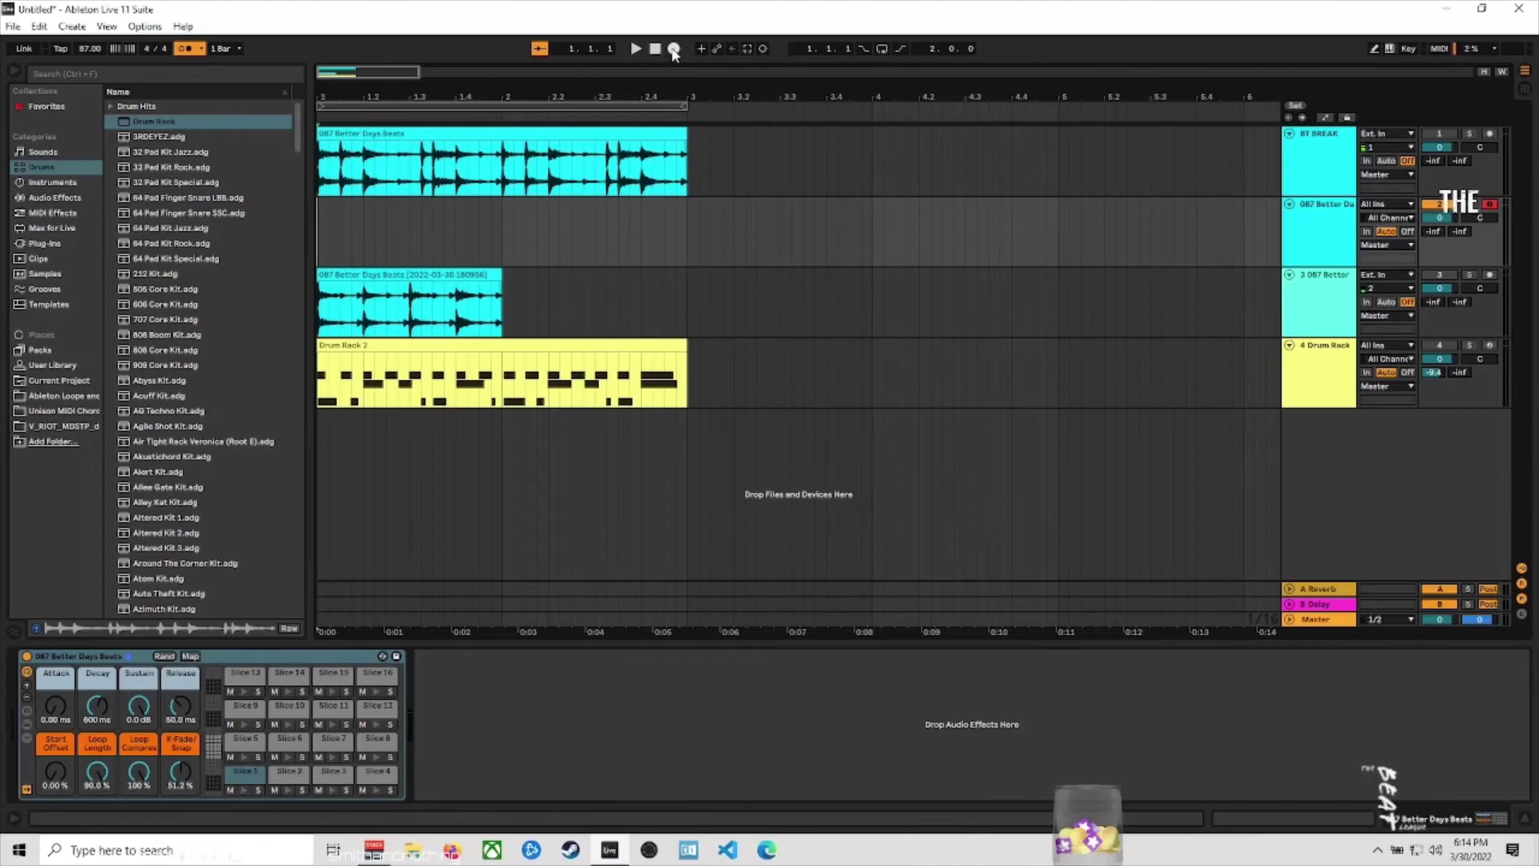
pyautogui.click(673, 49)
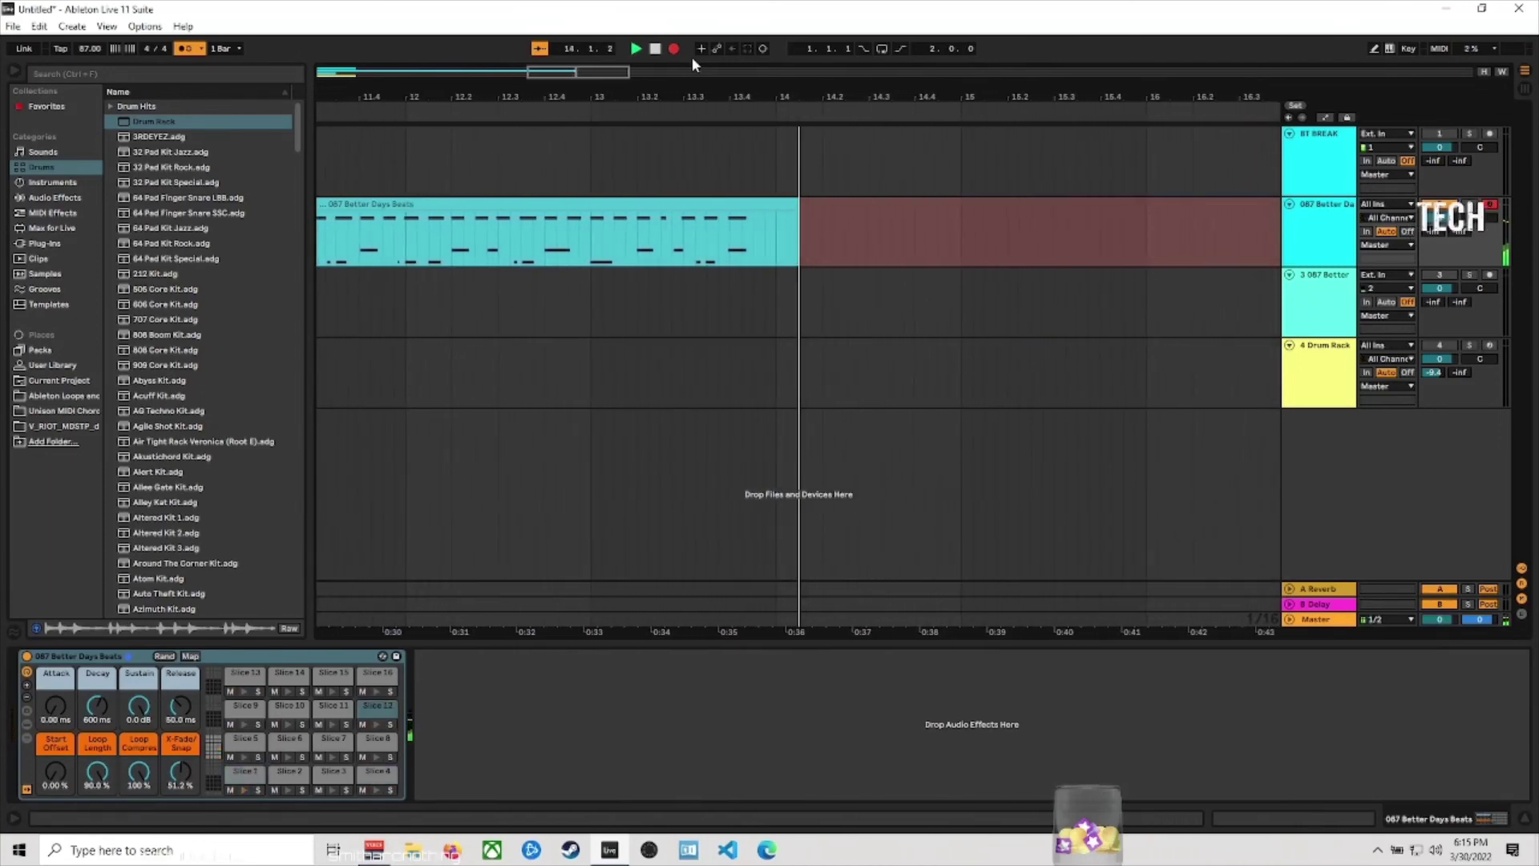
pyautogui.press('space')
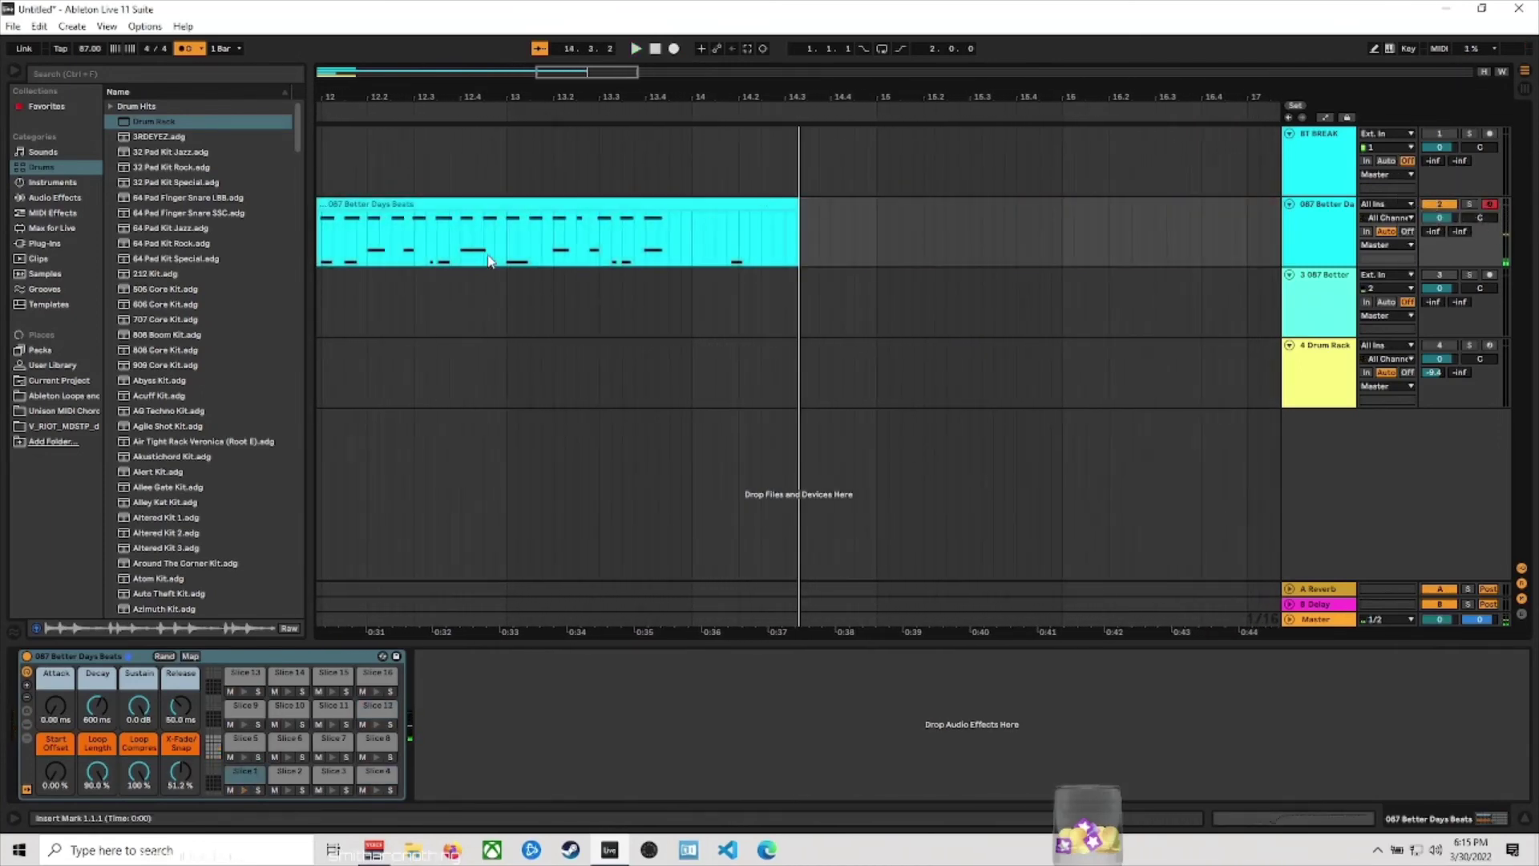
# Show the Slice 1 pad's sample, and shorten the newly recorded MIDI clip to two bars so it ends at bar 3.
pyautogui.click(241, 774)
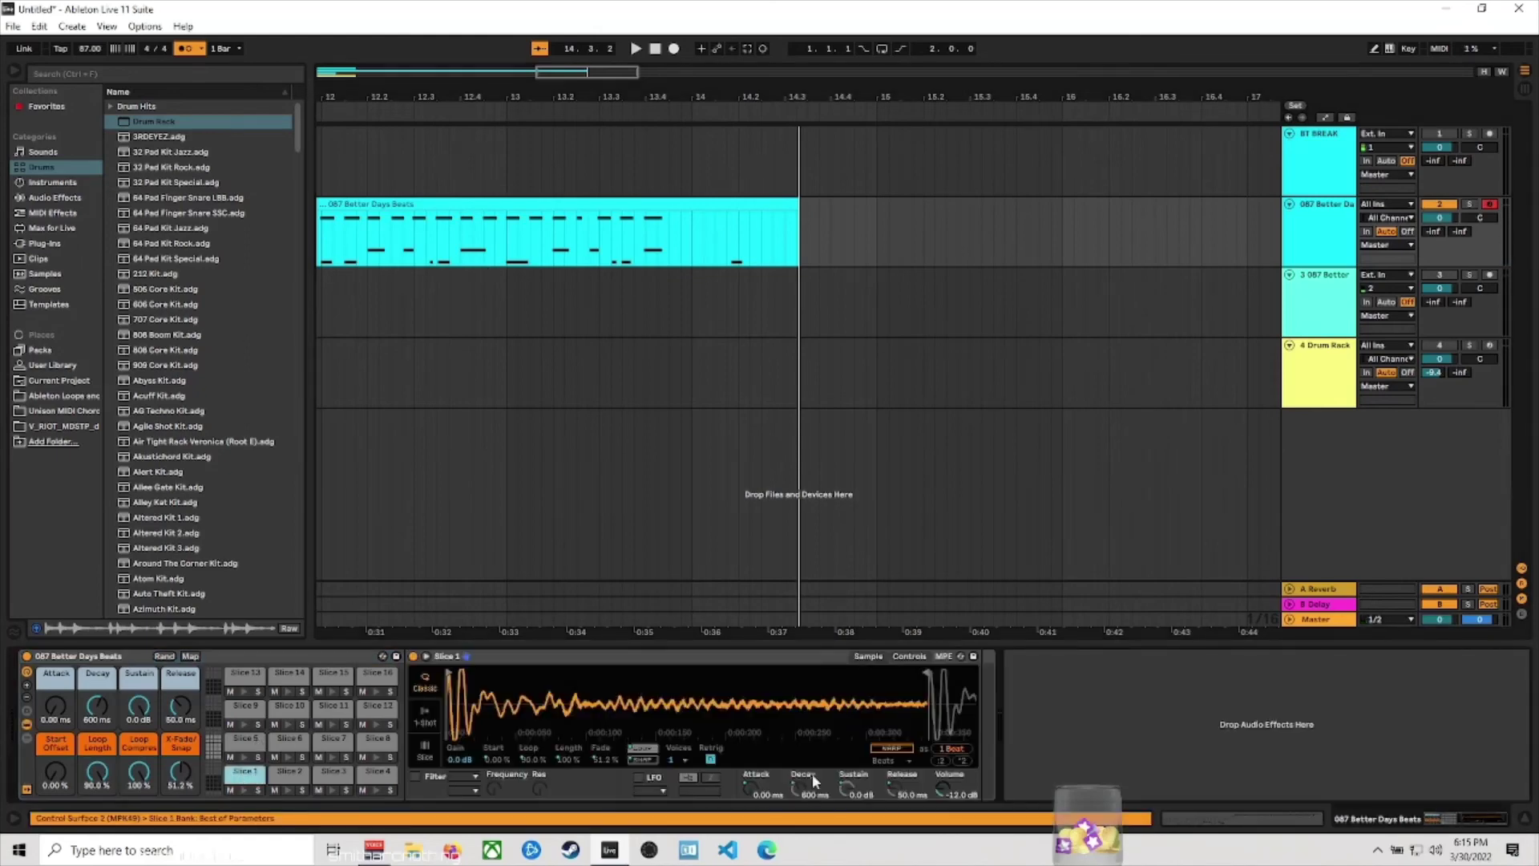
pyautogui.moveTo(924, 673)
pyautogui.mouseDown()
pyautogui.moveTo(609, 689)
pyautogui.moveTo(899, 690)
pyautogui.moveTo(788, 691)
pyautogui.mouseUp()
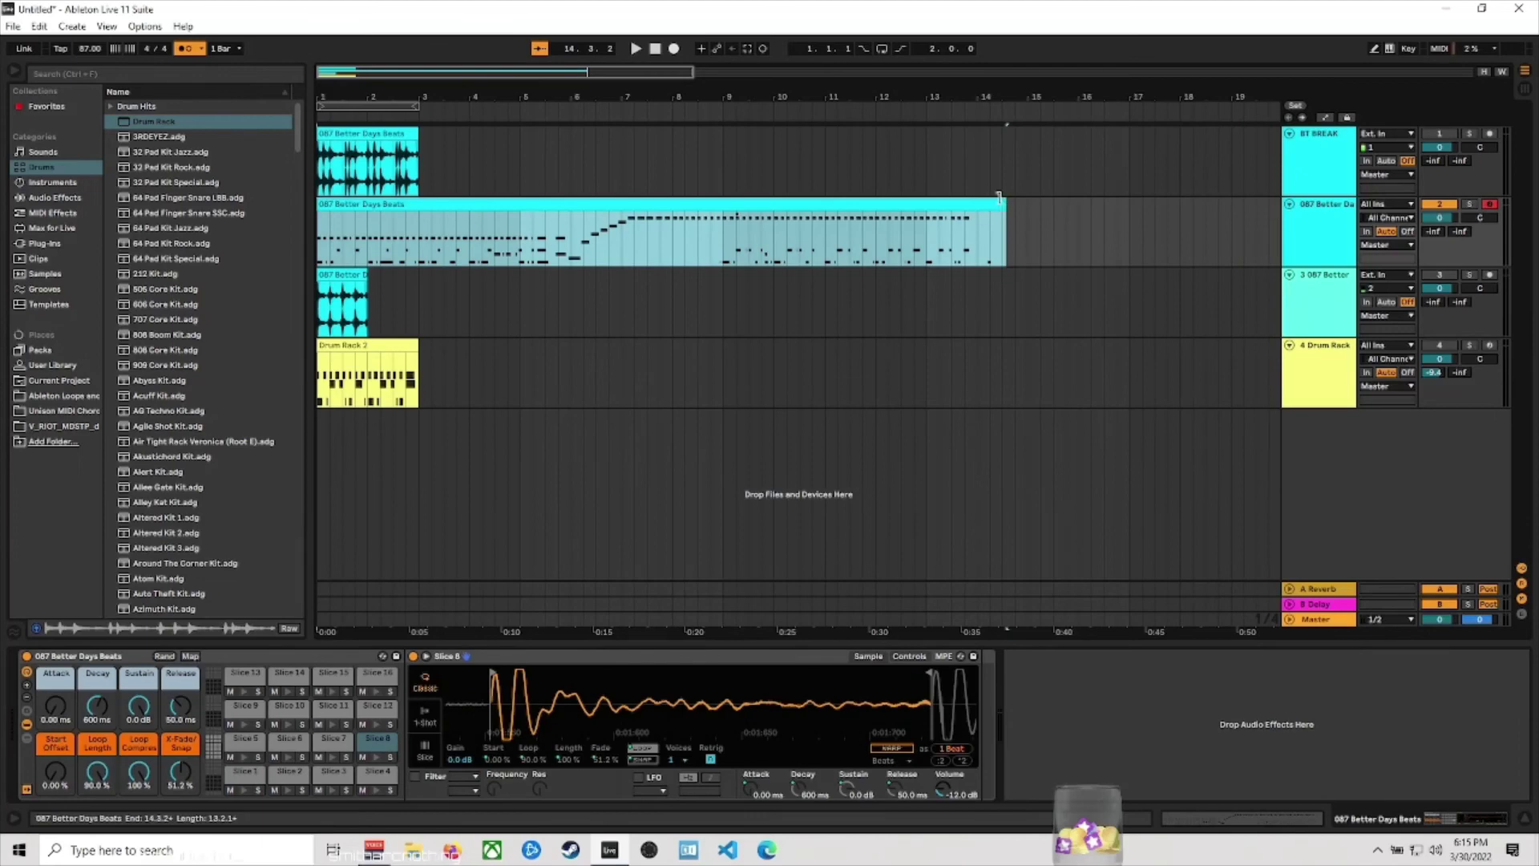
pyautogui.moveTo(1007, 253); pyautogui.dragTo(419, 284)
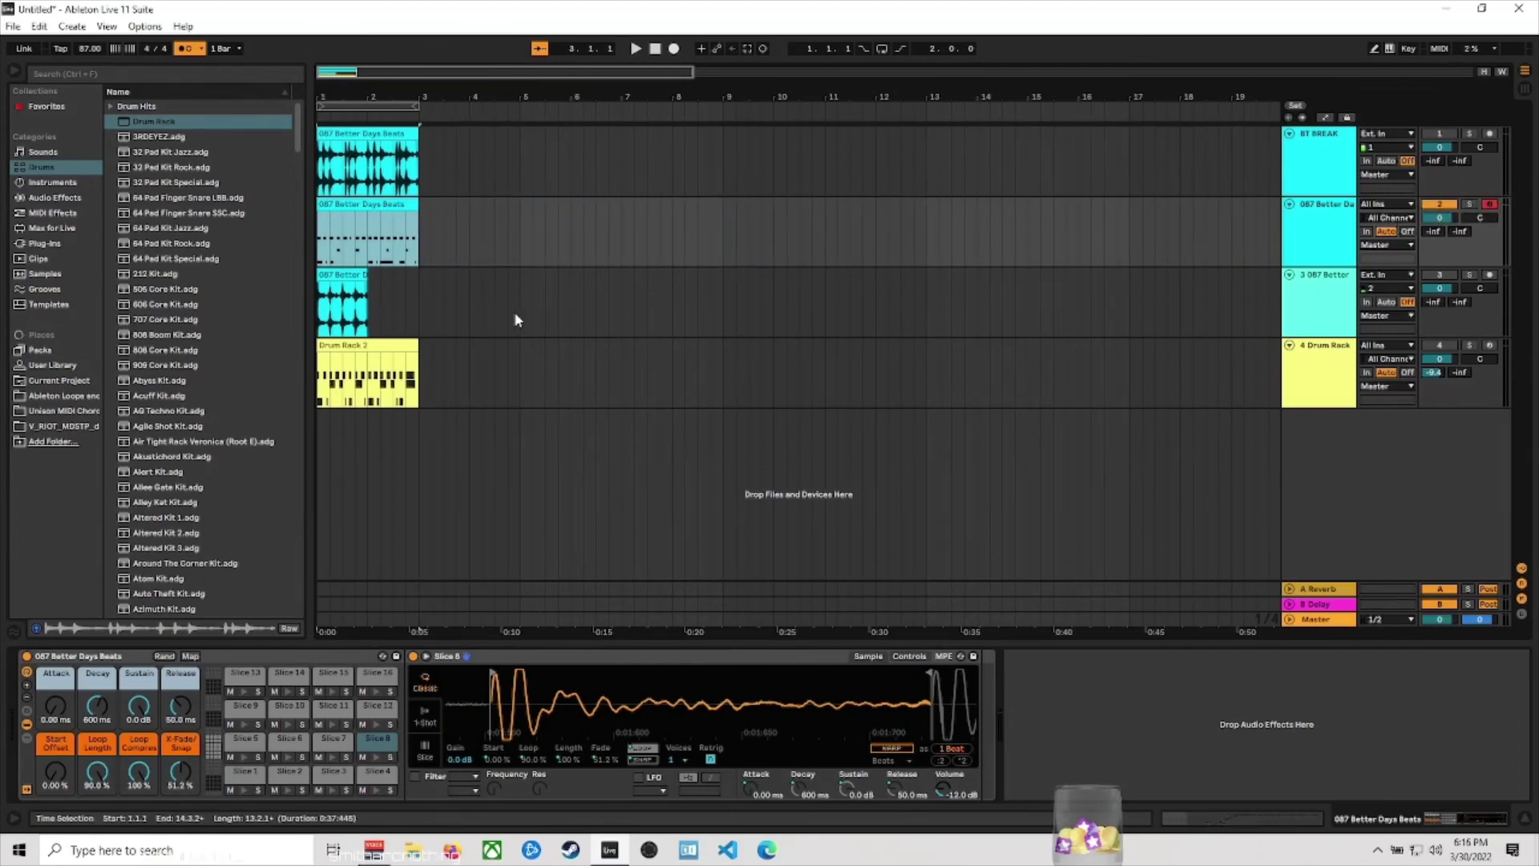